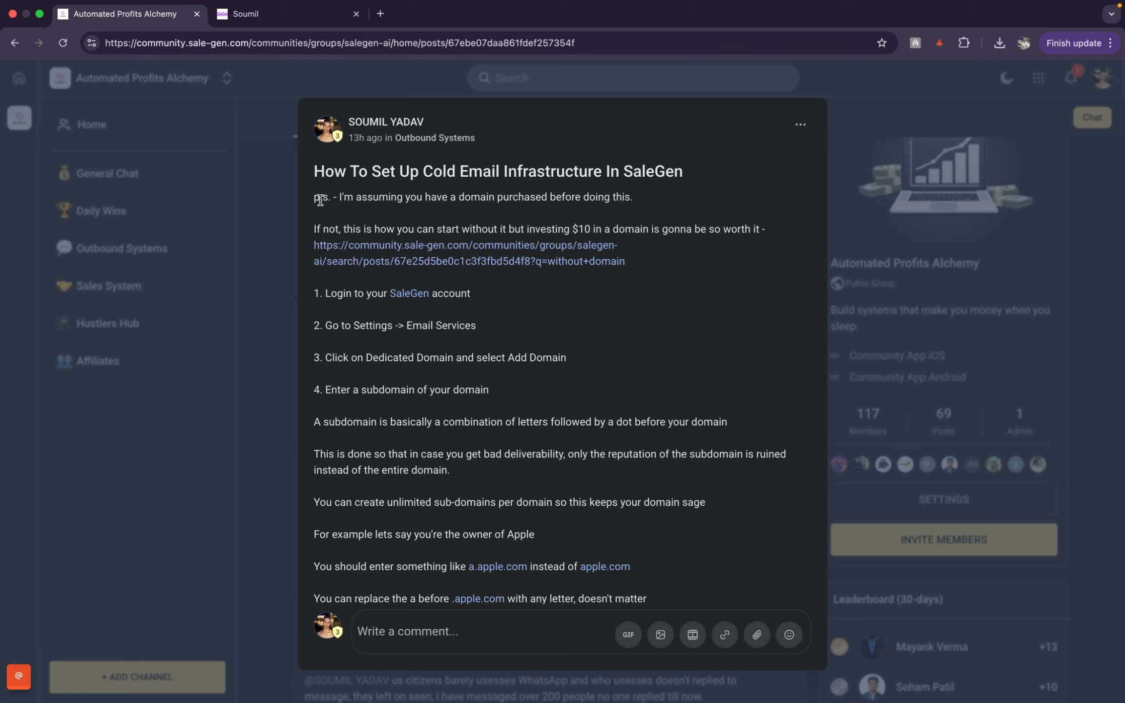
Step: Highlight the notes on owning a $10 domain, then open the linked no-domain post in a new tab
drag(315, 198, 600, 217)
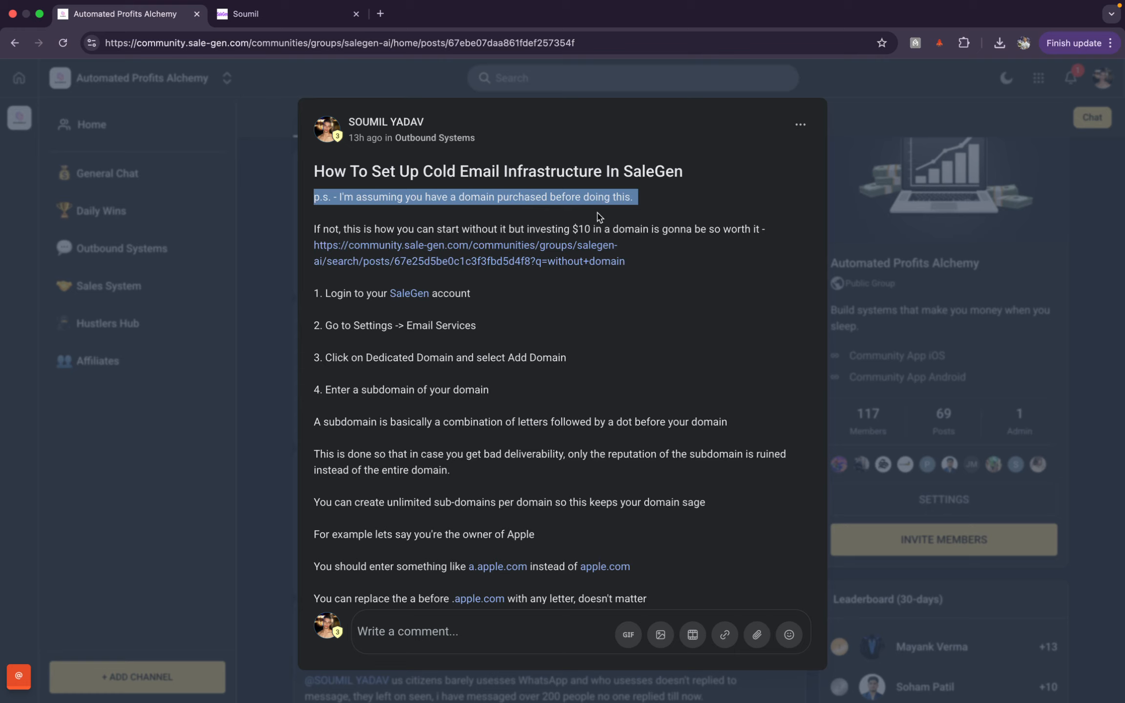
click(599, 216)
drag(650, 229, 313, 231)
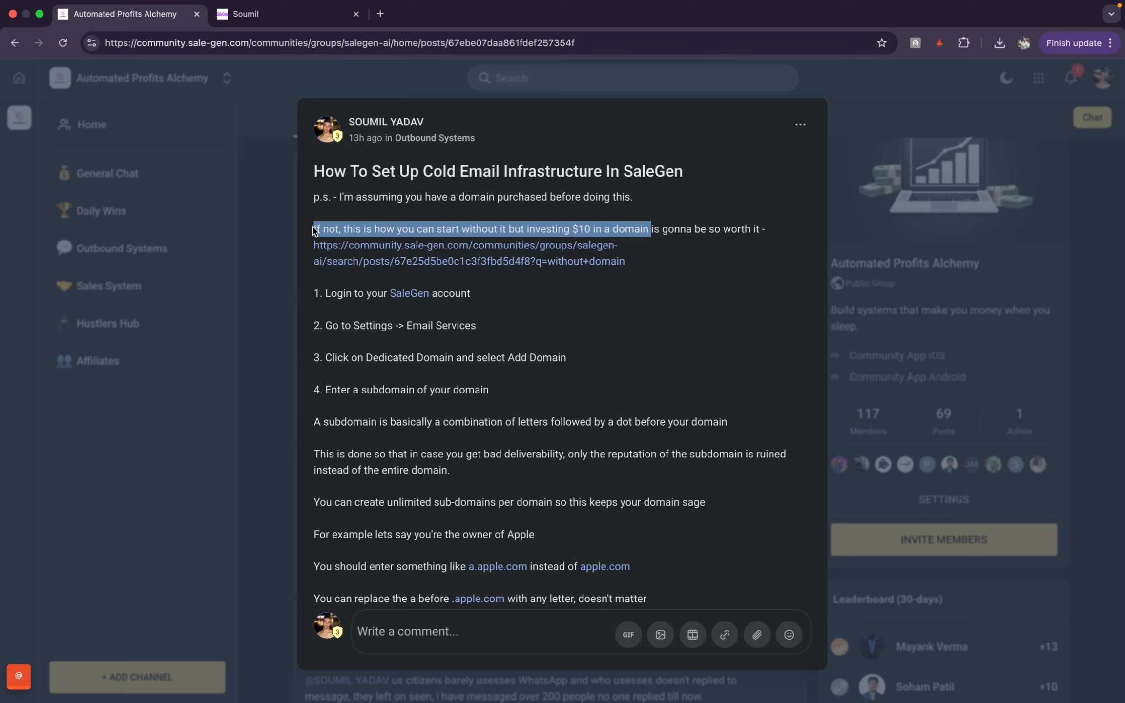
click(443, 224)
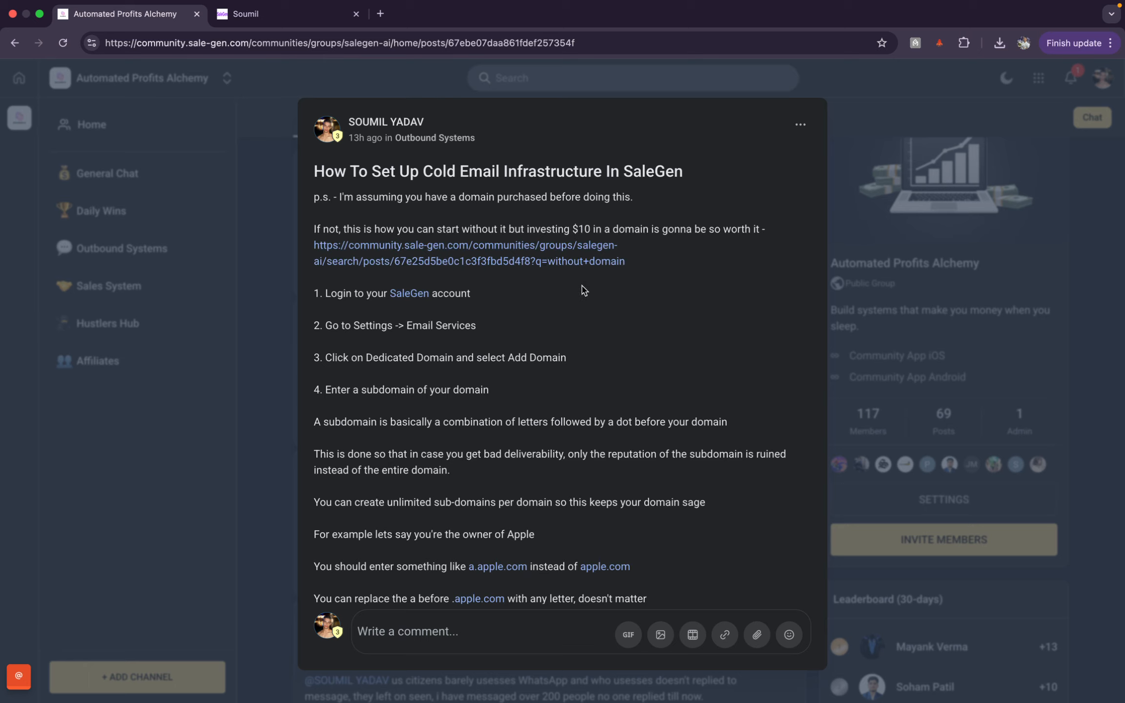
click(568, 262)
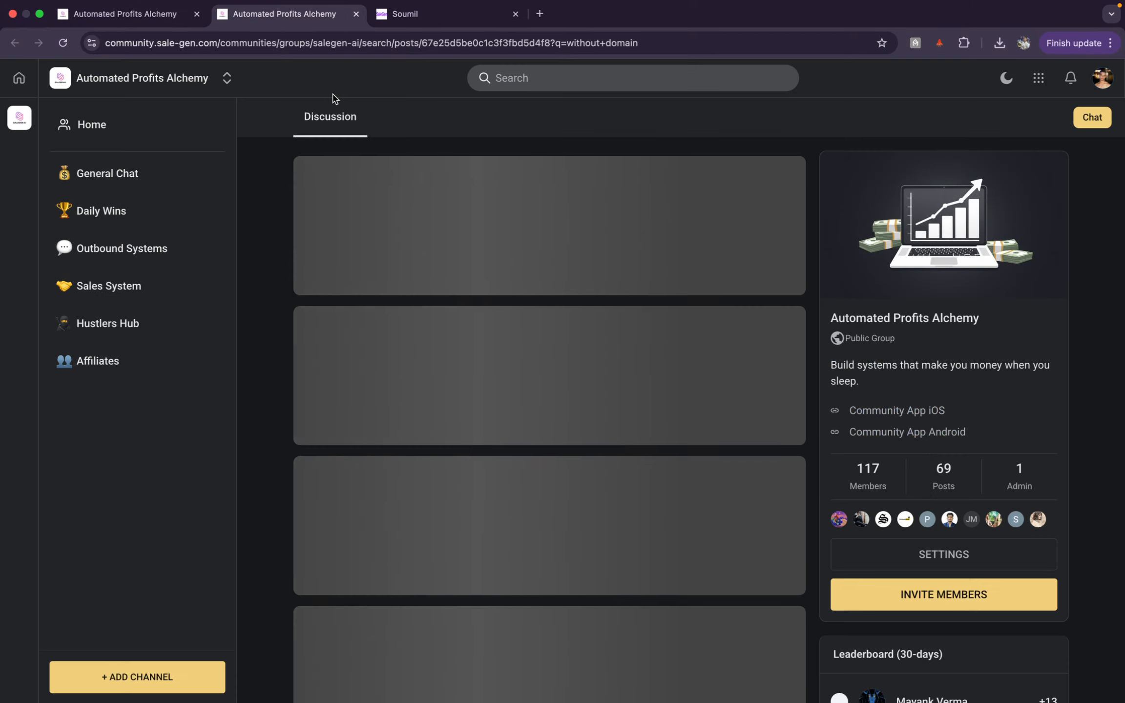
Step: Skim the 'How To Send Emails Without A Domain' post and close its tab
scroll(417, 309, down, 10)
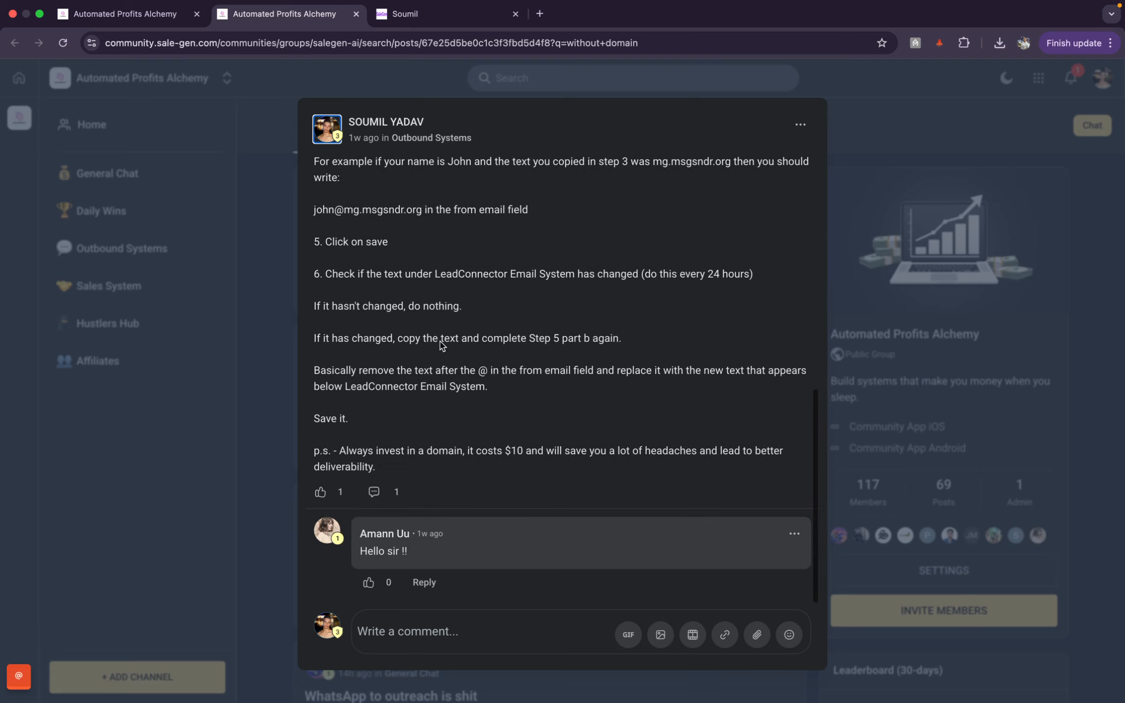
scroll(416, 308, up, 10)
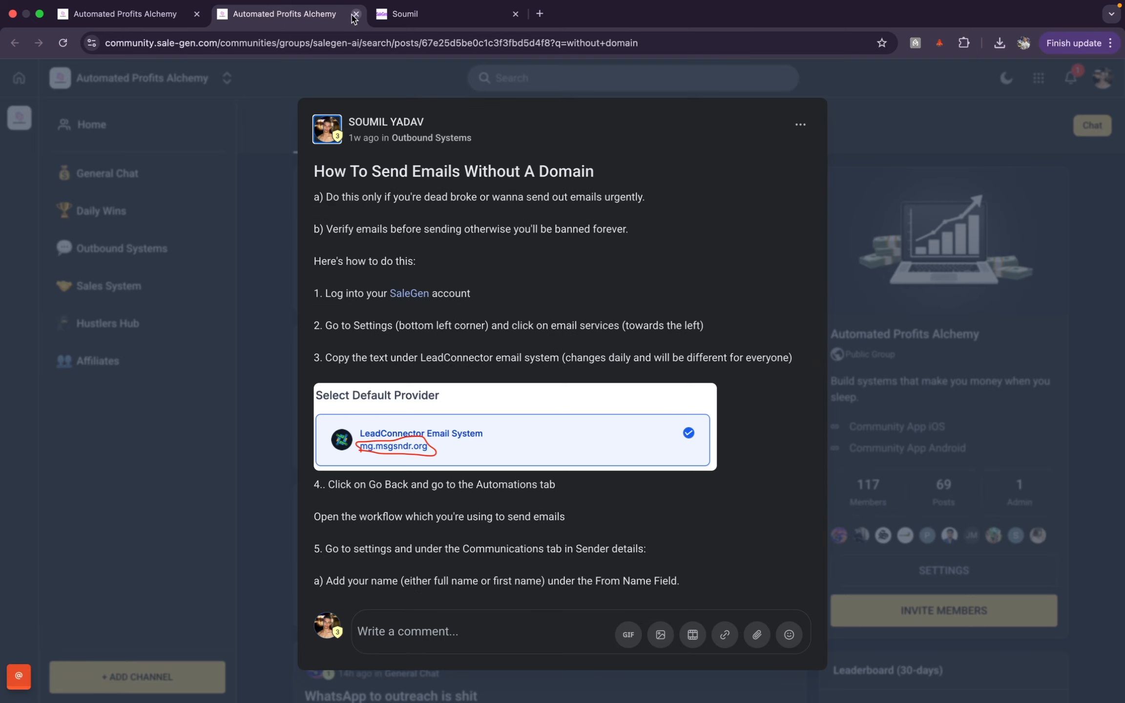
click(356, 15)
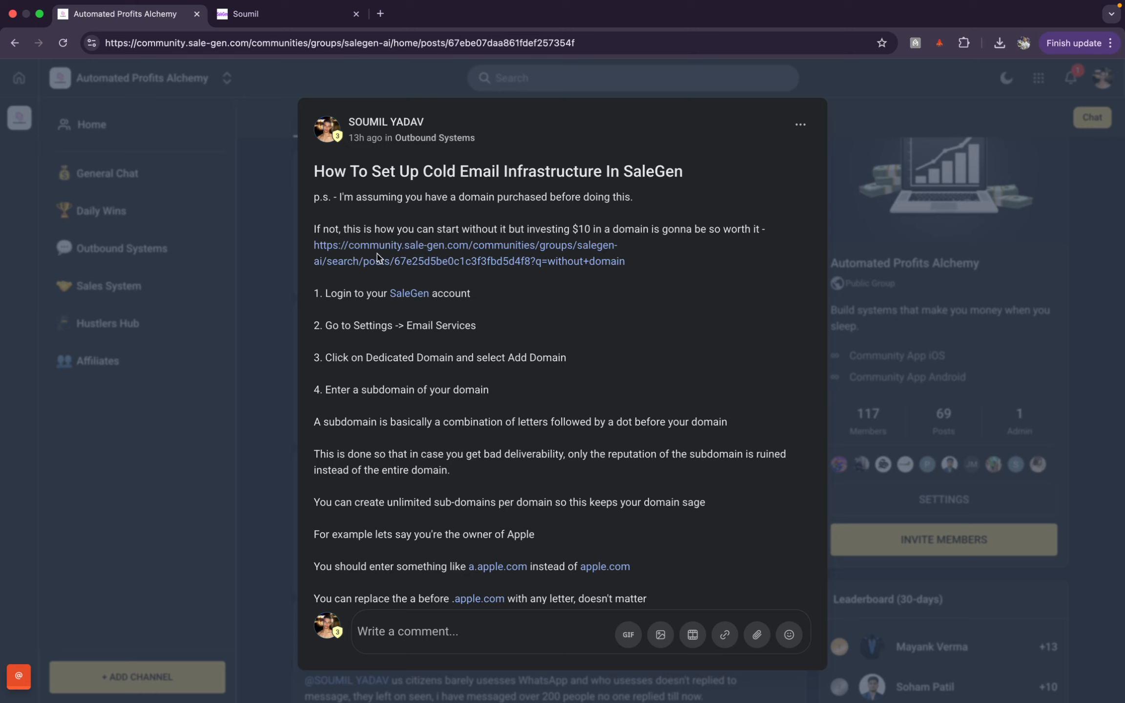
Step: Close the duplicate SaleGen tab and highlight the guide's Settings → Email Services step
click(415, 293)
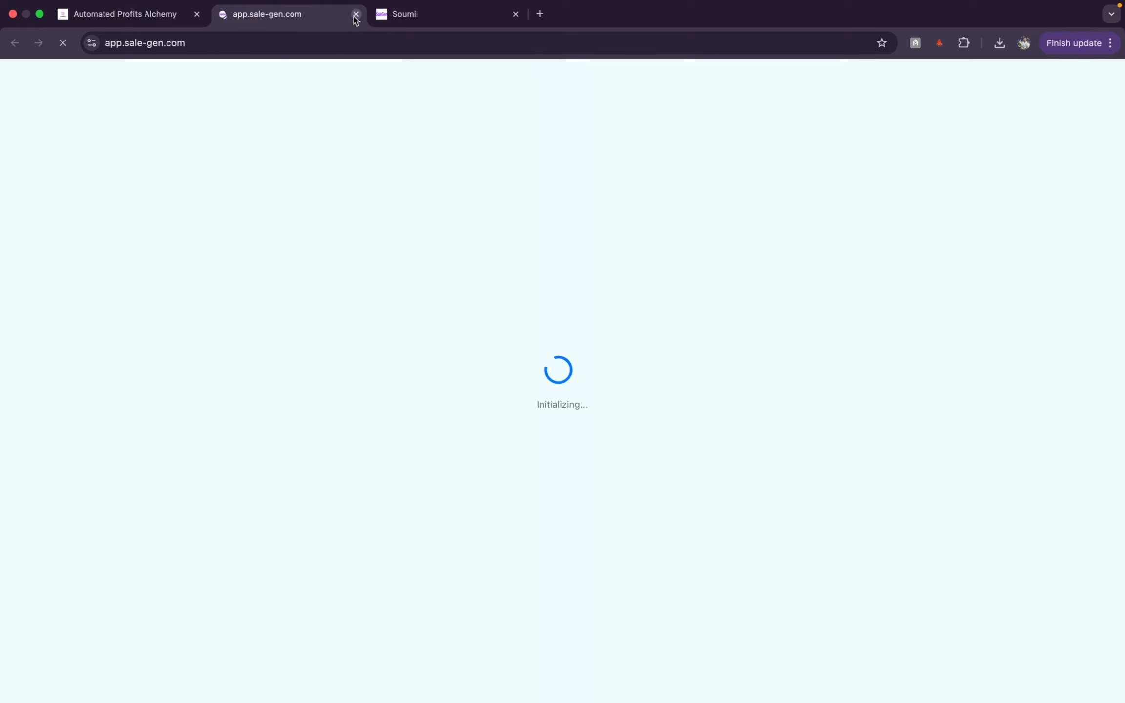
click(356, 14)
click(289, 20)
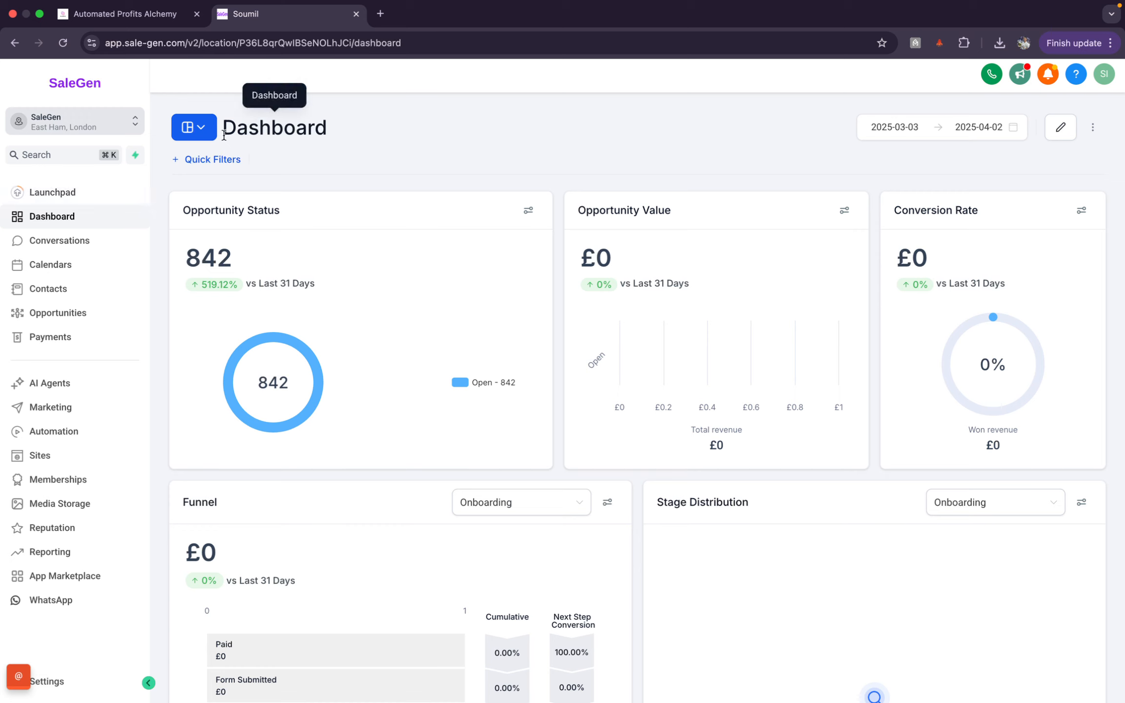
key(ctrl+shift+Tab)
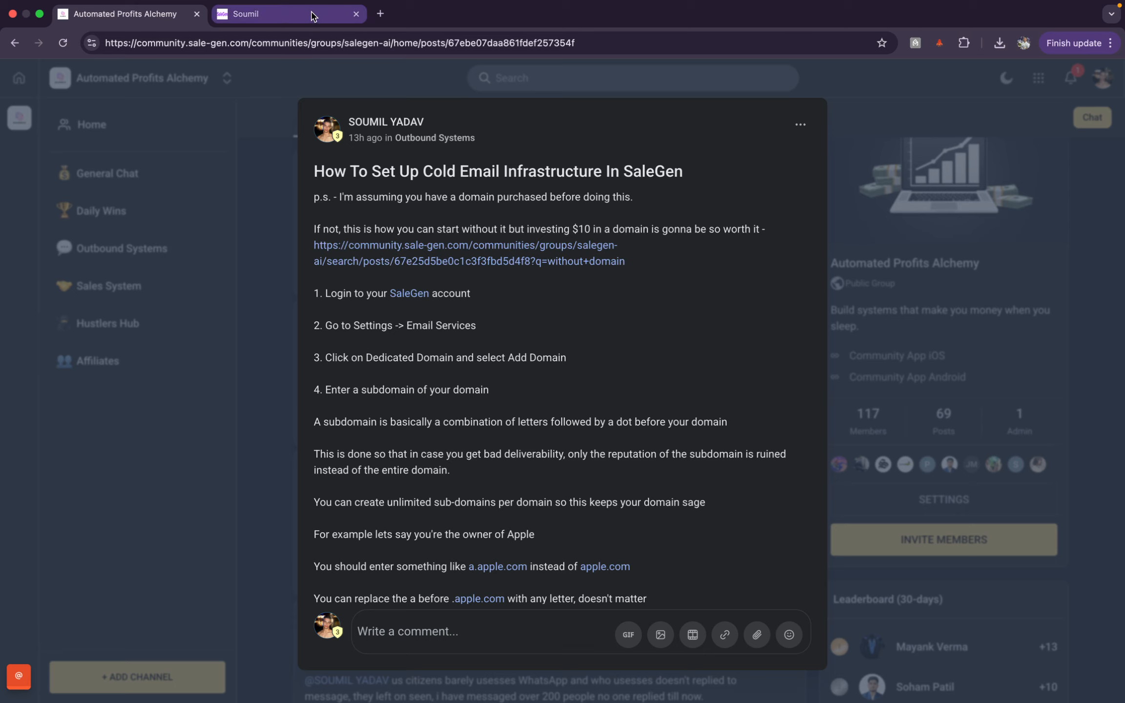
drag(353, 325, 510, 337)
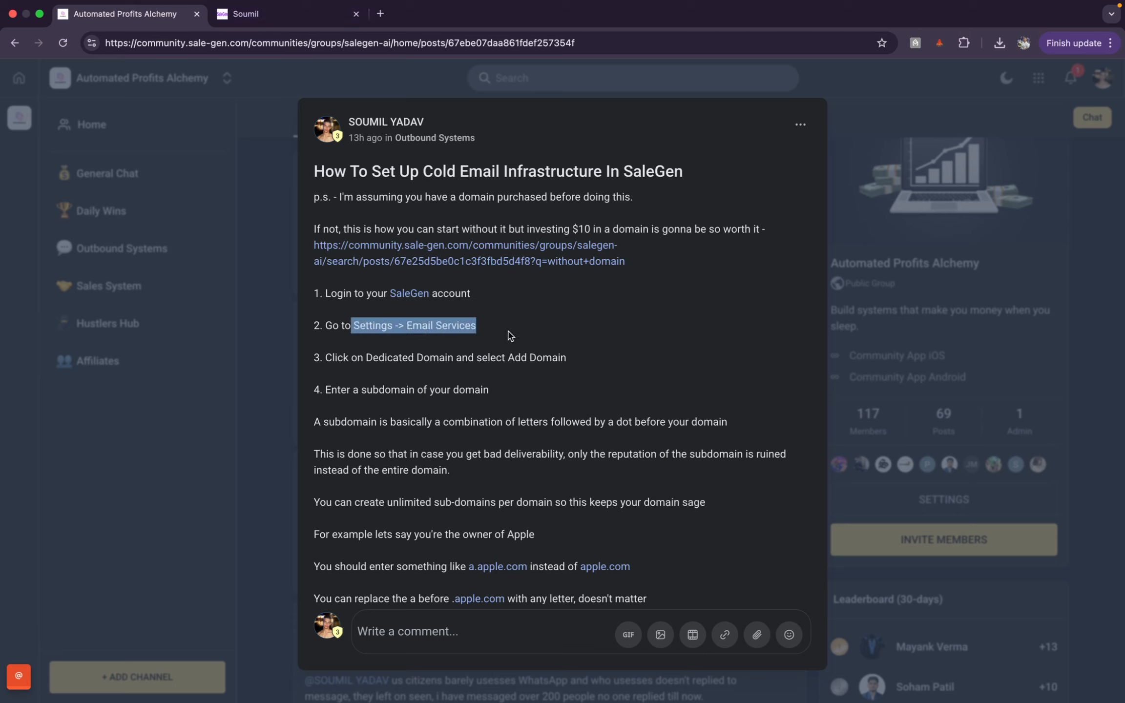
click(510, 337)
Step: In SaleGen, go to Settings and open Email Services
click(281, 23)
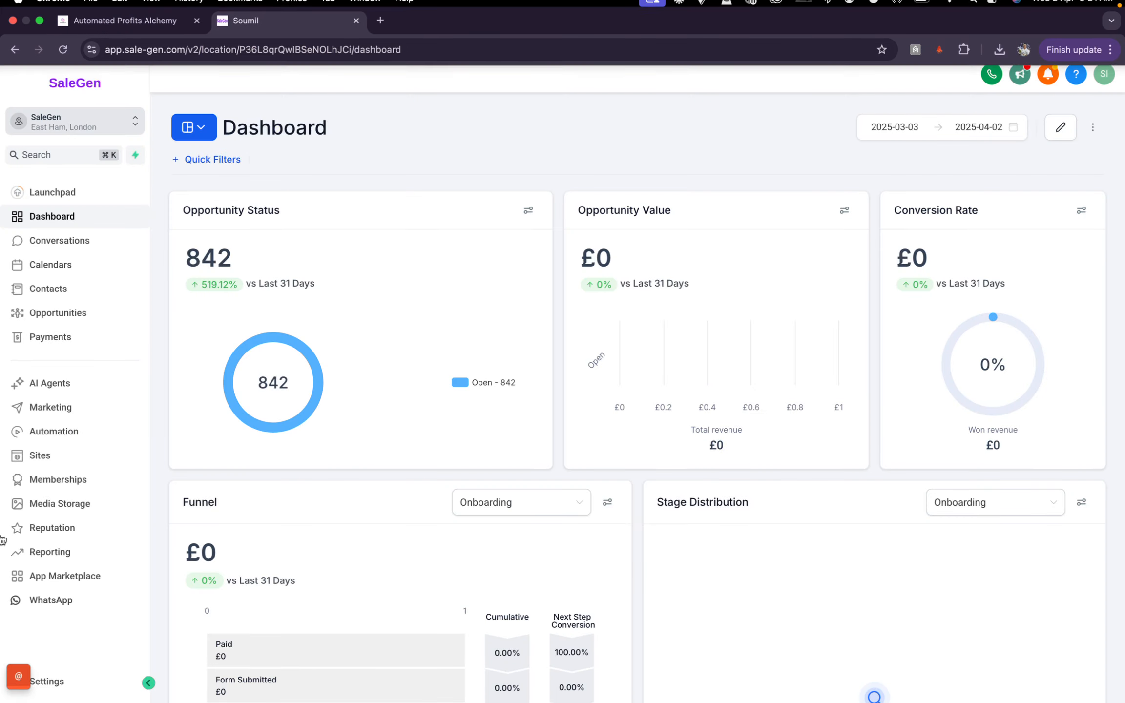
click(66, 683)
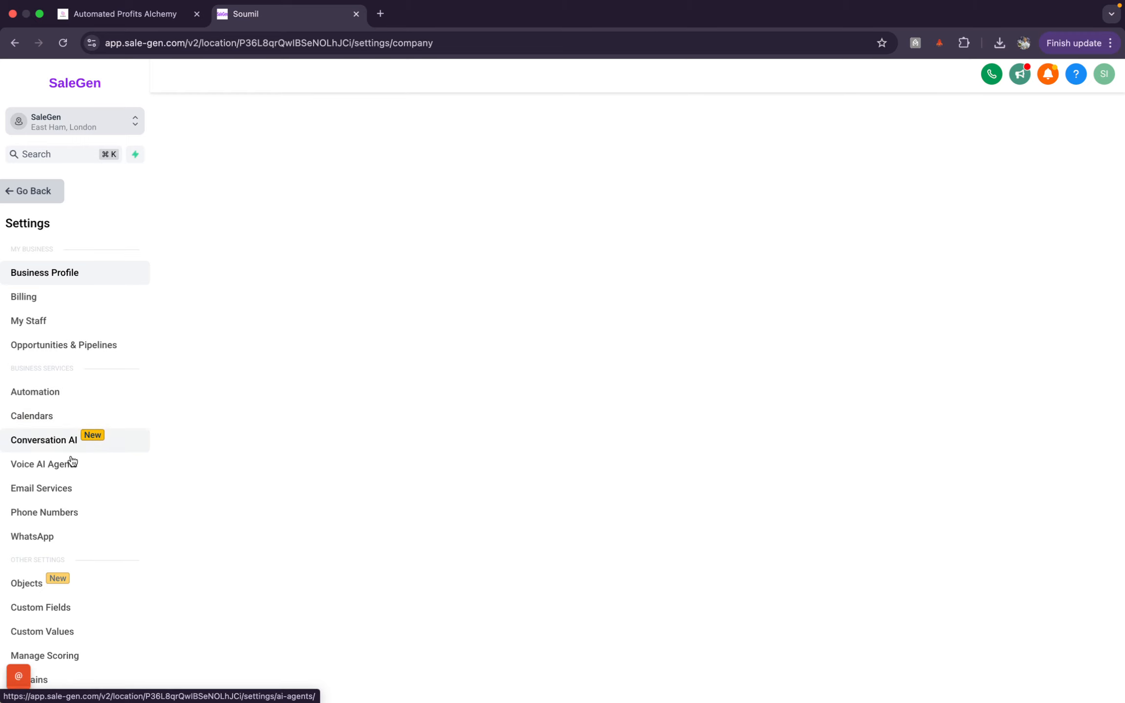
click(77, 494)
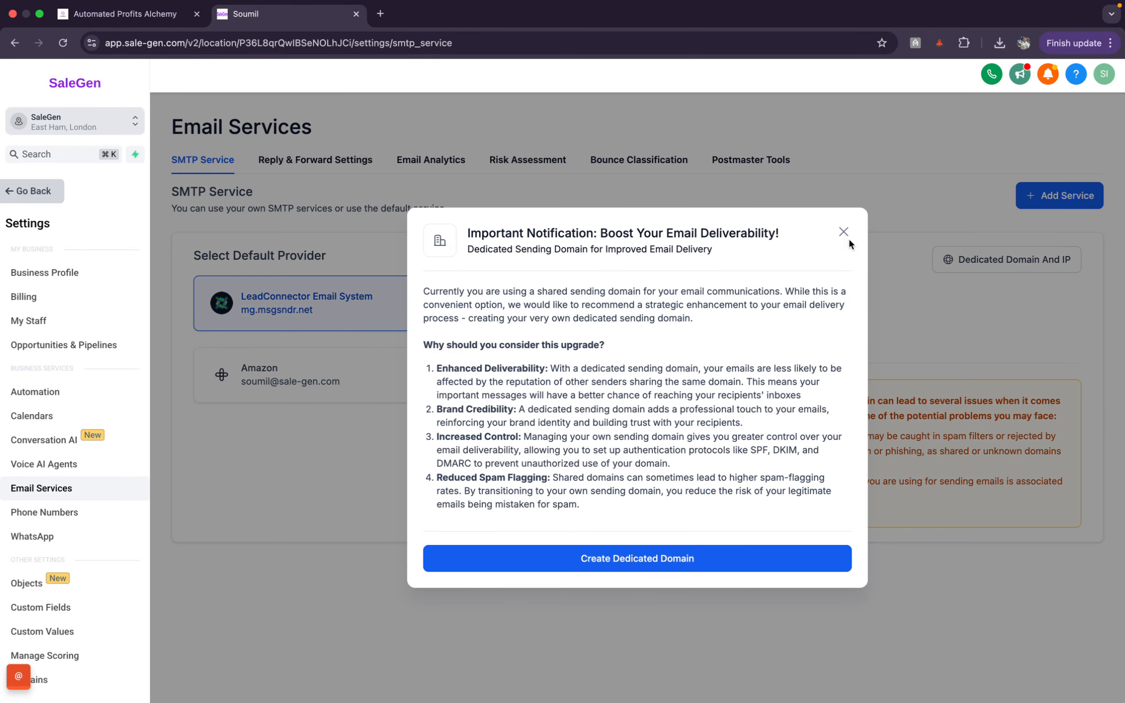
Step: Dismiss the dedicated-domain notice and highlight the guide's step 3 on adding a dedicated domain
click(843, 232)
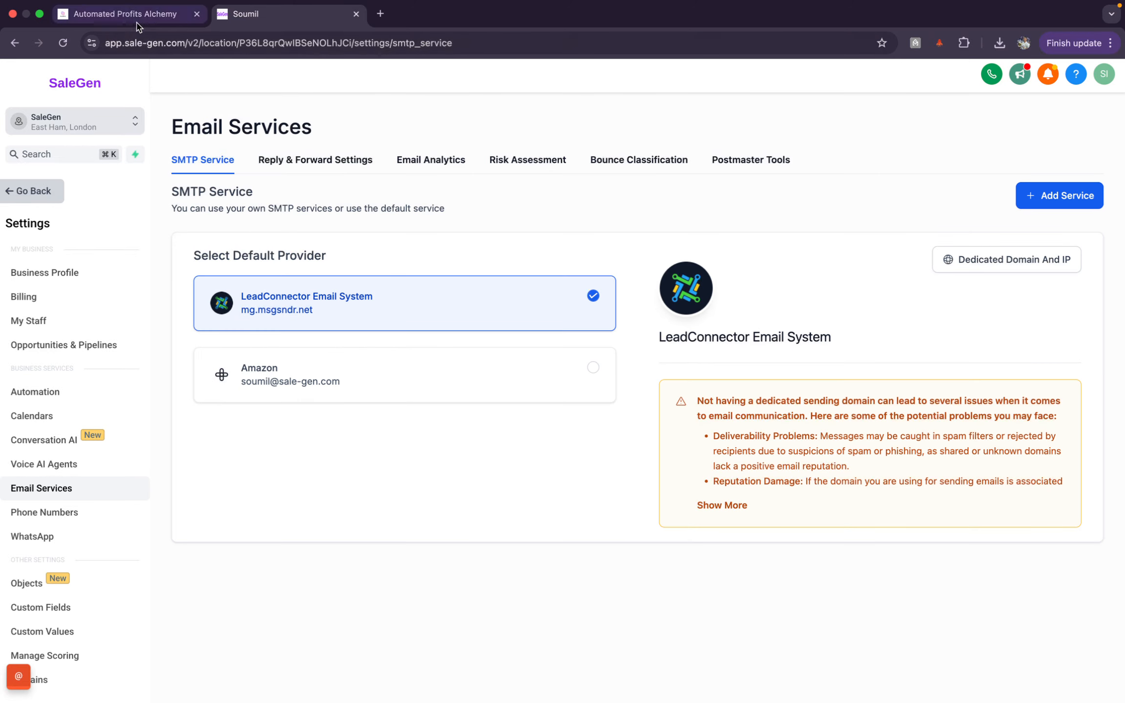
click(137, 19)
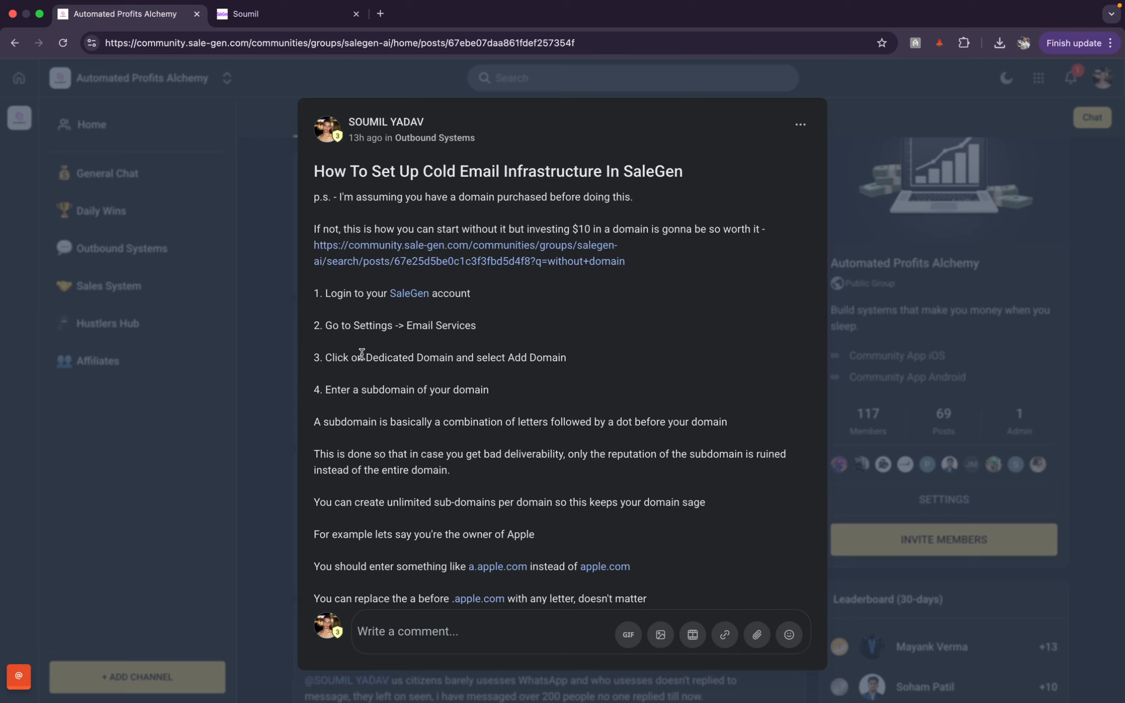
drag(363, 356, 564, 358)
click(564, 357)
Step: Highlight the LeadConnector provider details and open Dedicated Domain And IP settings
click(323, 13)
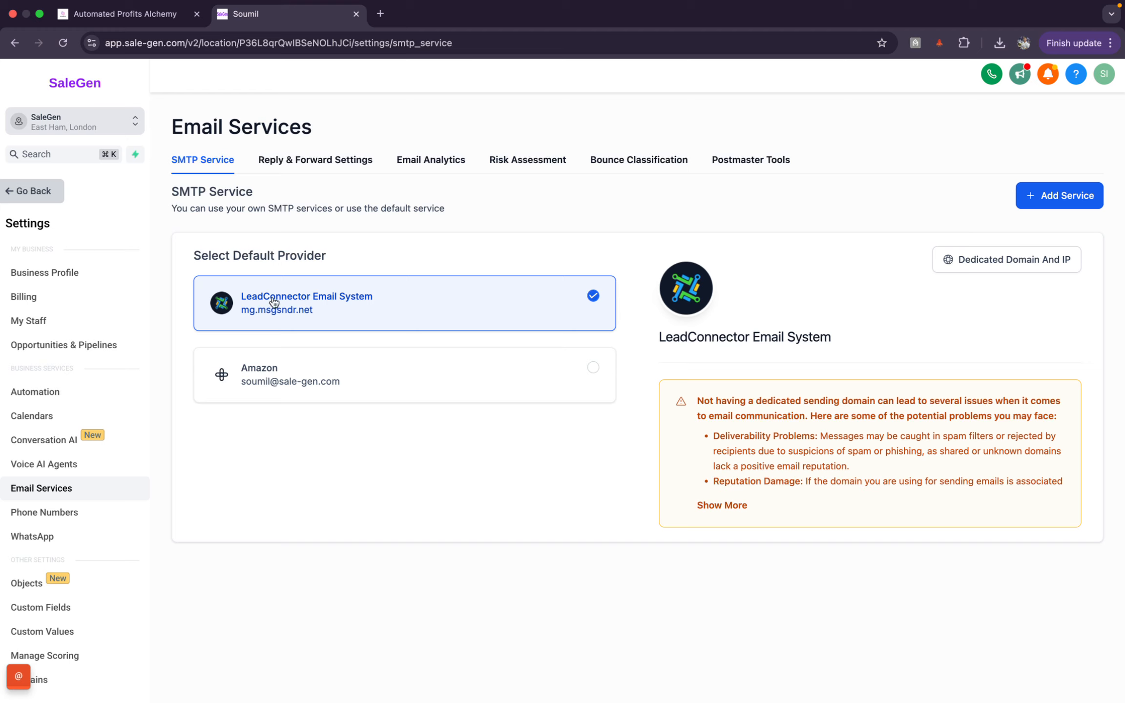
drag(188, 290, 605, 310)
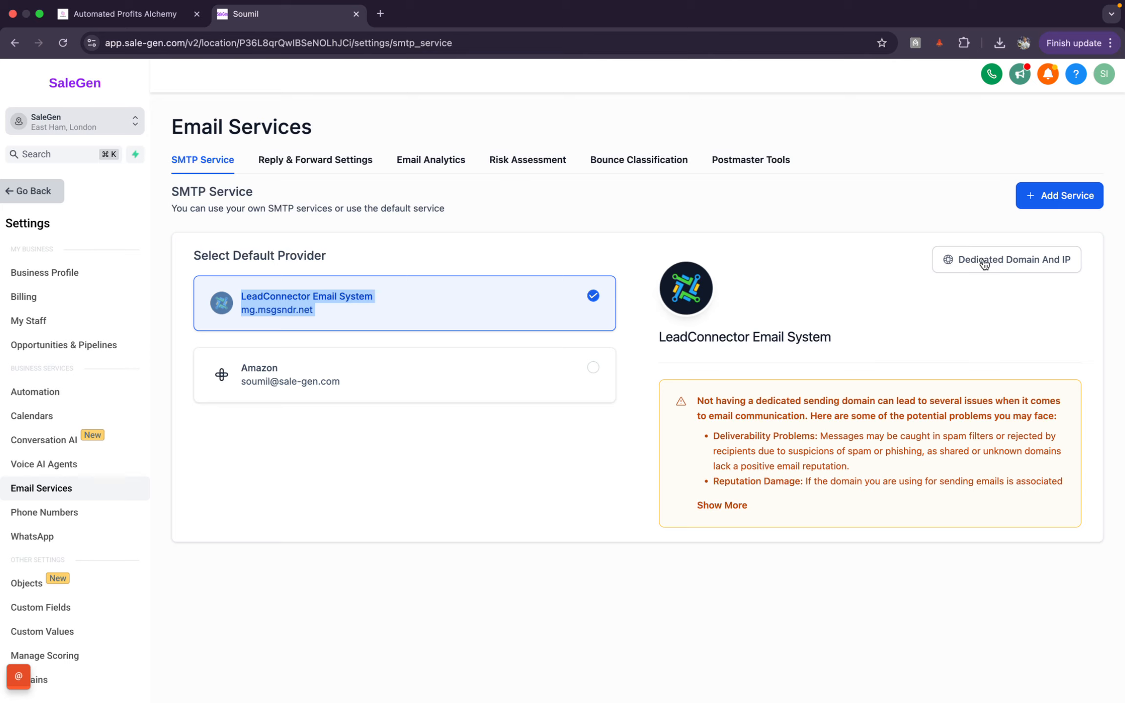
click(940, 264)
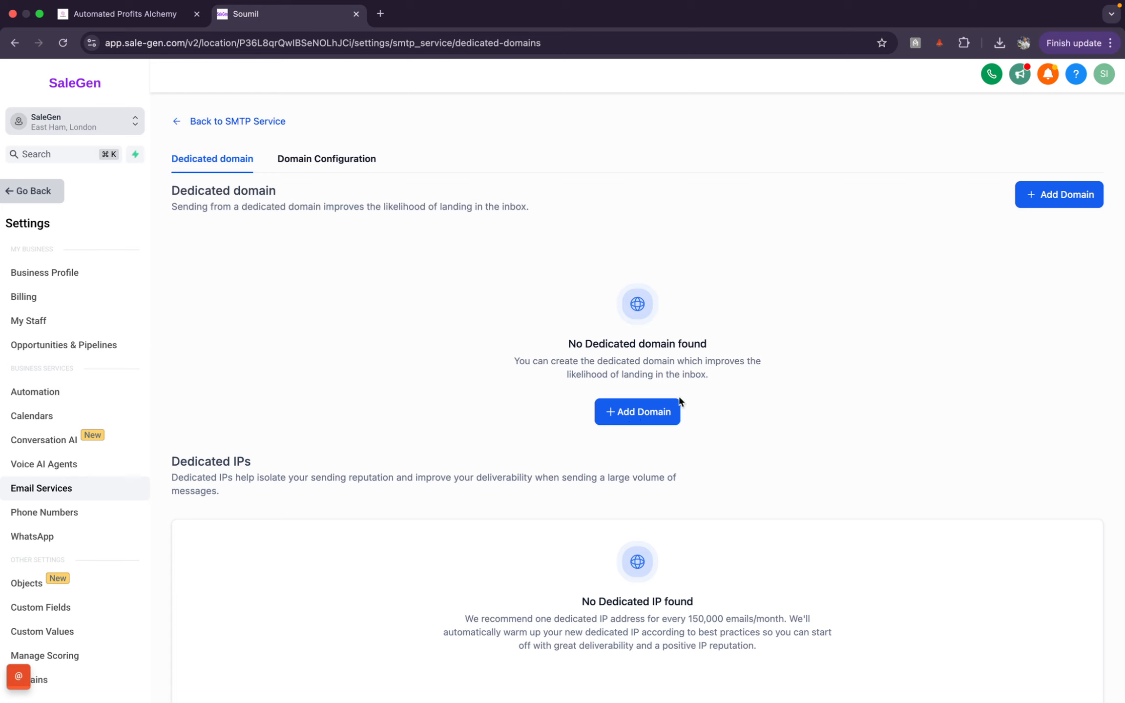
Step: Start adding a new domain and highlight the guide's step 4 about entering a subdomain
click(638, 413)
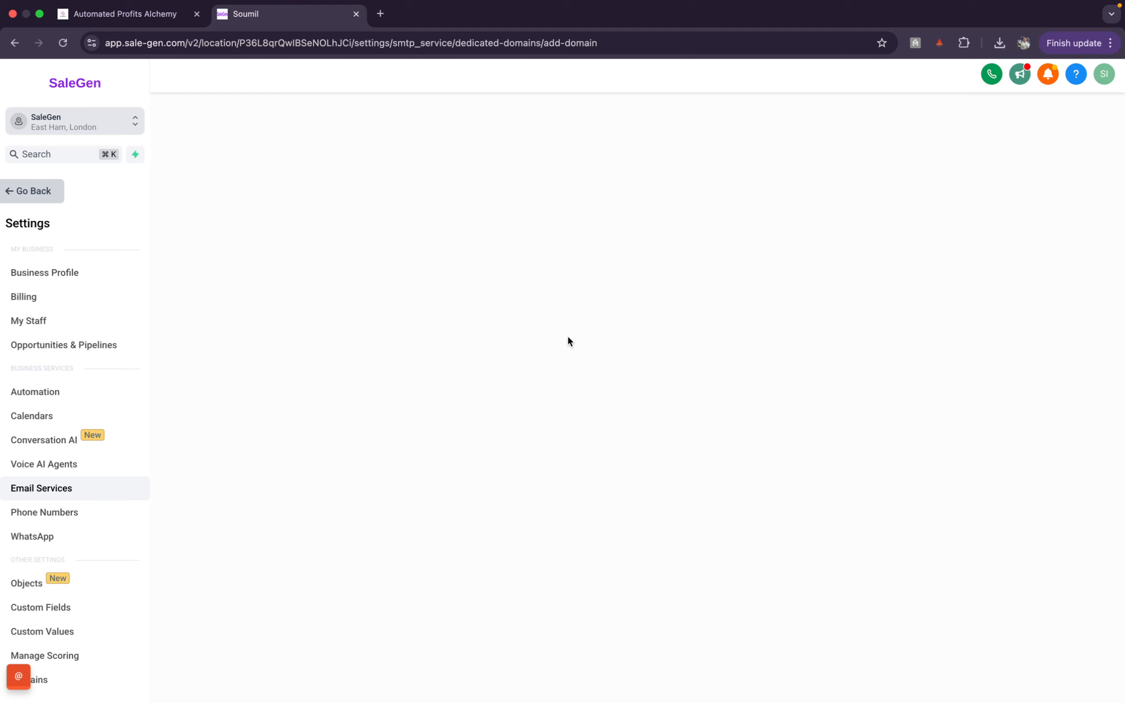
click(124, 14)
scroll(630, 416, down, 2)
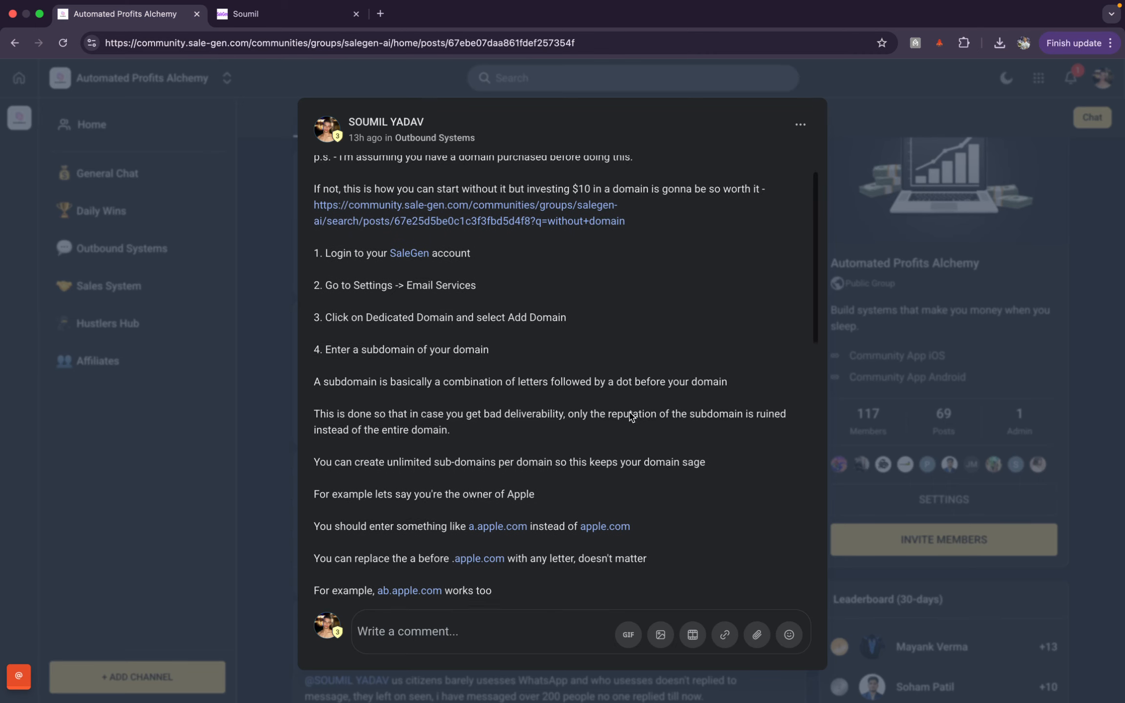
drag(326, 341, 536, 347)
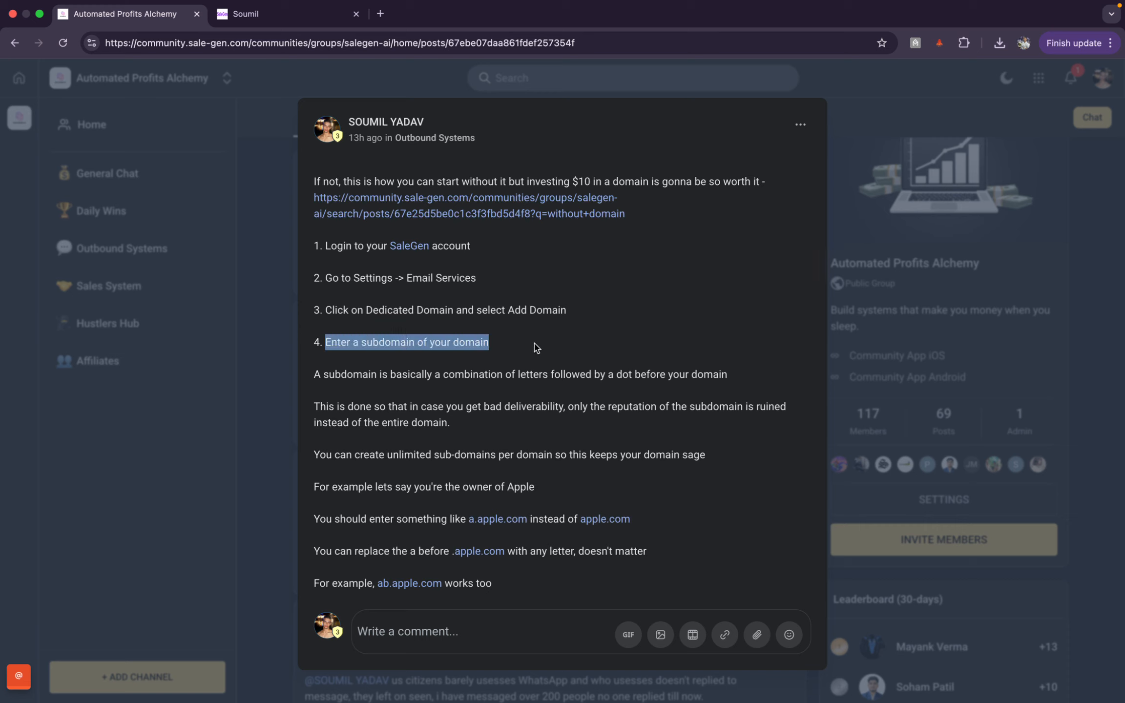
click(537, 347)
Step: Focus the empty Enter Domain Name field, then return to the community guide
click(286, 14)
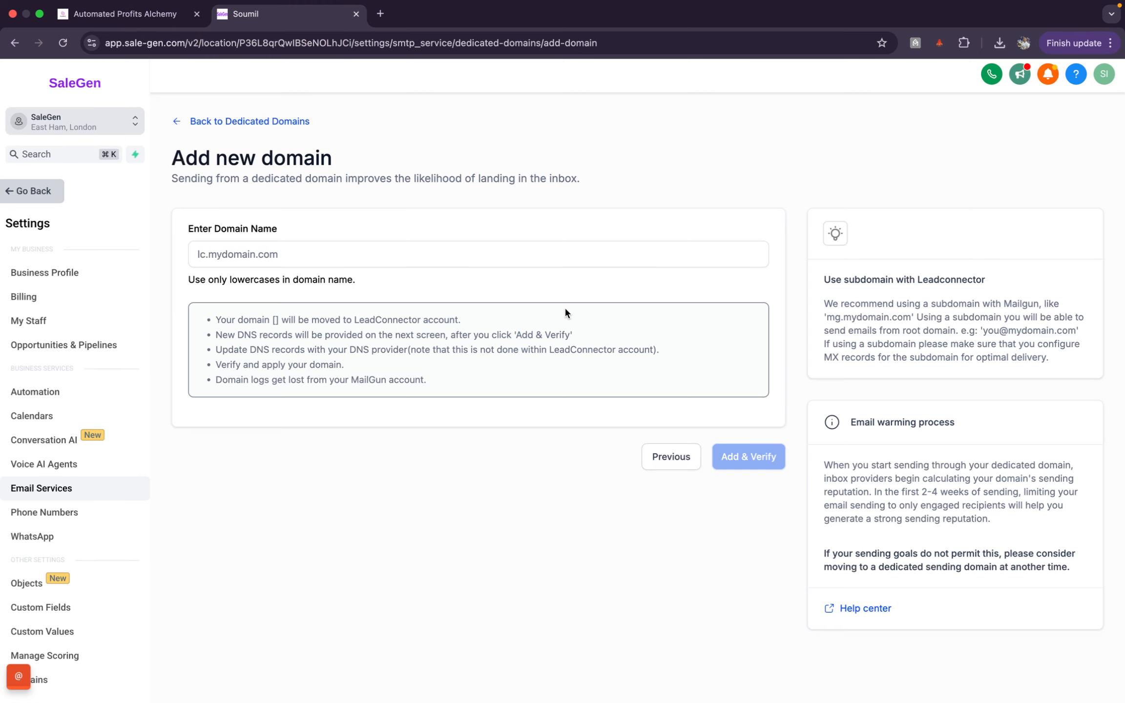
click(429, 249)
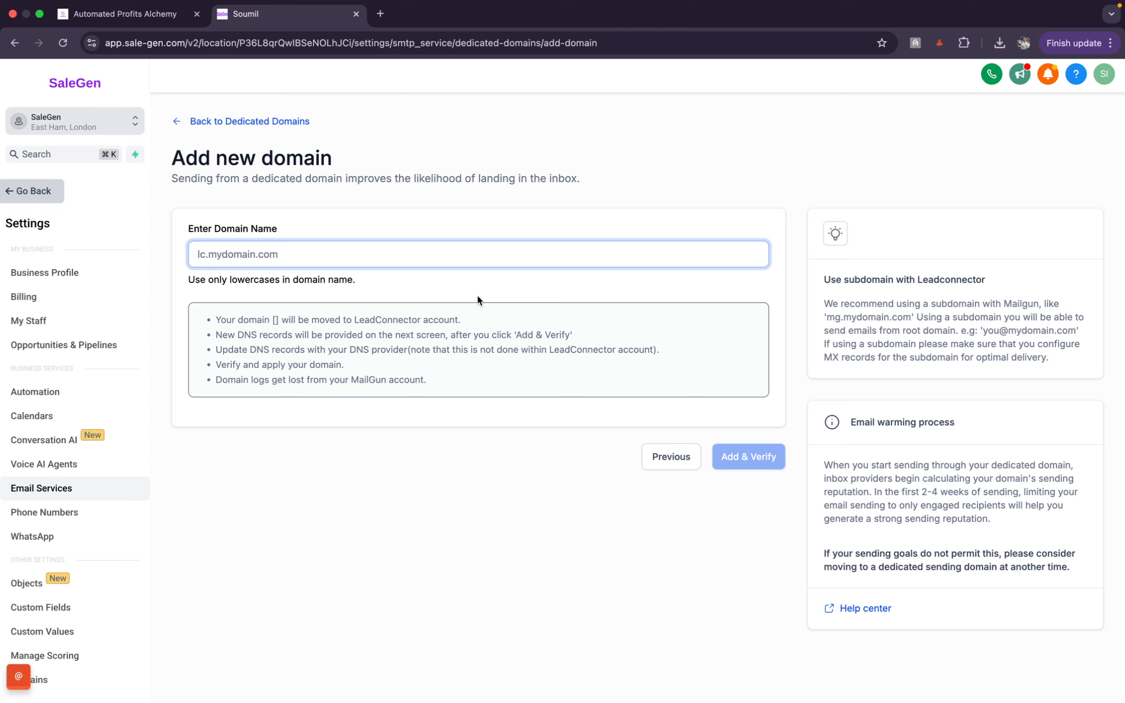
click(149, 20)
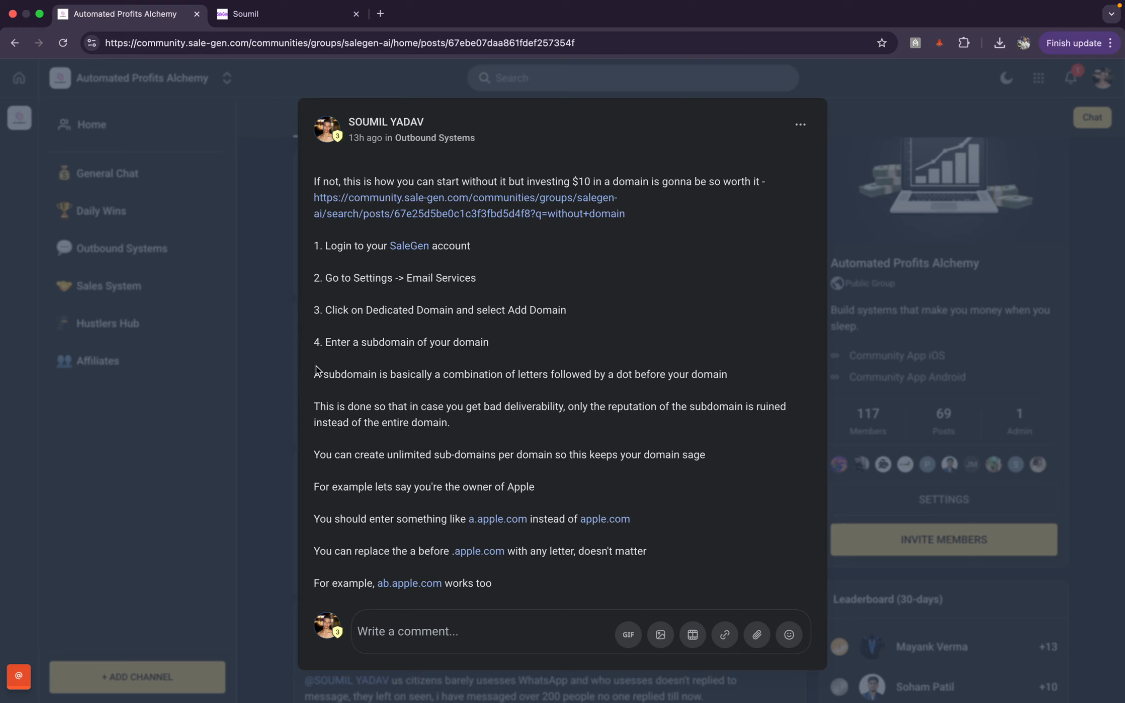
Step: Highlight the subdomain definition and mark the community subdomain and sale-gen.com root in the URL
drag(315, 371, 551, 367)
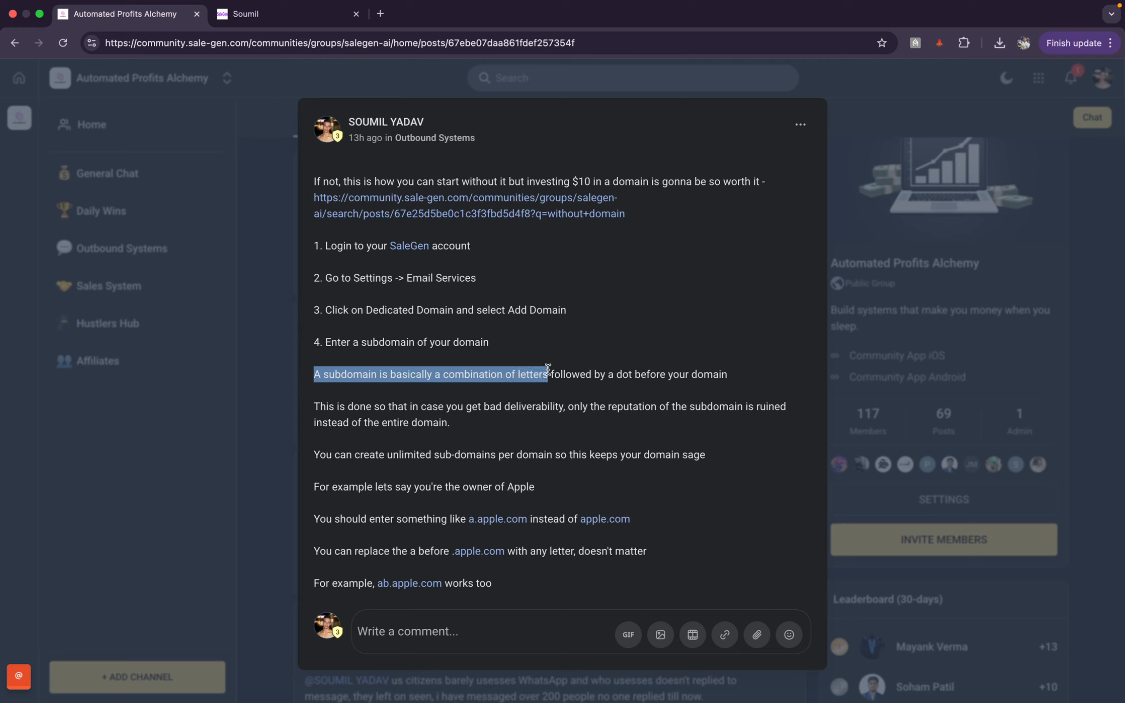
drag(548, 369, 719, 395)
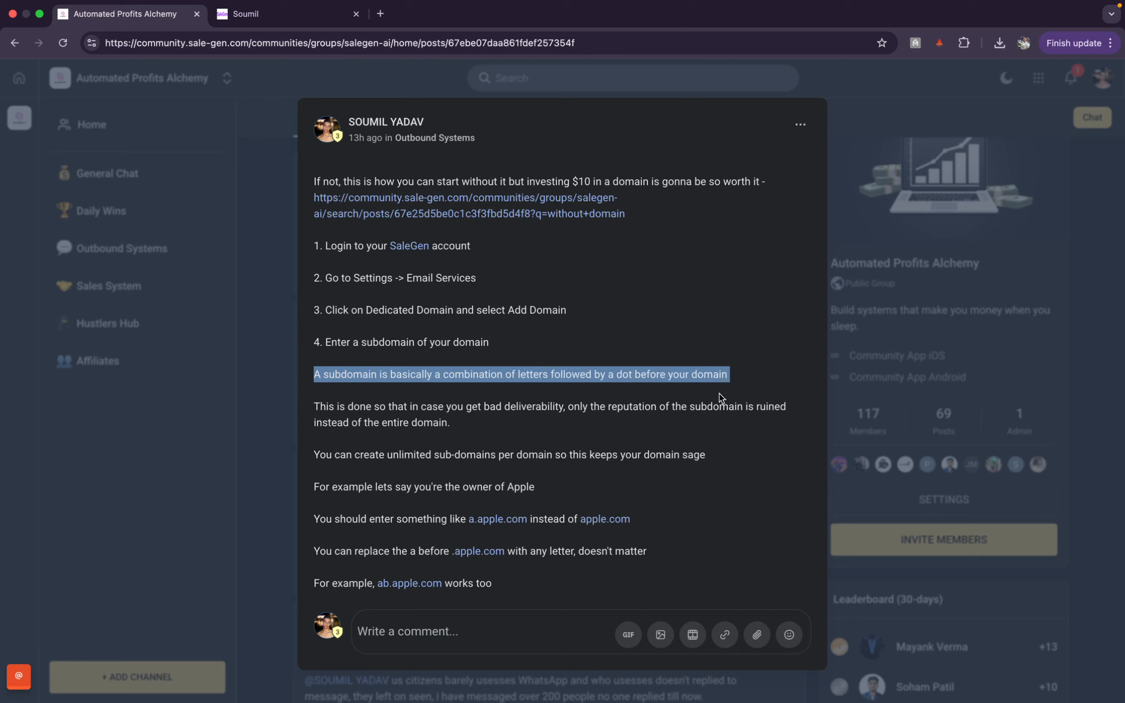
click(189, 43)
drag(190, 43, 249, 50)
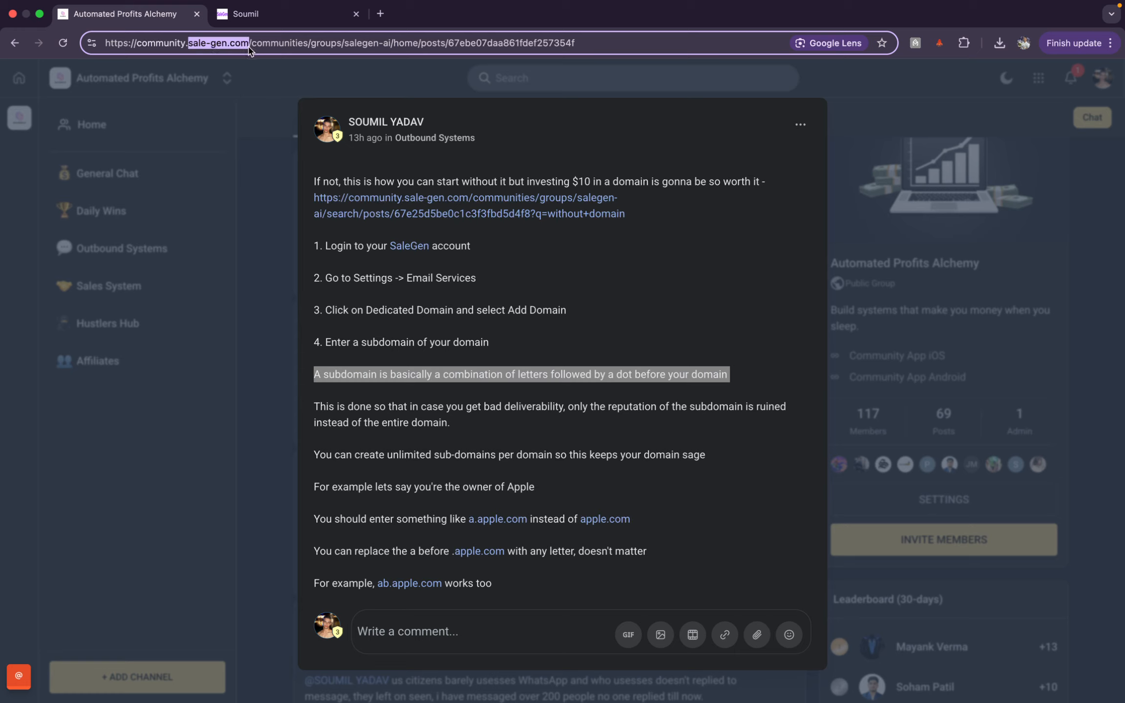
drag(249, 50, 138, 51)
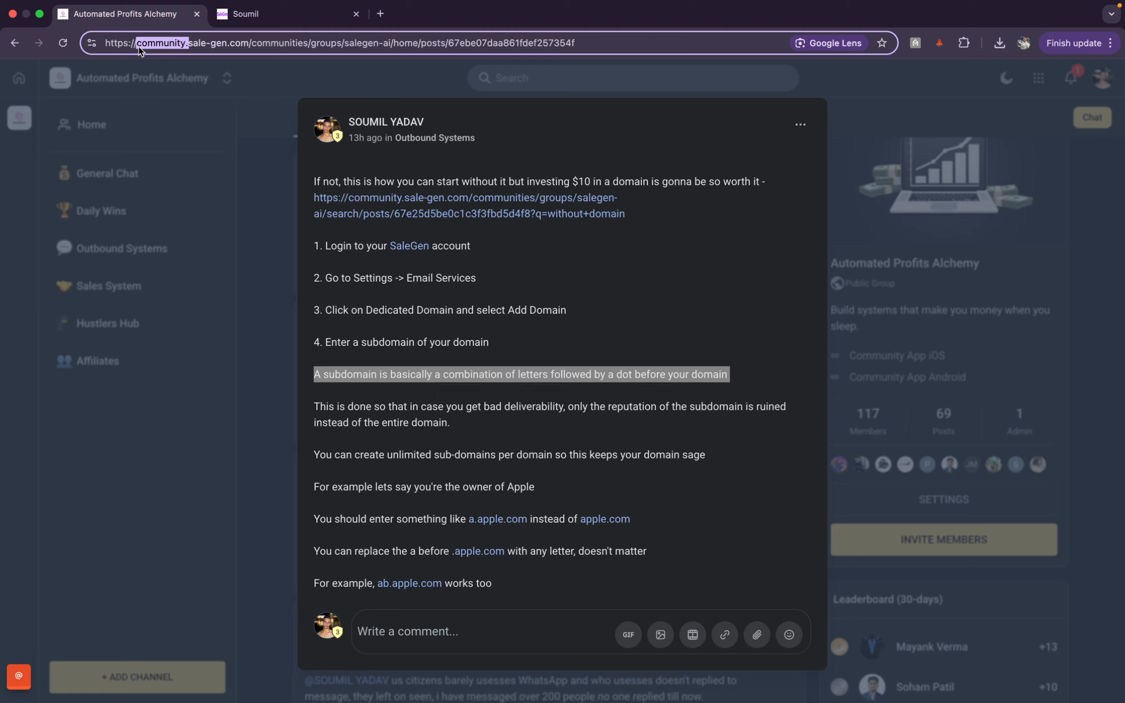
drag(139, 50, 248, 46)
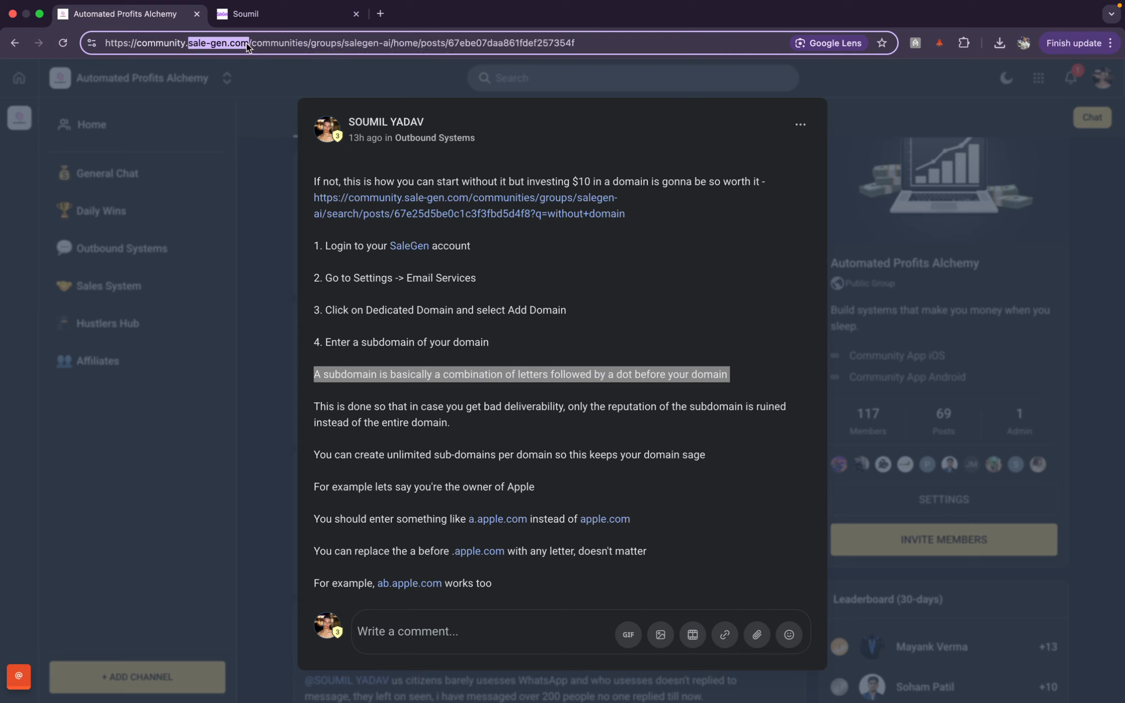
mouse_move(248, 46)
mouse_down()
mouse_move(138, 45)
mouse_move(249, 52)
mouse_up()
Step: Open leadwave.sale-gen.com in a new tab and mark its root domain in the address
click(384, 13)
text(leade)
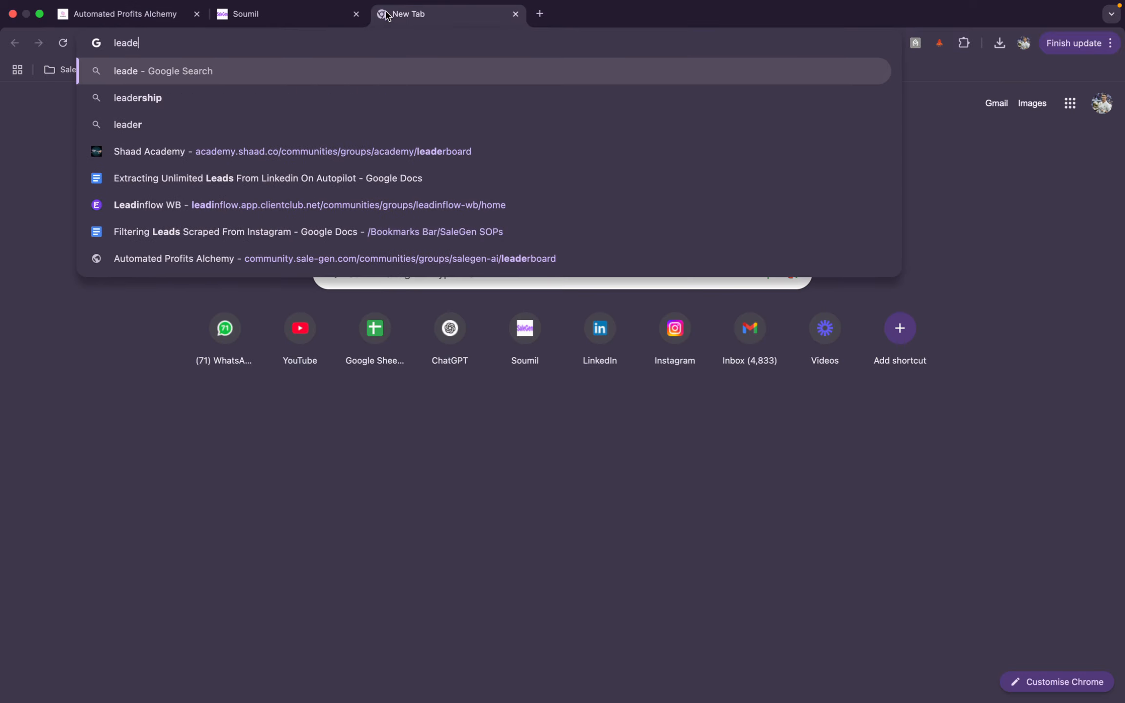
key(BackSpace)
text(w)
key(Return)
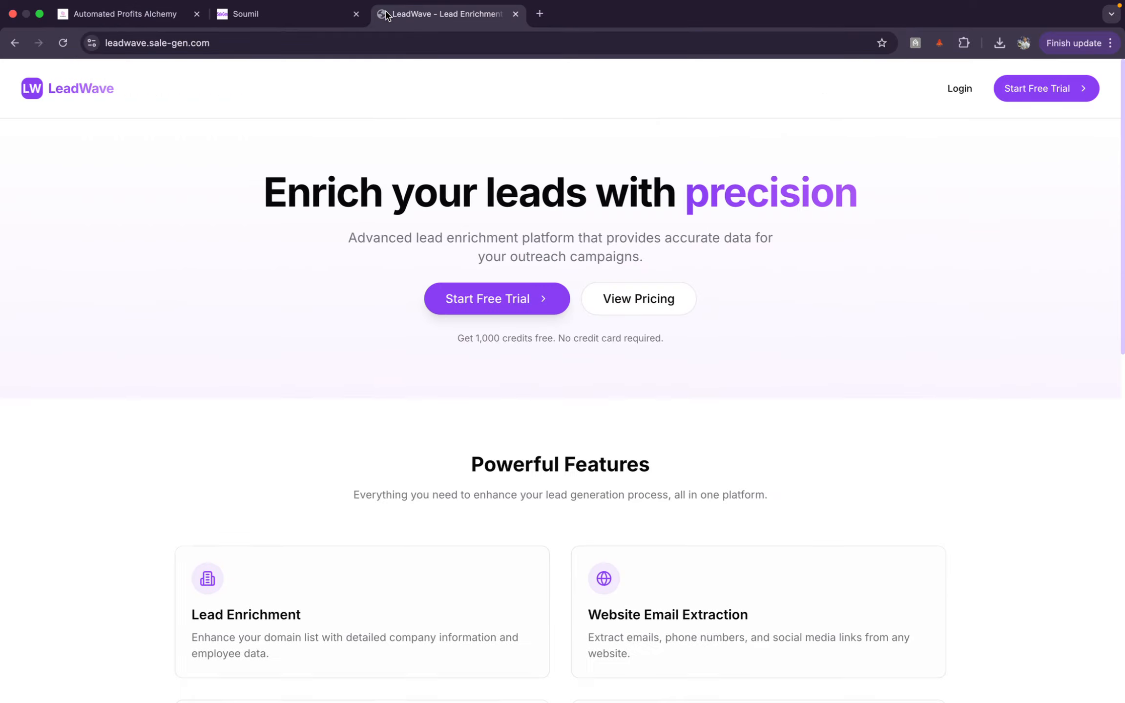
click(150, 43)
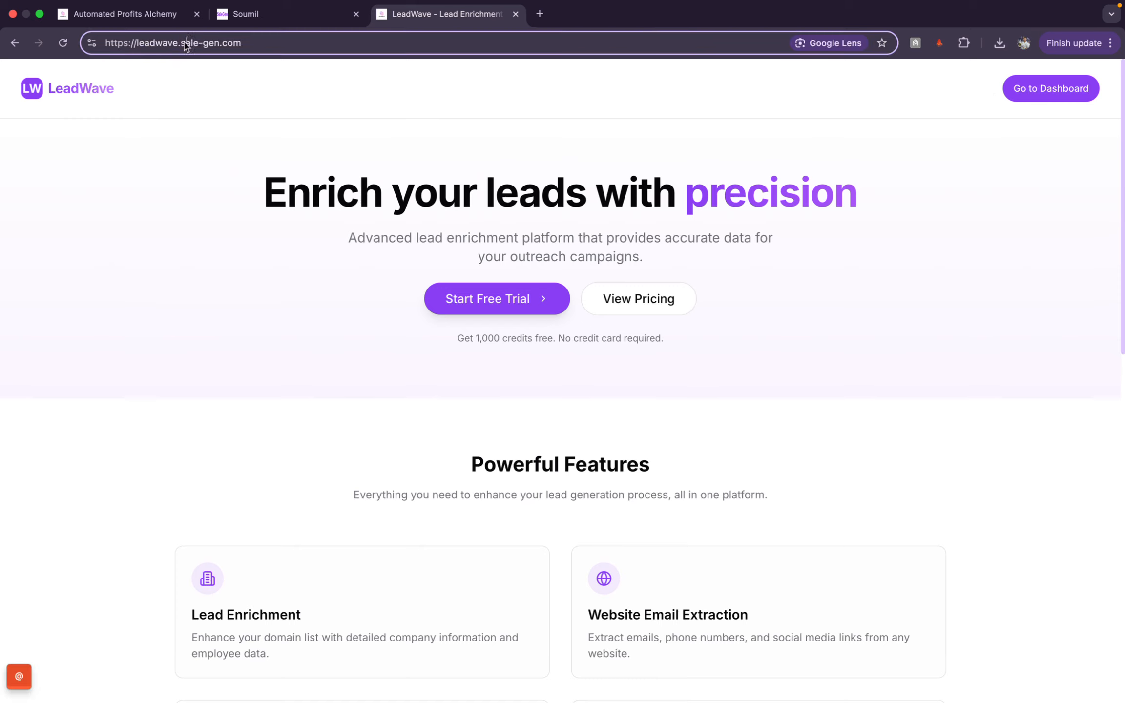
drag(181, 43, 136, 49)
Step: Open mailmax.sale-gen.com and mark its mailmax subdomain in the address
text(mailm)
key(Return)
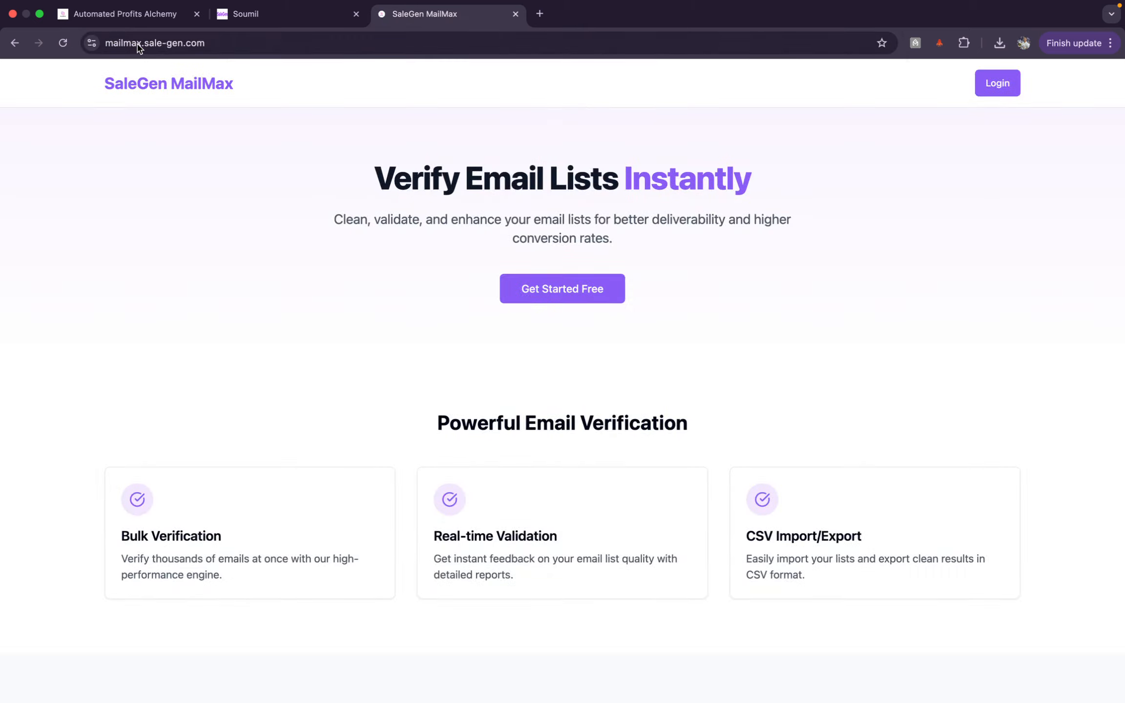
double_click(157, 47)
click(189, 47)
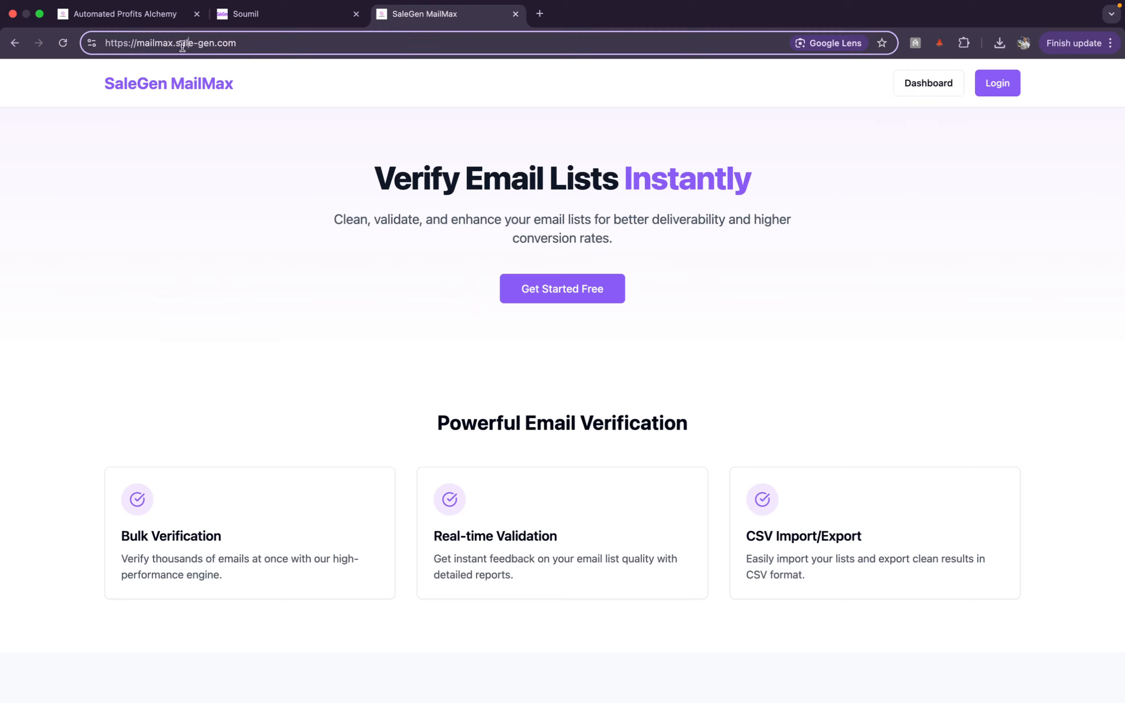
mouse_move(176, 45)
mouse_down()
mouse_move(268, 49)
mouse_move(95, 24)
mouse_move(130, 44)
mouse_move(174, 47)
mouse_up()
click(515, 14)
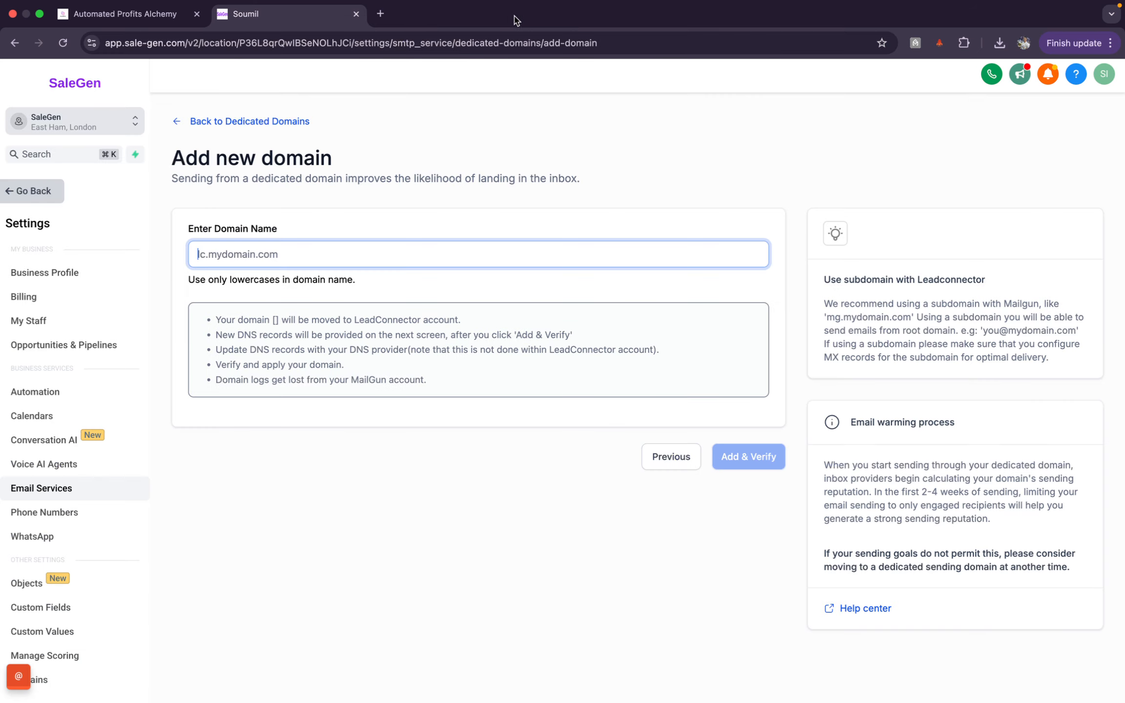
click(90, 16)
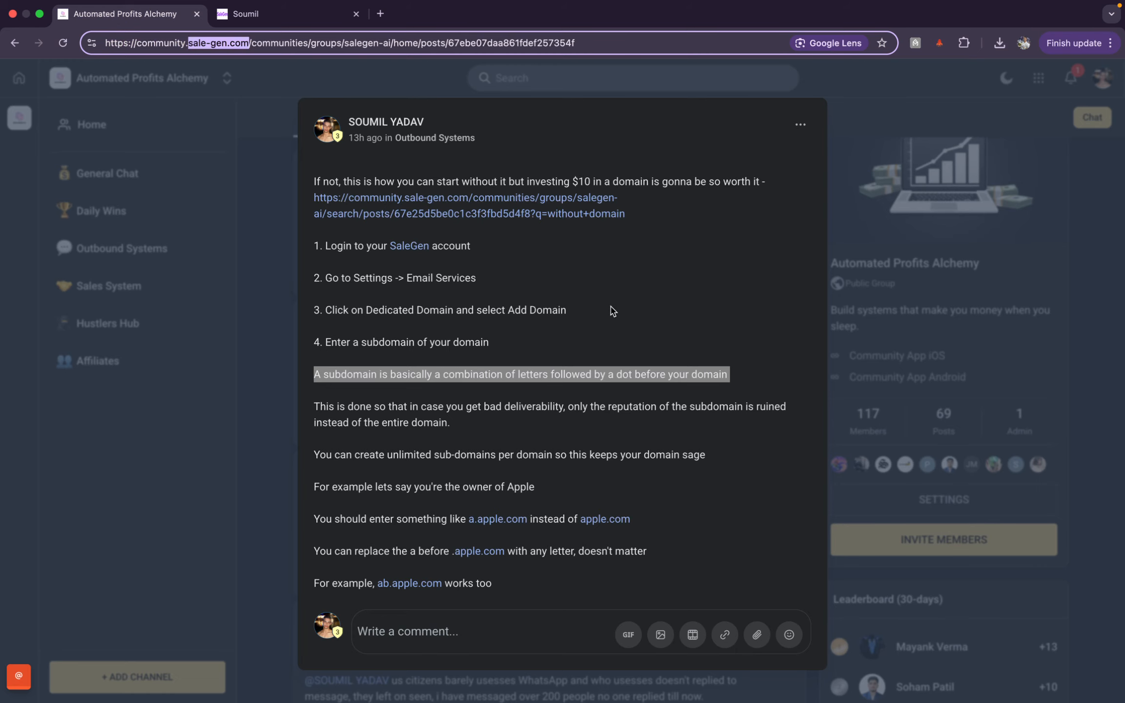
click(613, 311)
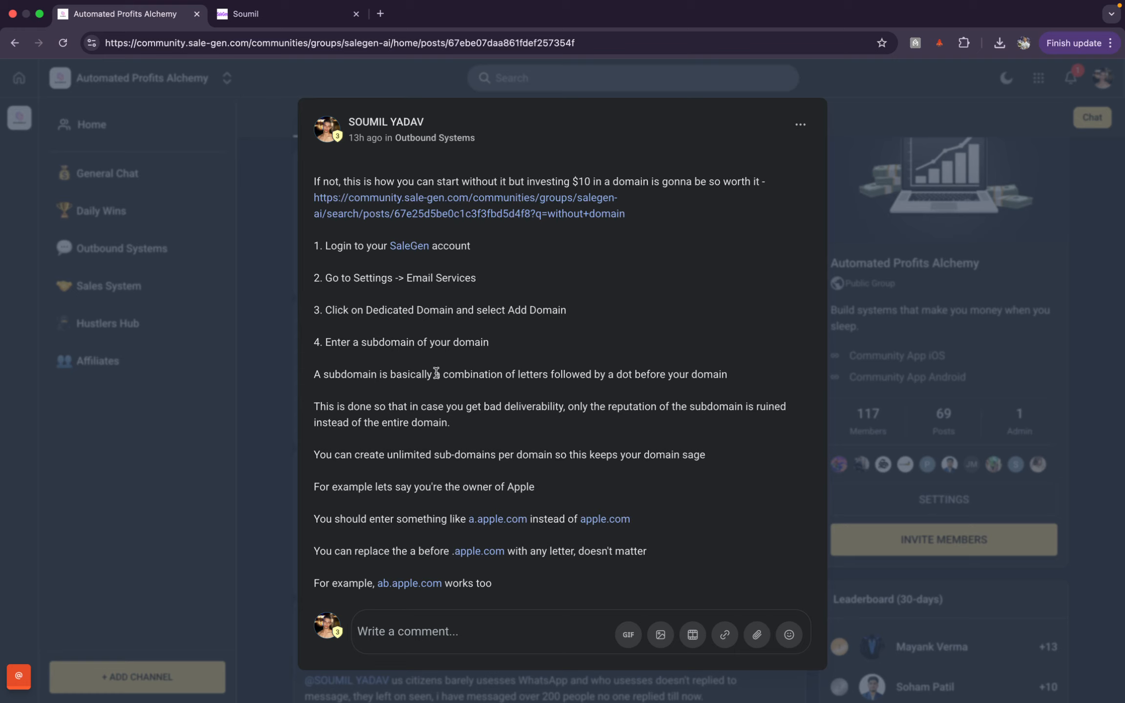
mouse_move(436, 374)
mouse_down()
mouse_move(570, 369)
mouse_move(438, 355)
mouse_up()
click(431, 330)
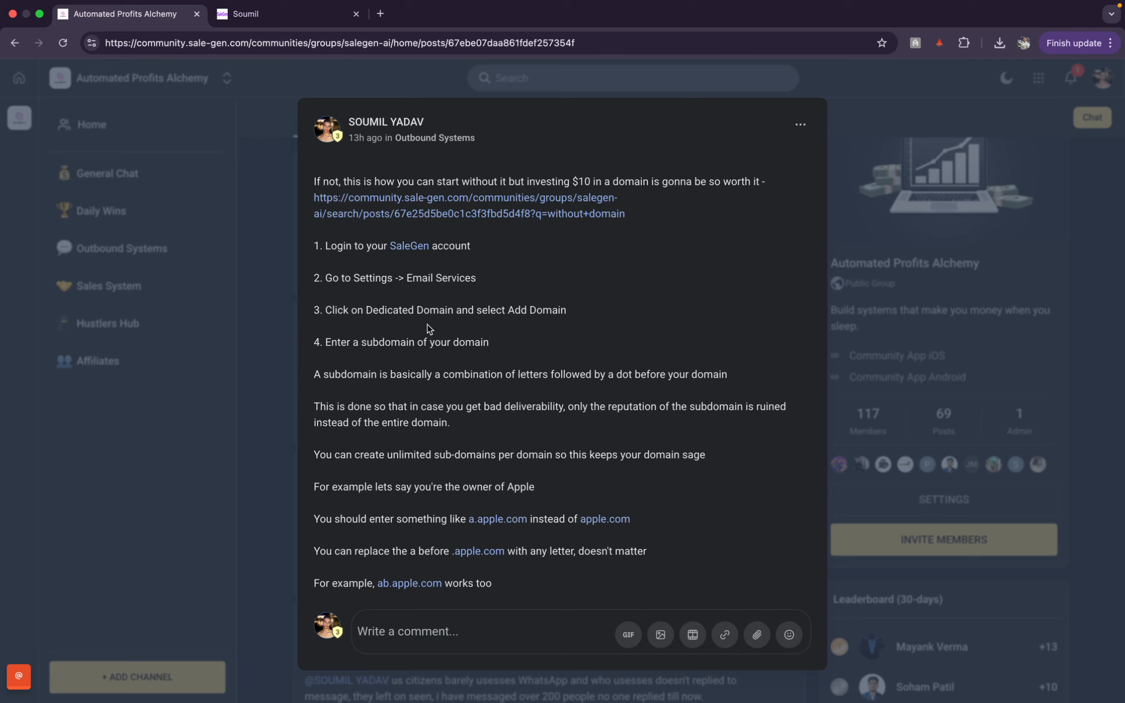
double_click(151, 43)
click(189, 44)
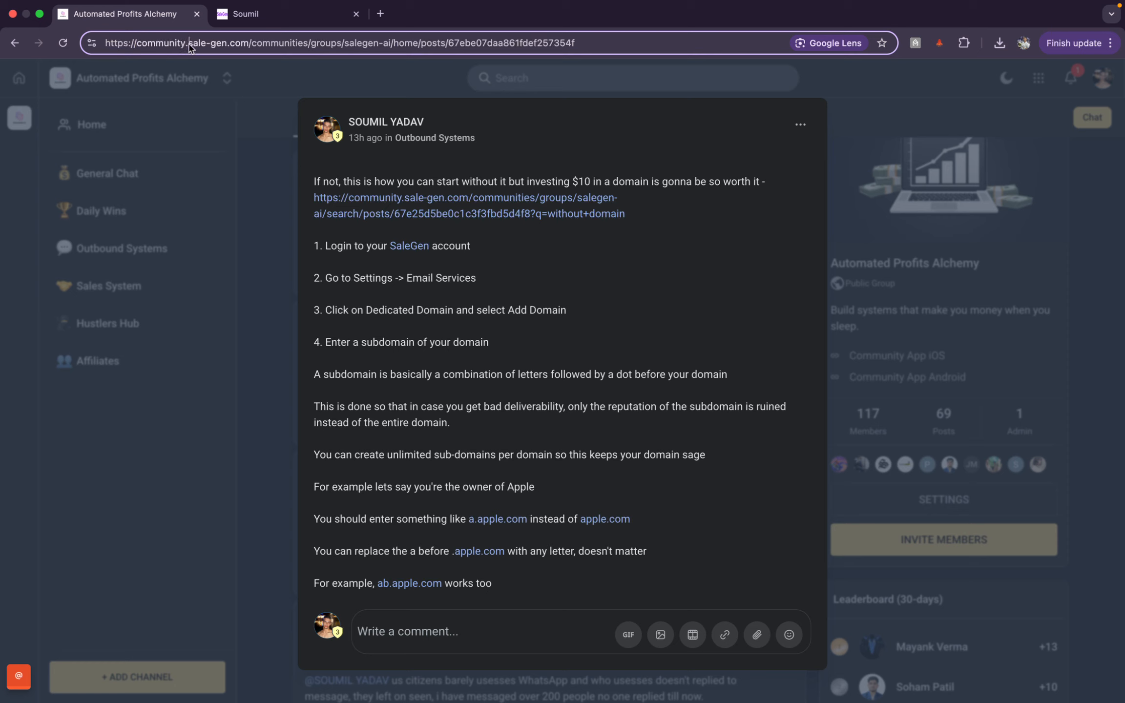
double_click(190, 45)
click(186, 45)
double_click(188, 45)
drag(187, 44, 140, 45)
click(398, 180)
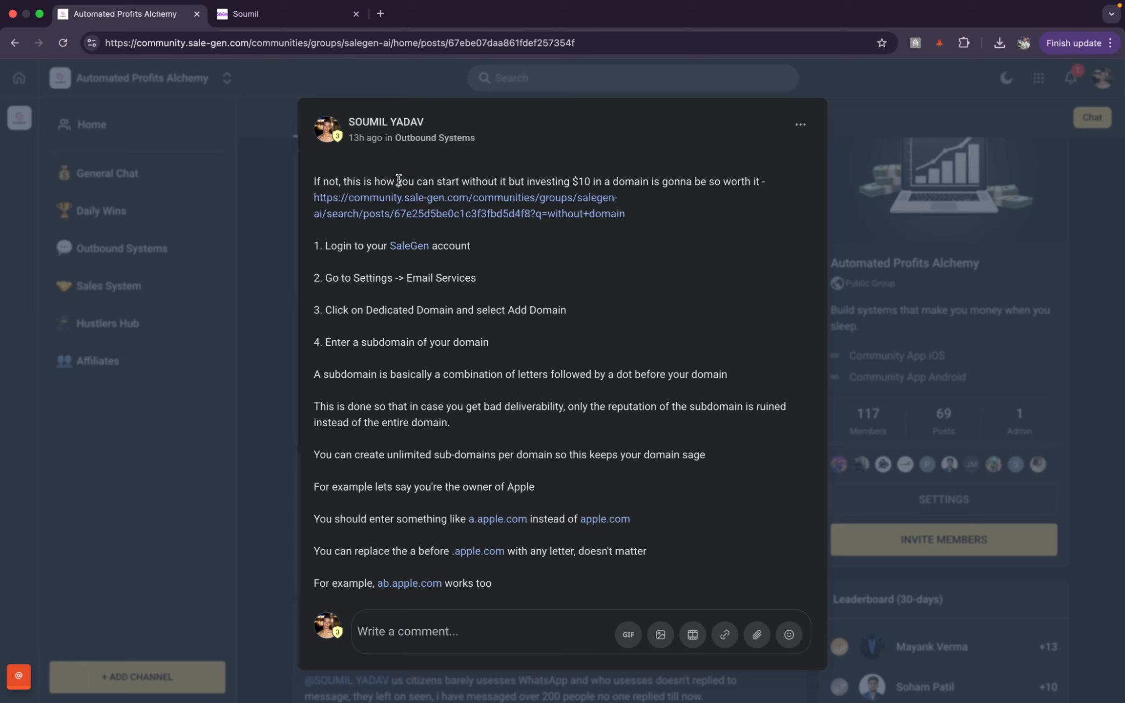
click(285, 14)
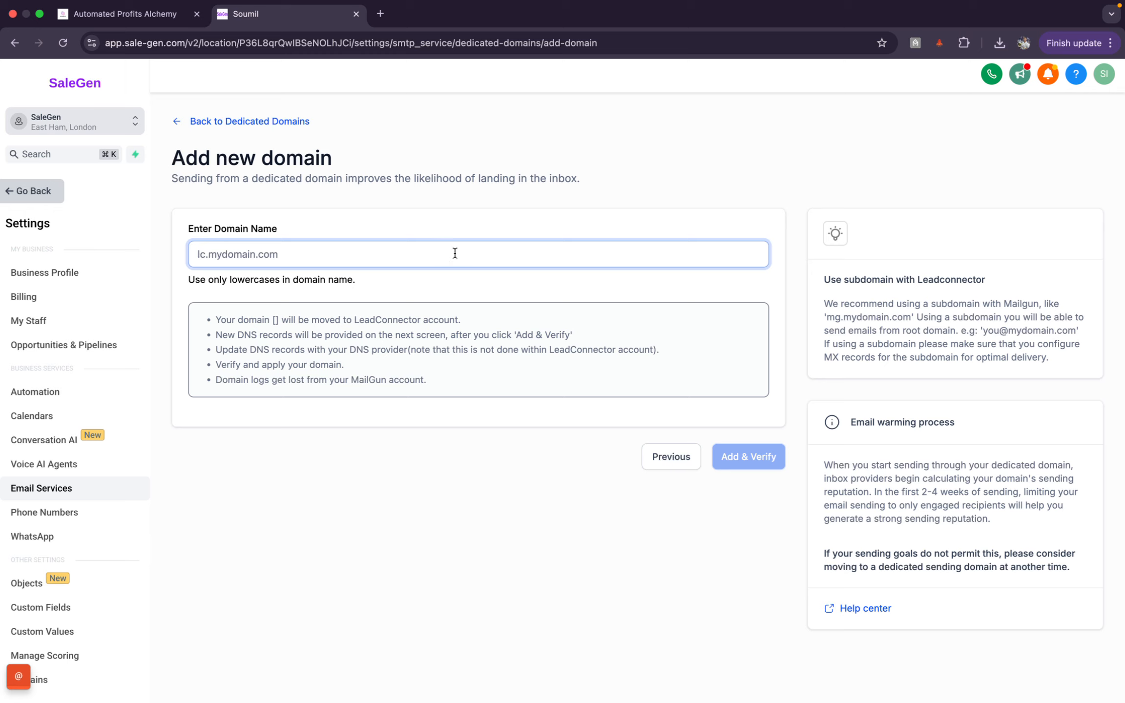
Step: Return to the Automated Profits Alchemy post on choosing a subdomain
click(112, 16)
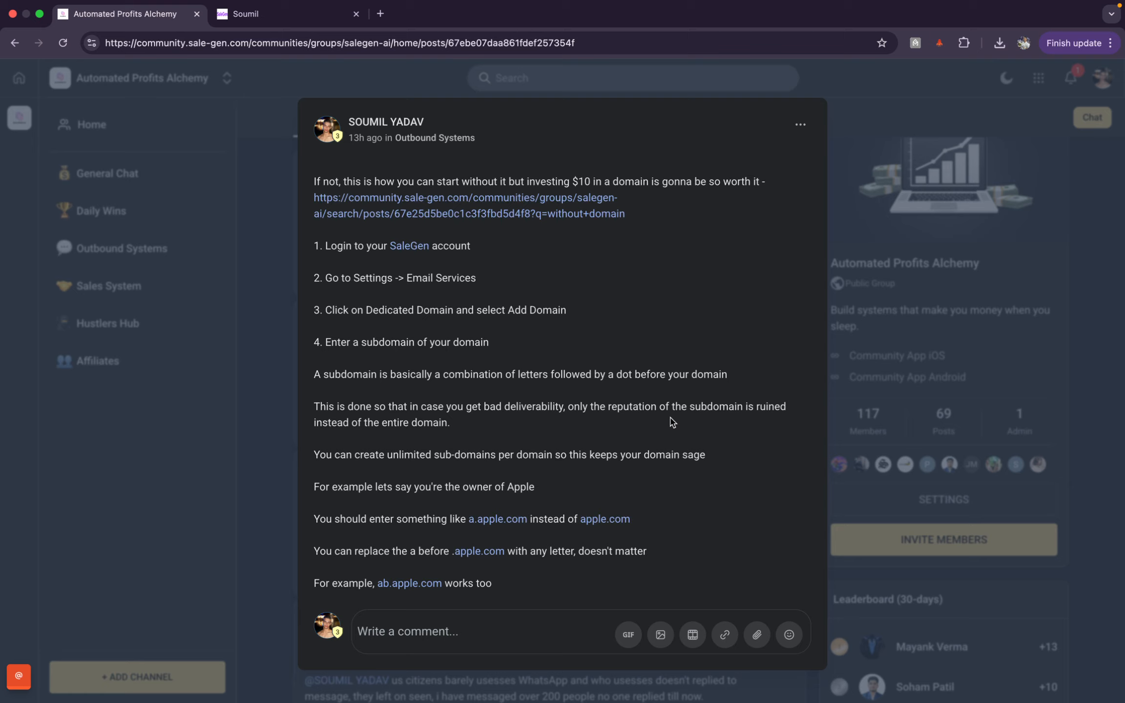
Step: Point out 'community' in the URL and highlight the line about unlimited sub-domains
double_click(164, 43)
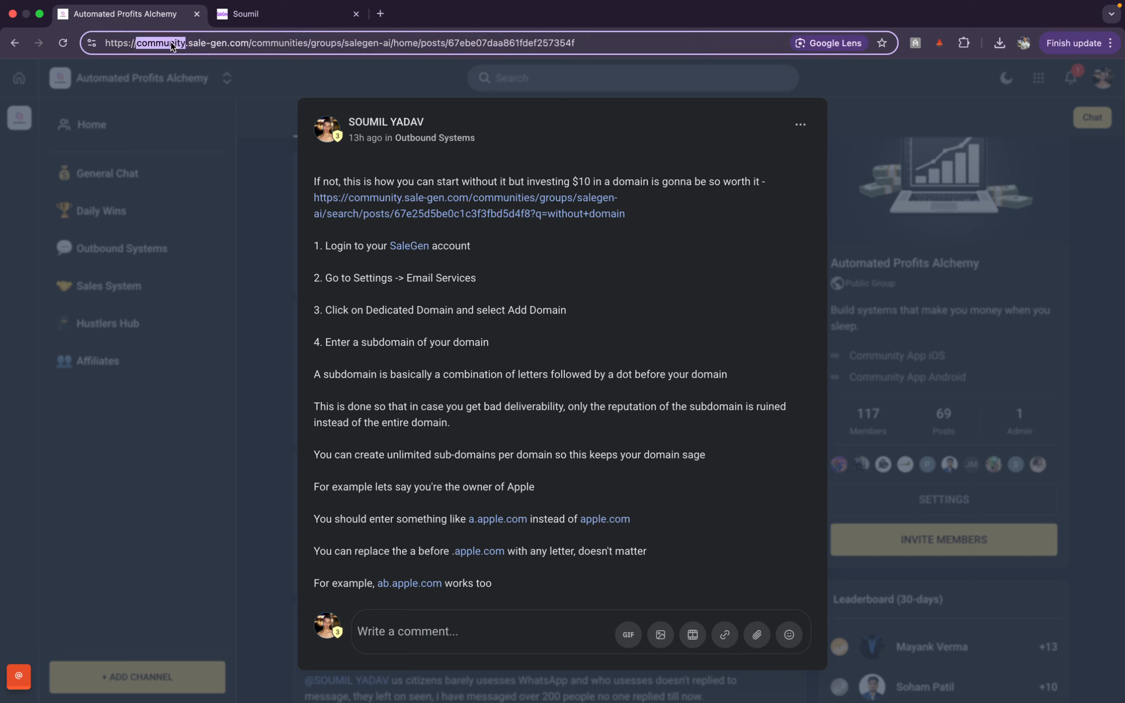
click(711, 430)
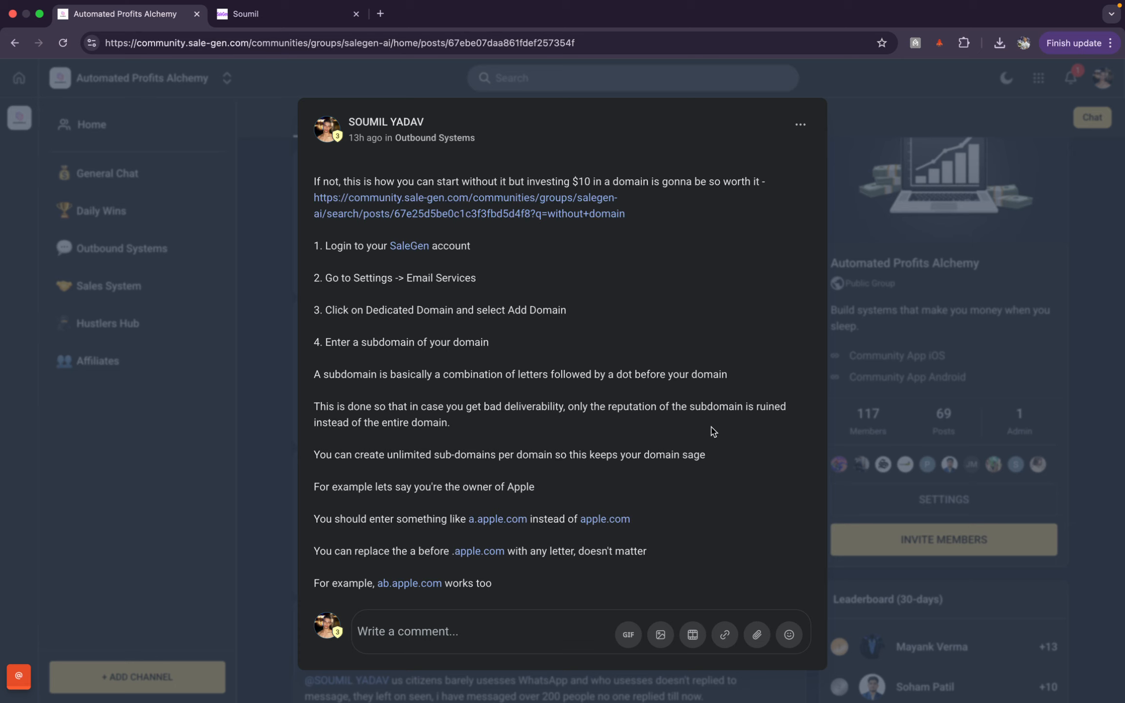
scroll(713, 432, down, 2)
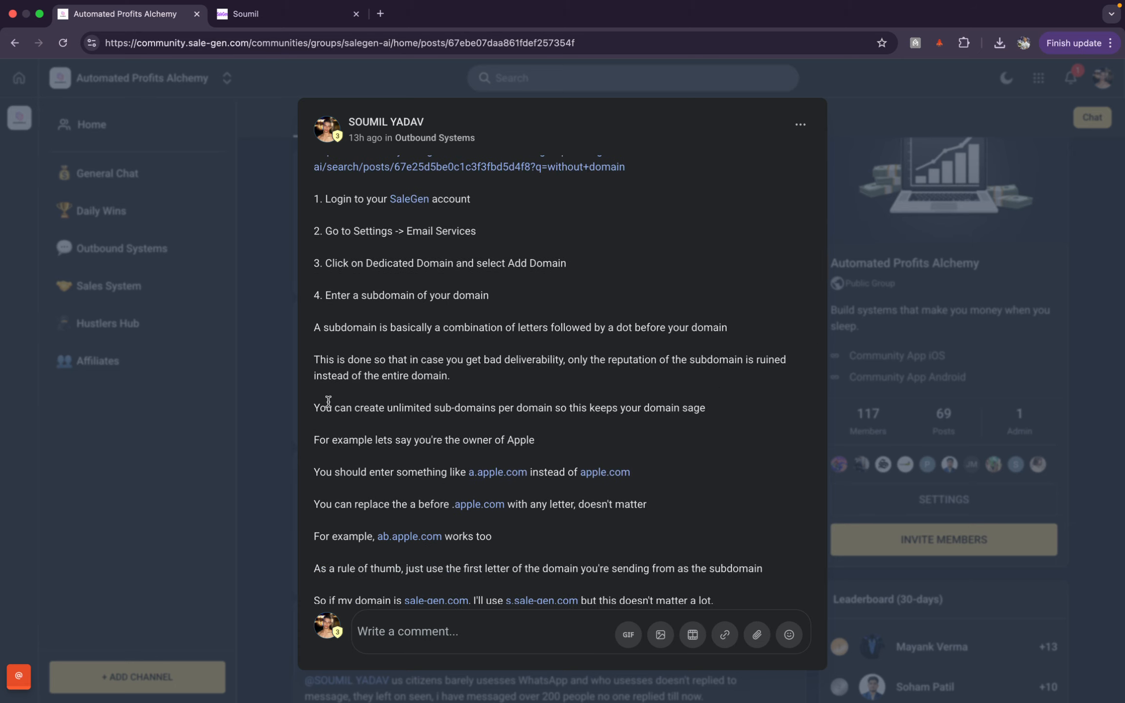
drag(313, 410, 781, 409)
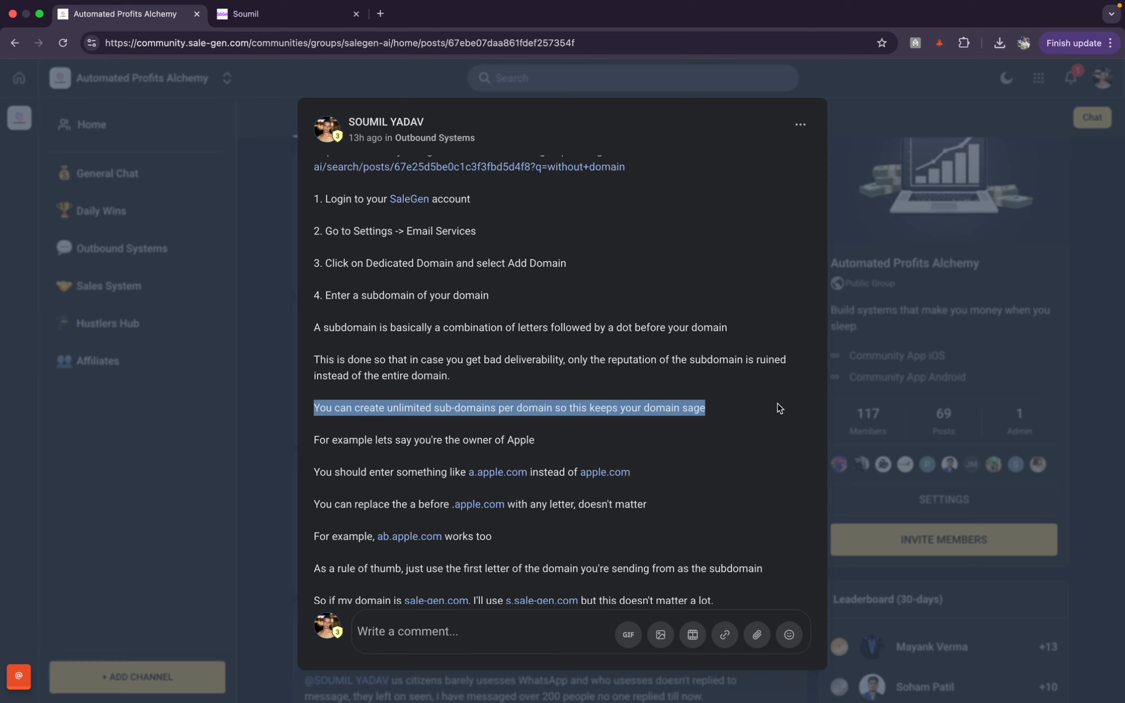
click(780, 409)
Step: Read down to the Apple subdomain example line, then go back to the Add new domain page
scroll(776, 405, down, 1)
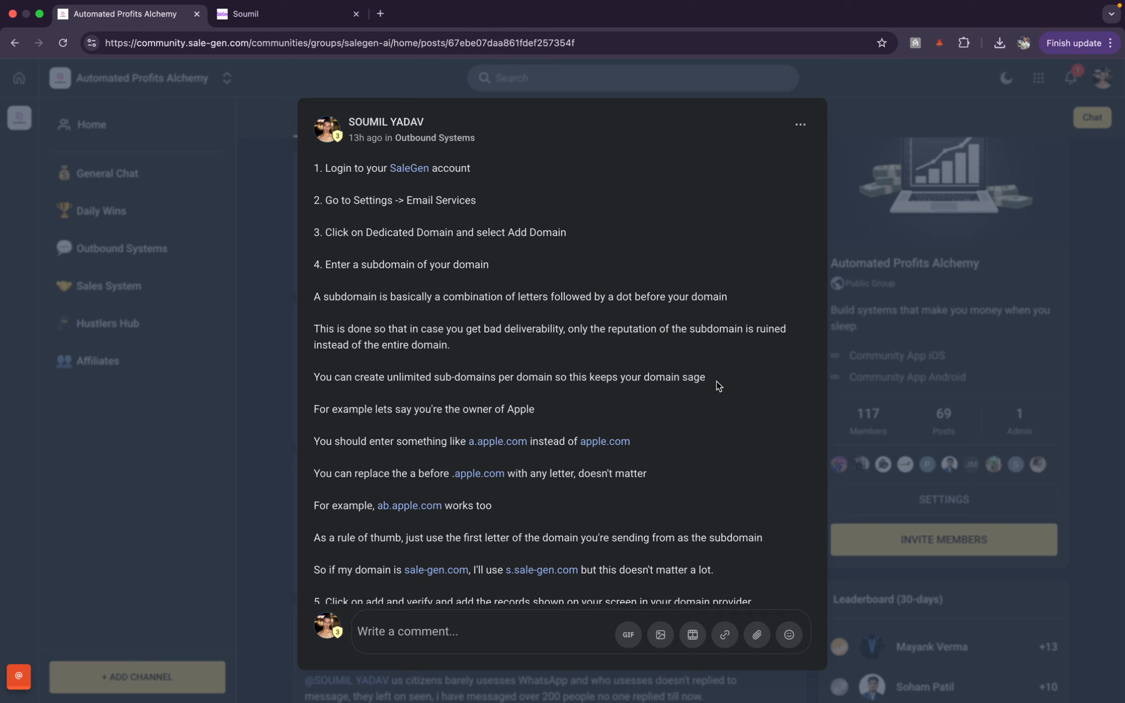
scroll(363, 425, down, 2)
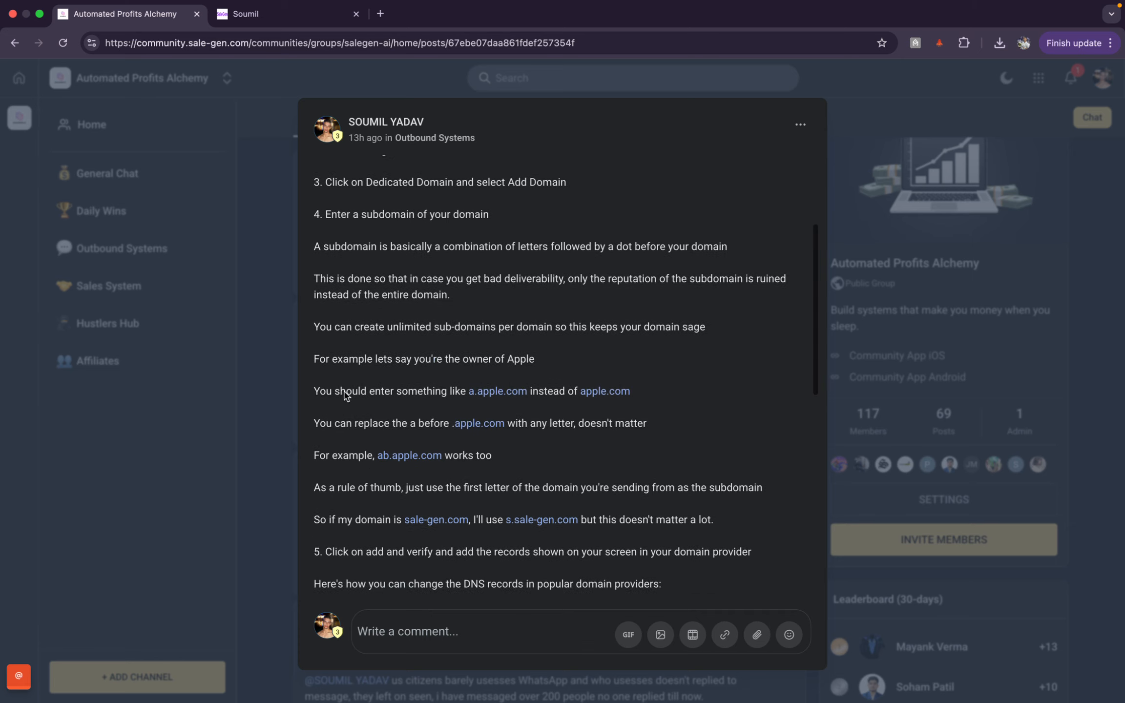
drag(309, 360, 504, 374)
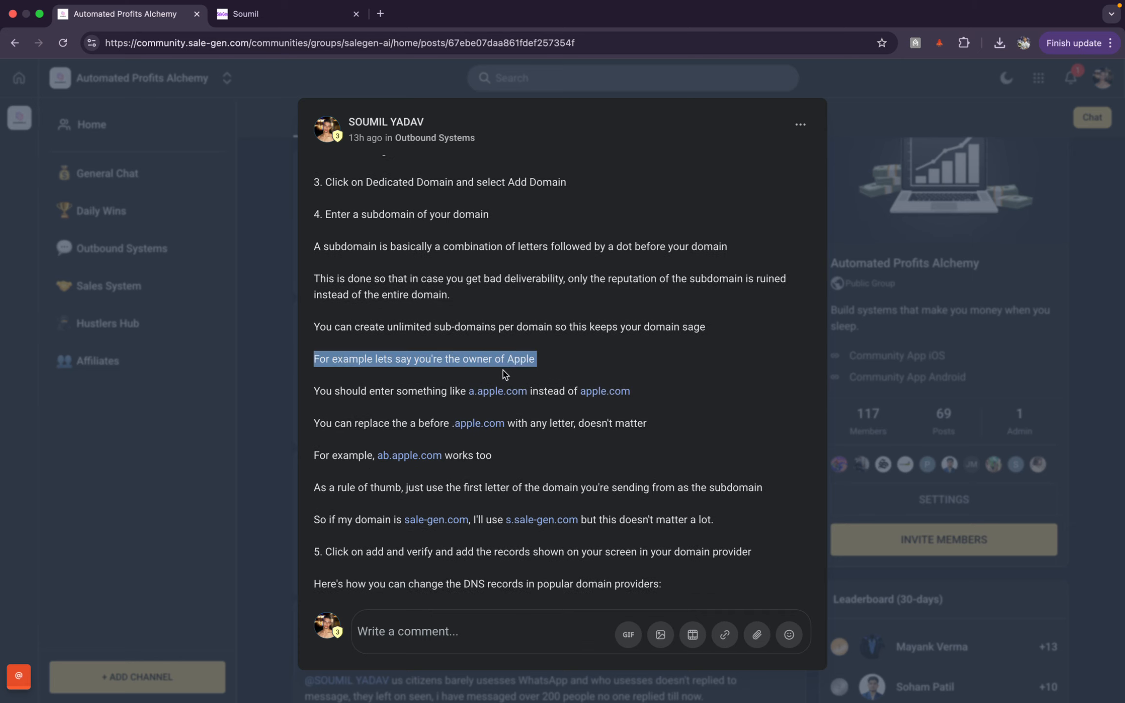
click(538, 374)
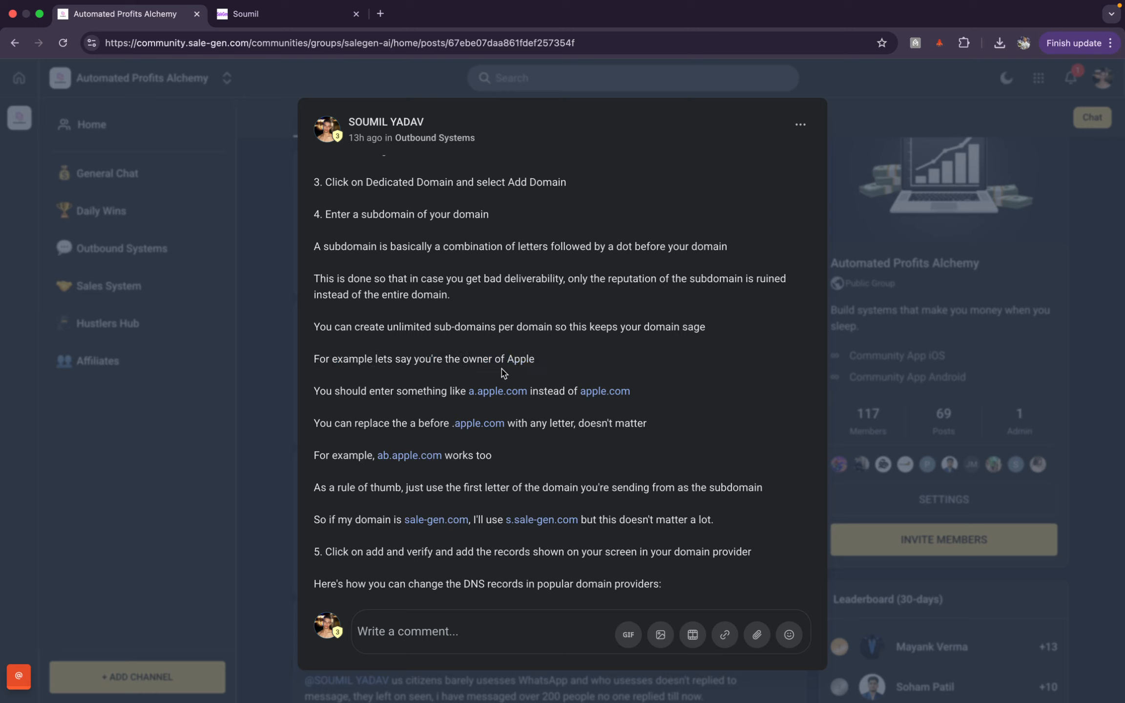
click(308, 13)
Step: Enter apple.com in the Enter Domain Name field and compare it with the post
text(apple.com)
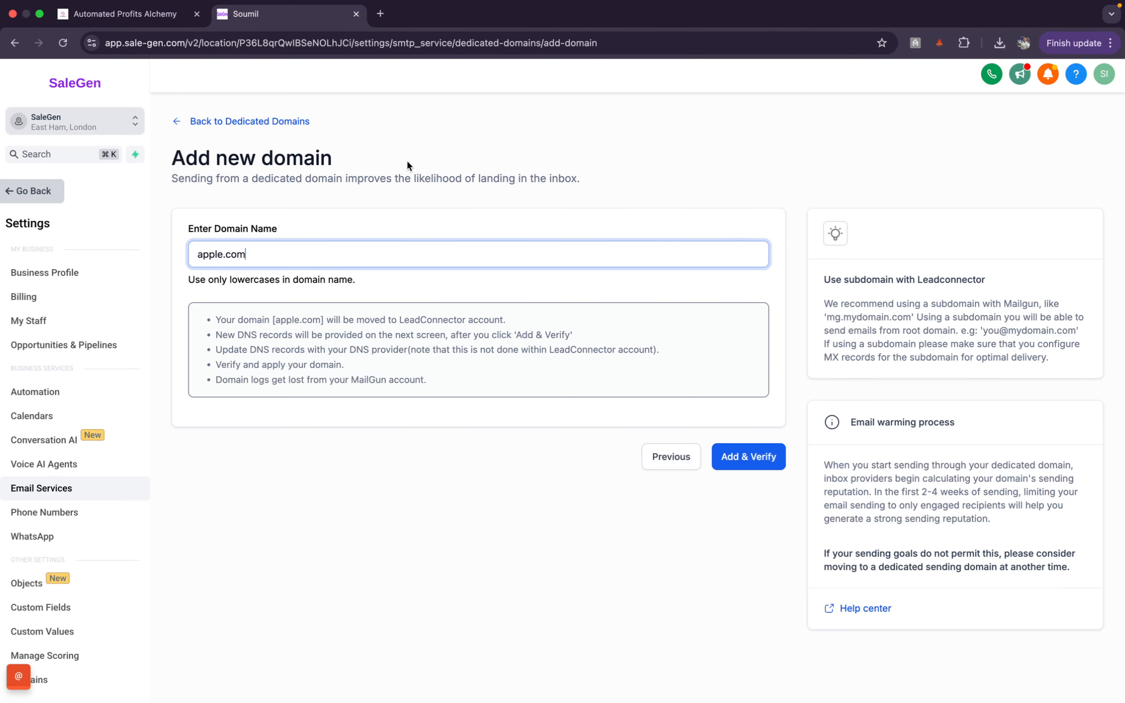
click(157, 22)
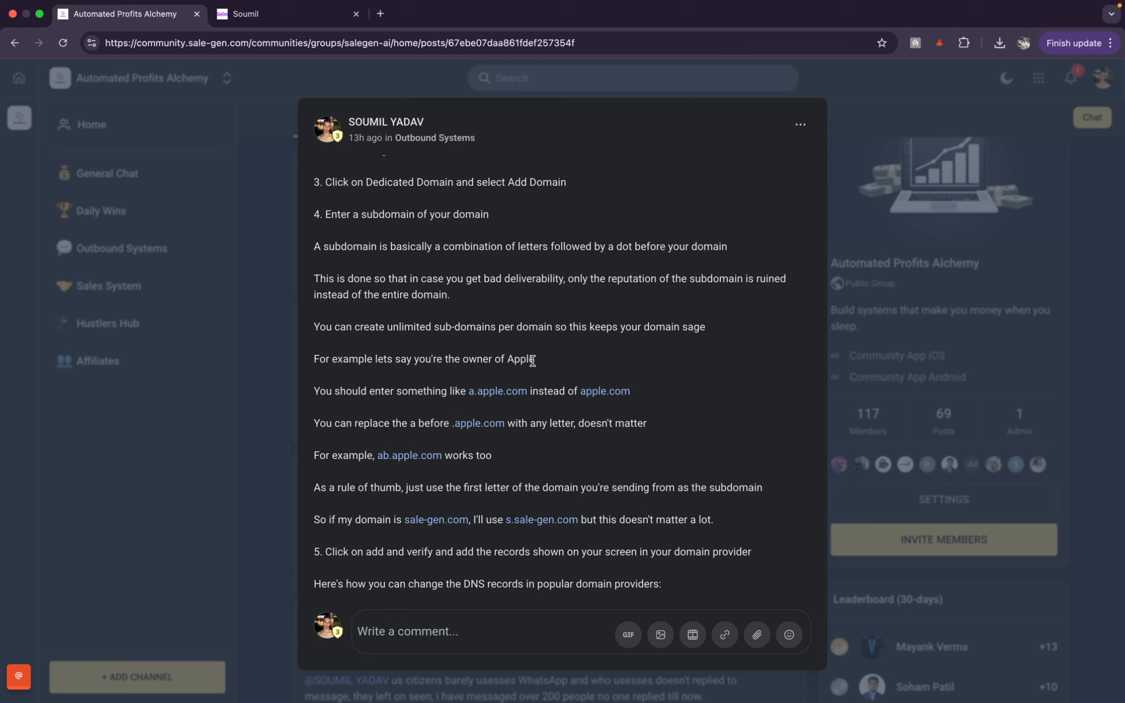
click(312, 21)
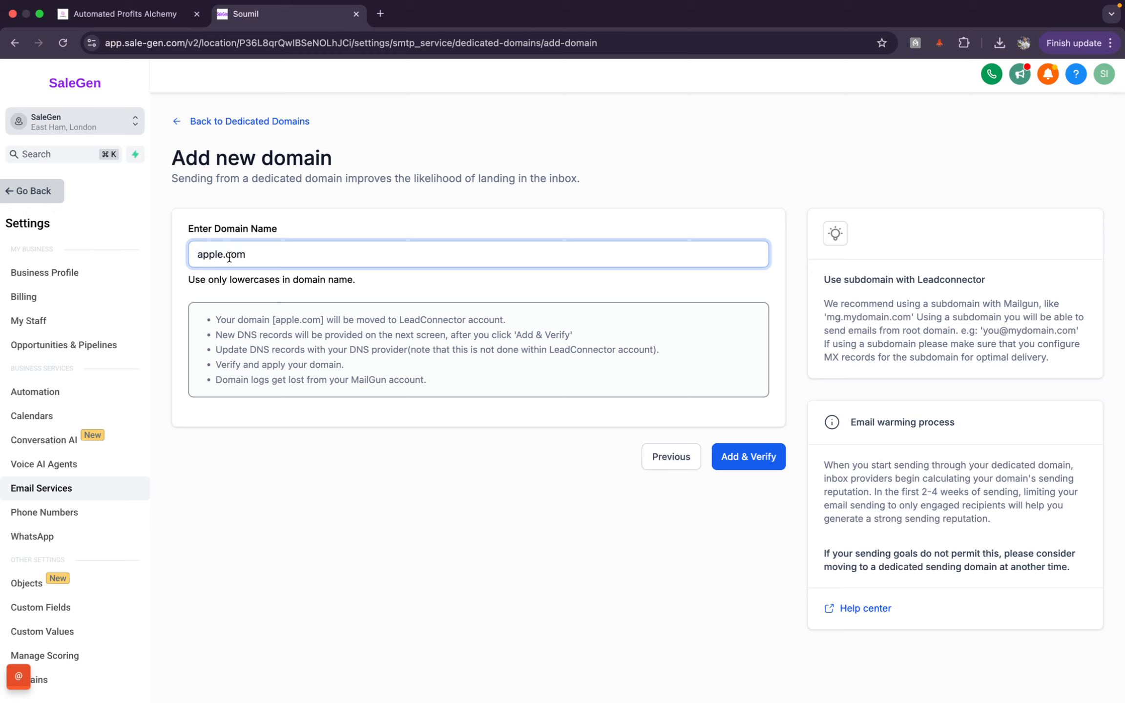
Step: Try letter and 'mail' prefixes in front of apple.com to form an example subdomain
text(.)
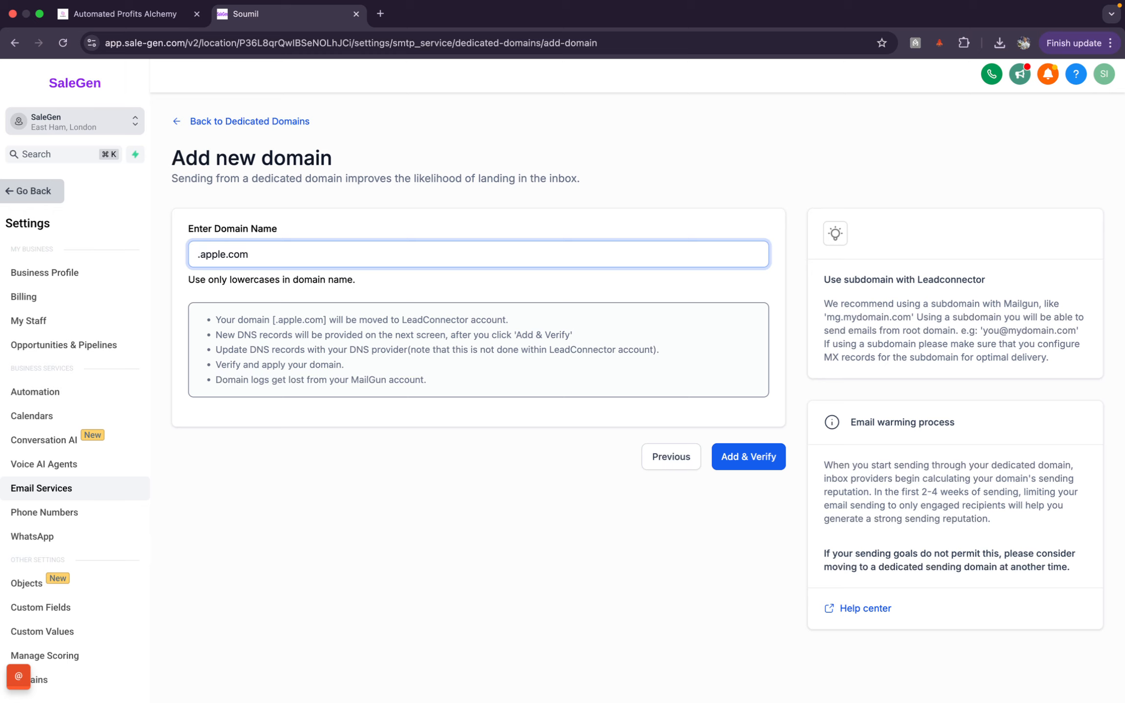
text(a)
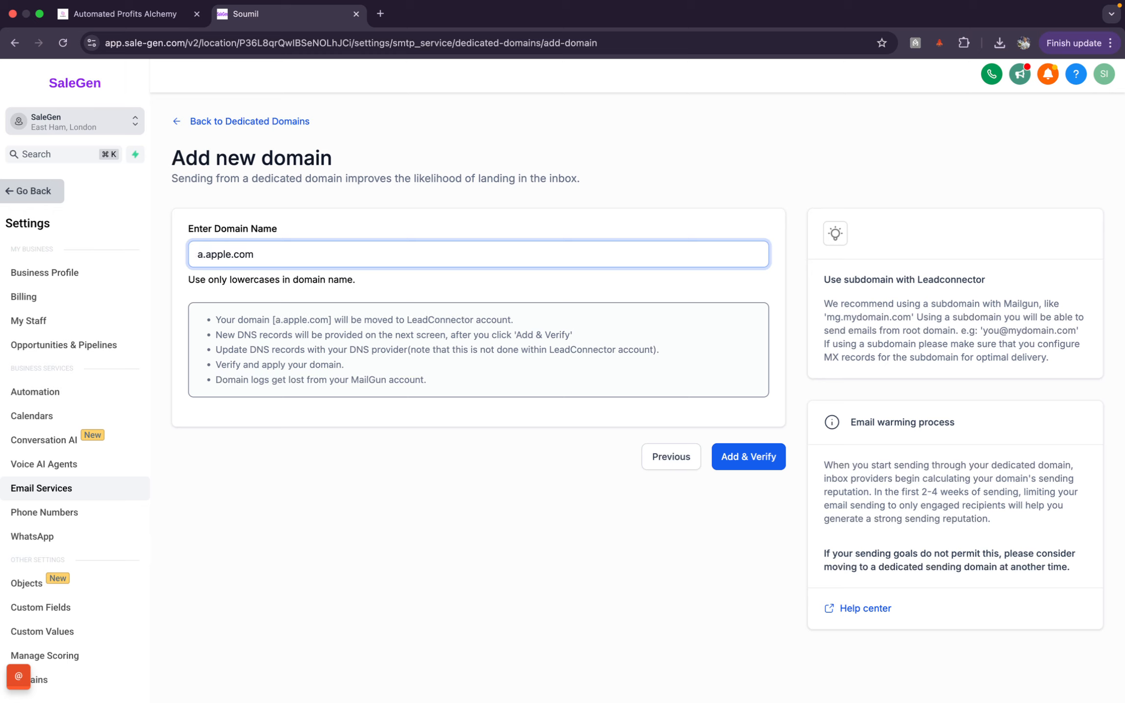
key(BackSpace)
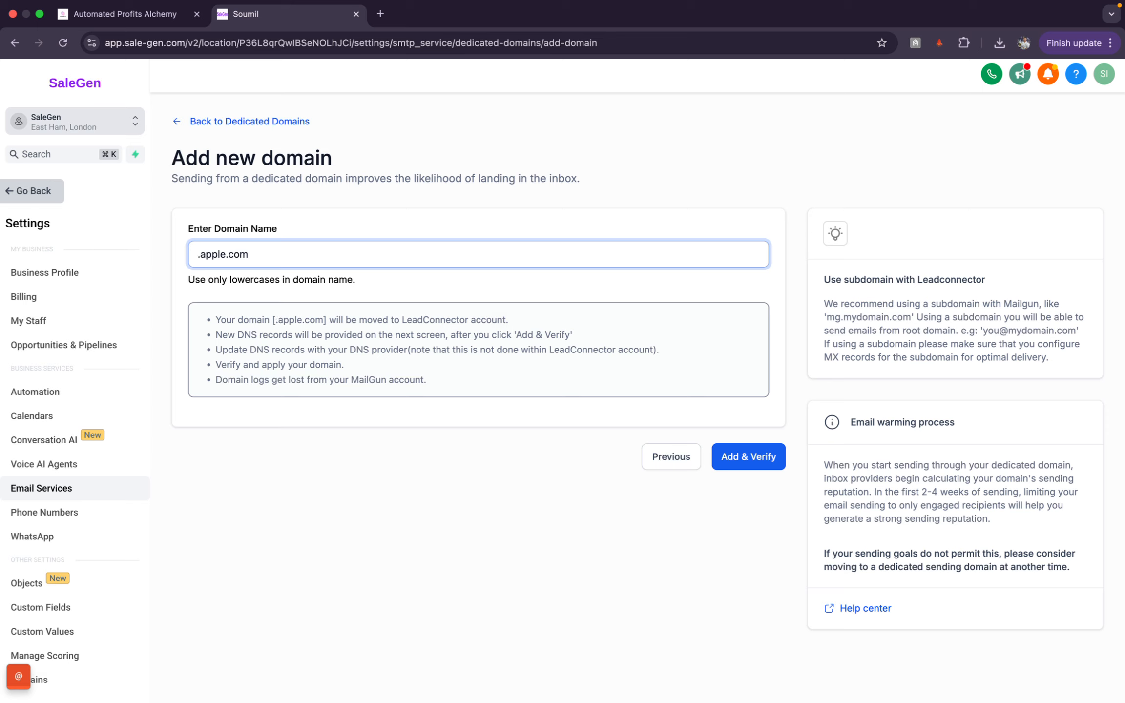
text(mail)
key(BackSpace)
key(BackSpace)
key(BackSpace)
key(BackSpace)
text(b)
click(111, 13)
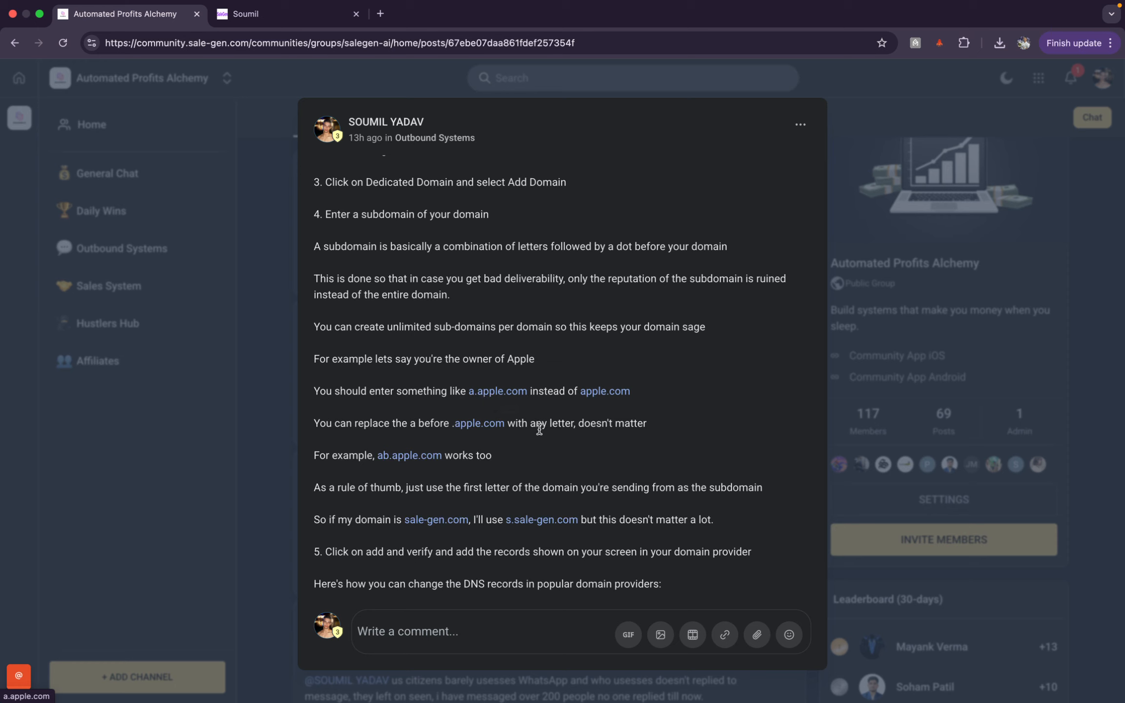
Step: Review the guide's subdomain rule of thumb, then replace the domain name with banana.com
scroll(528, 473, down, 2)
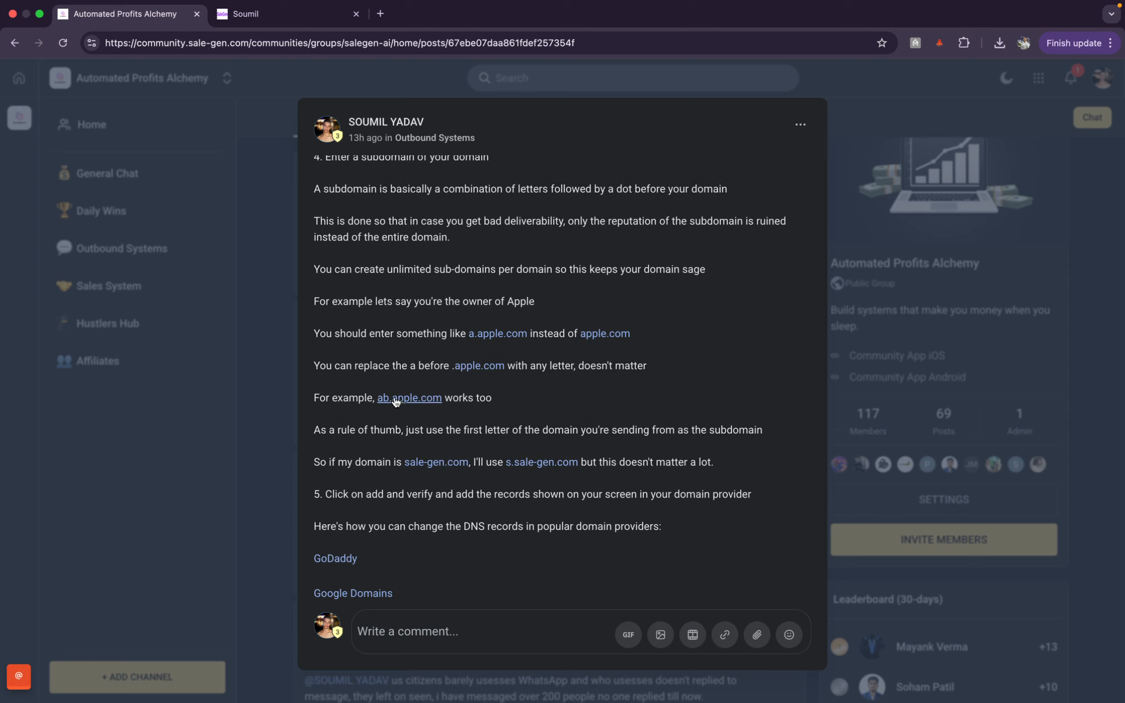
drag(318, 427, 760, 449)
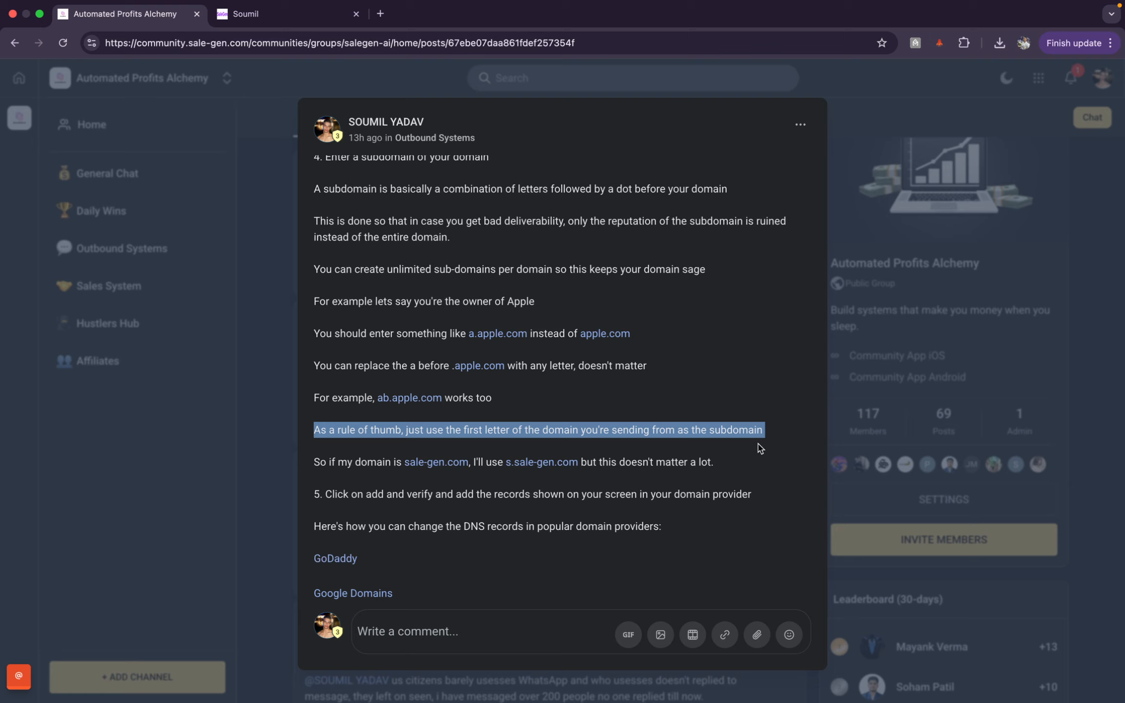
click(289, 15)
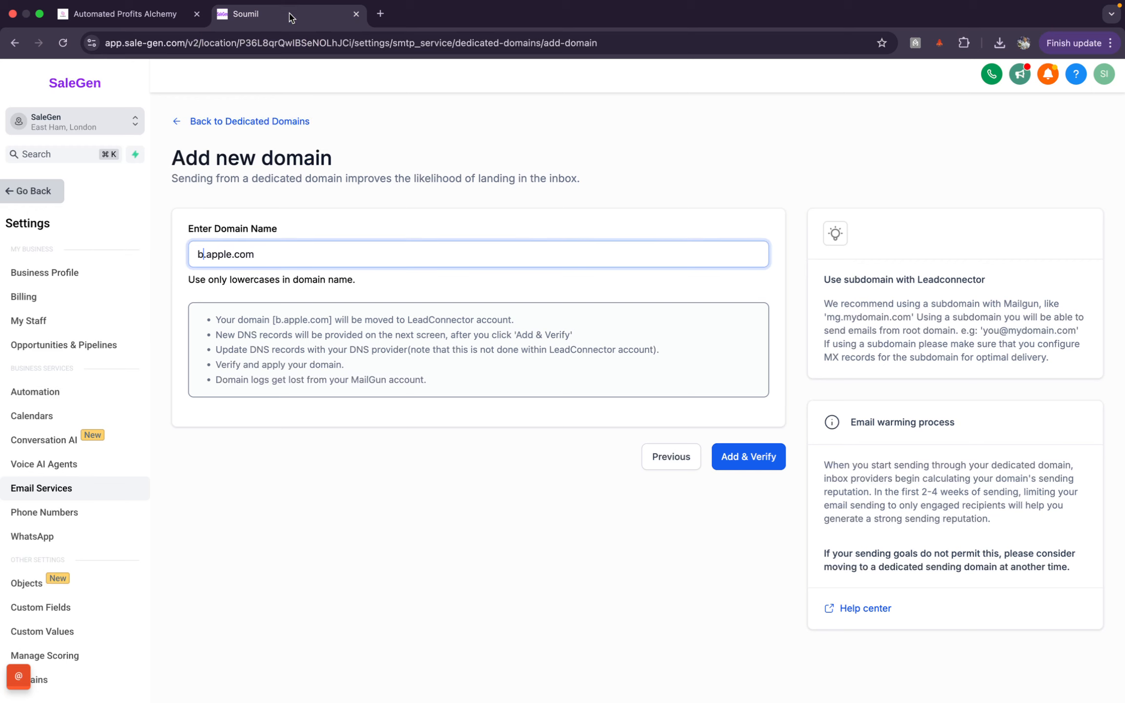
key(super+a)
text(bana)
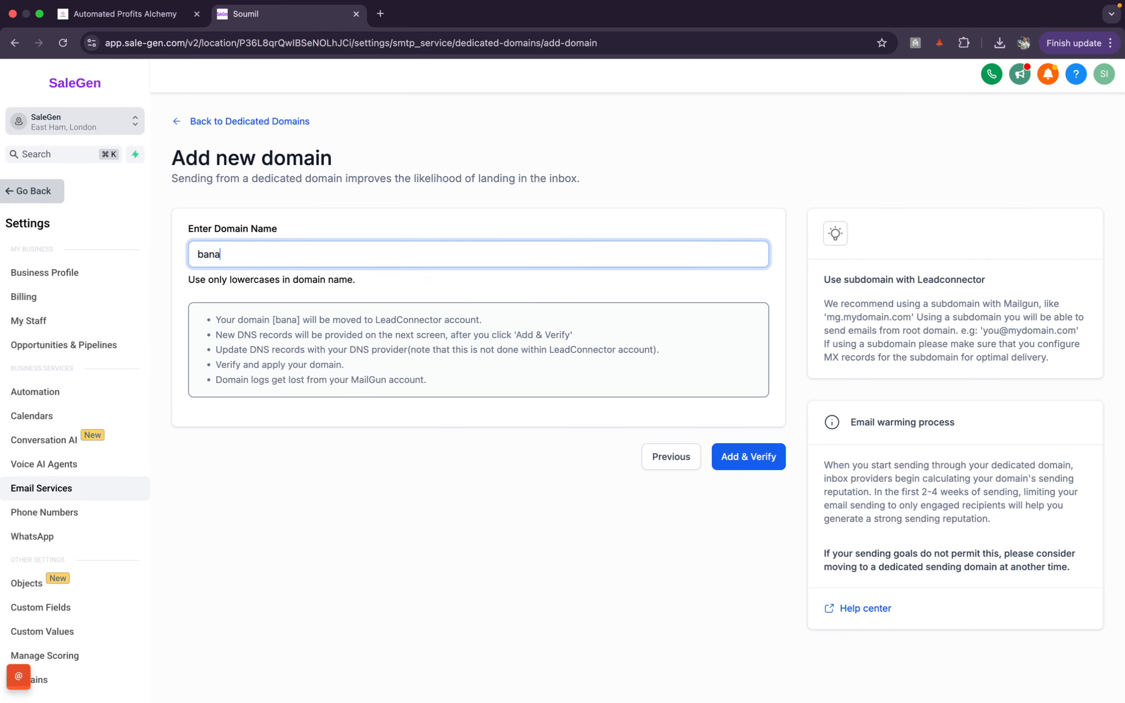
text(na.com)
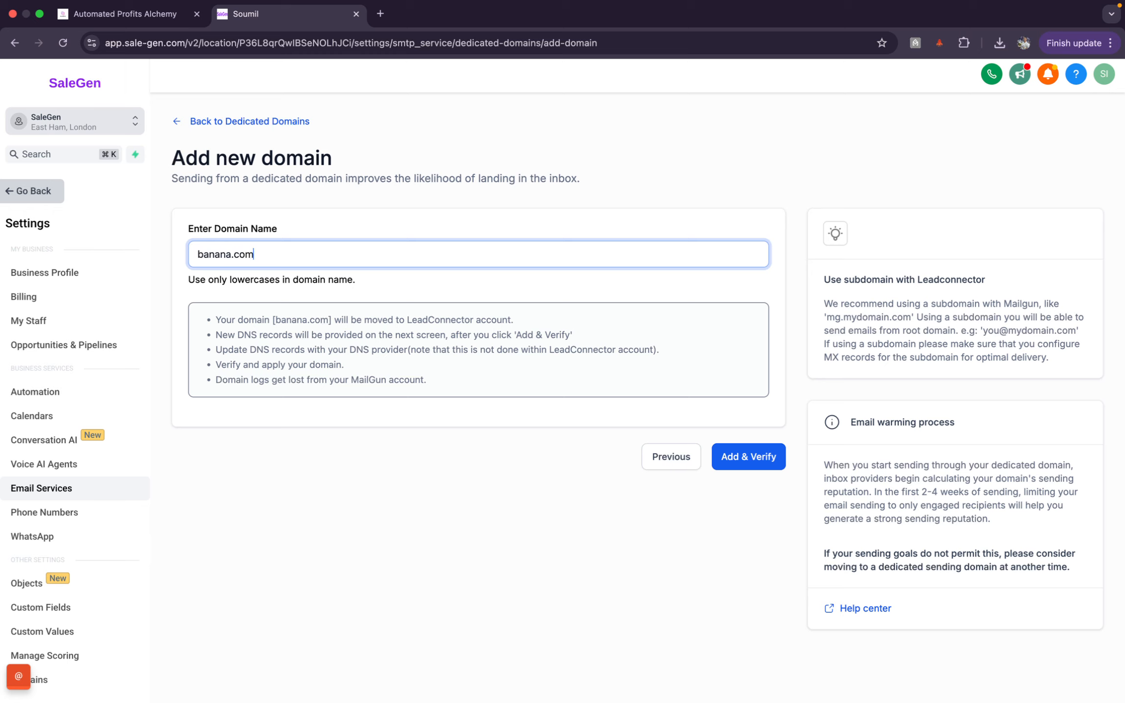
Step: Try subdomain prefixes on the domain name, ending with c.canana.com
click(195, 253)
text(.)
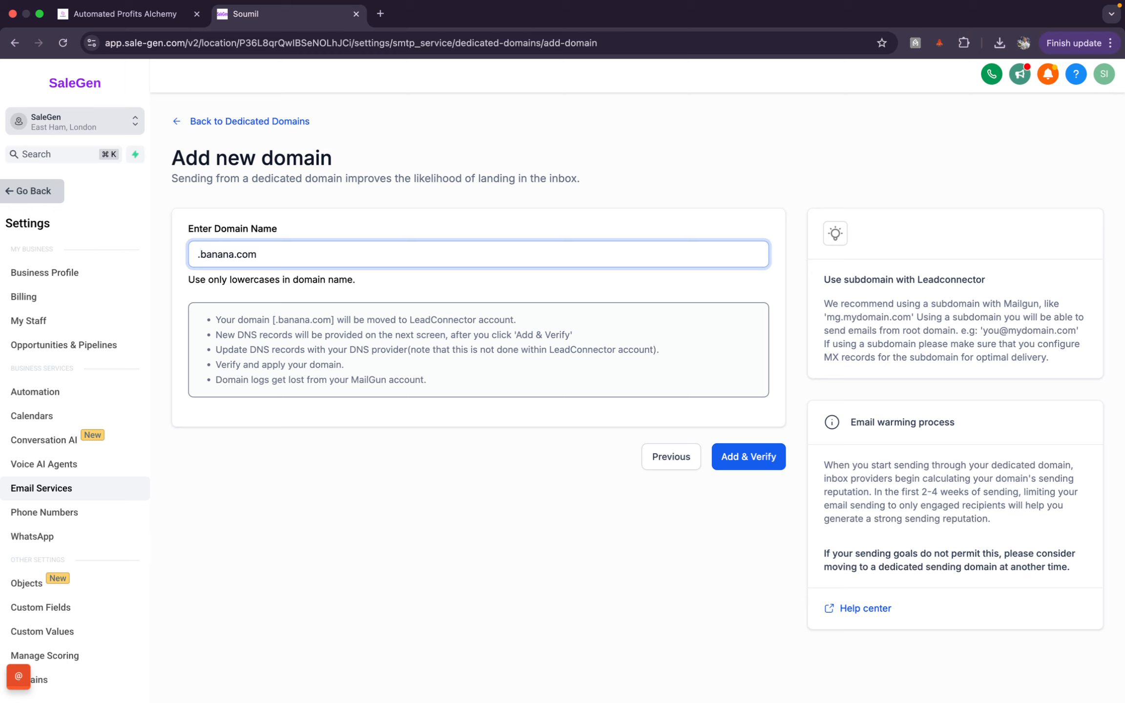
text(b)
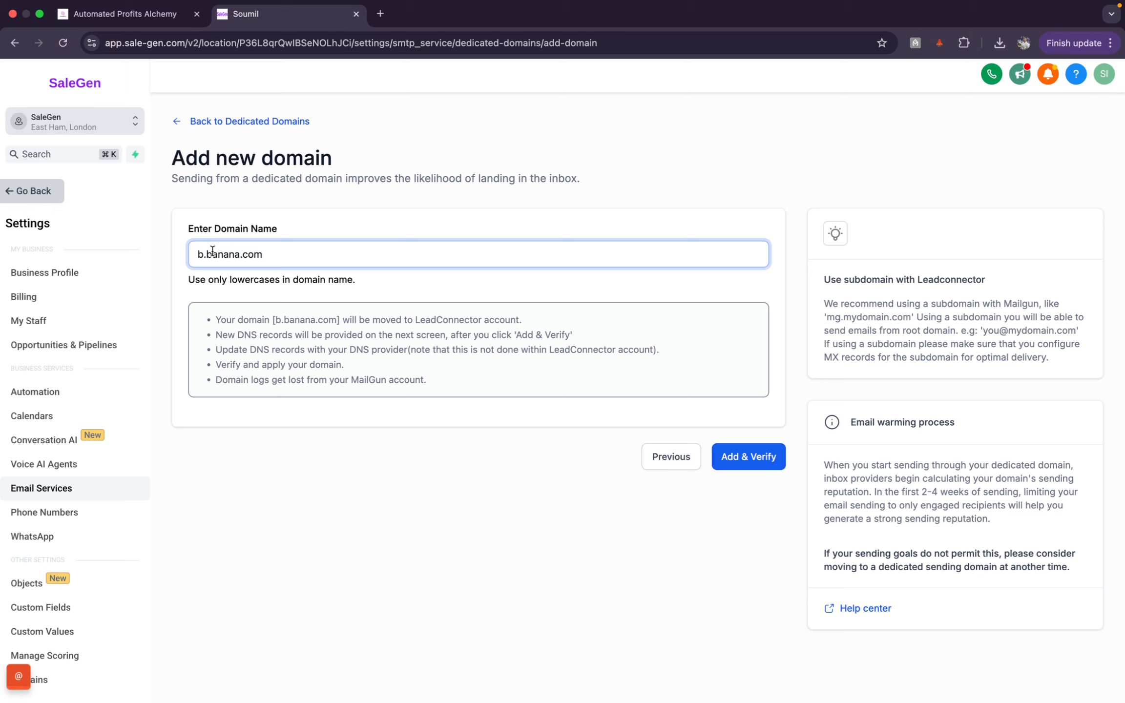
key(BackSpace)
text(c)
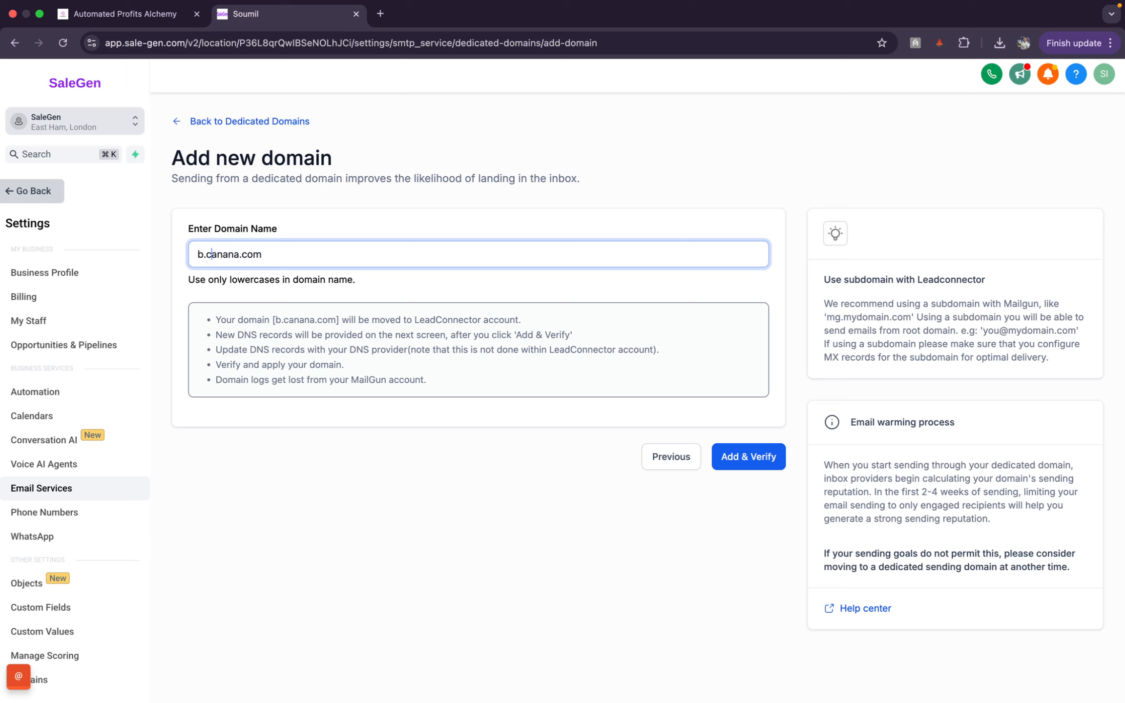
click(200, 251)
key(BackSpace)
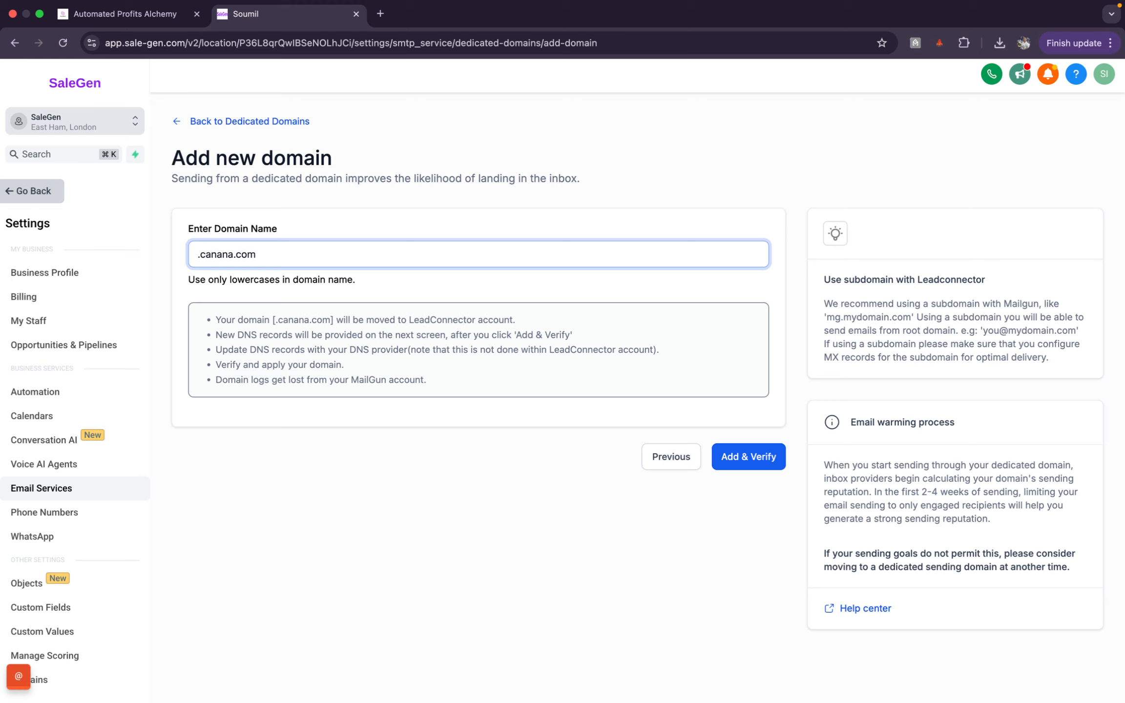
text(c)
click(122, 14)
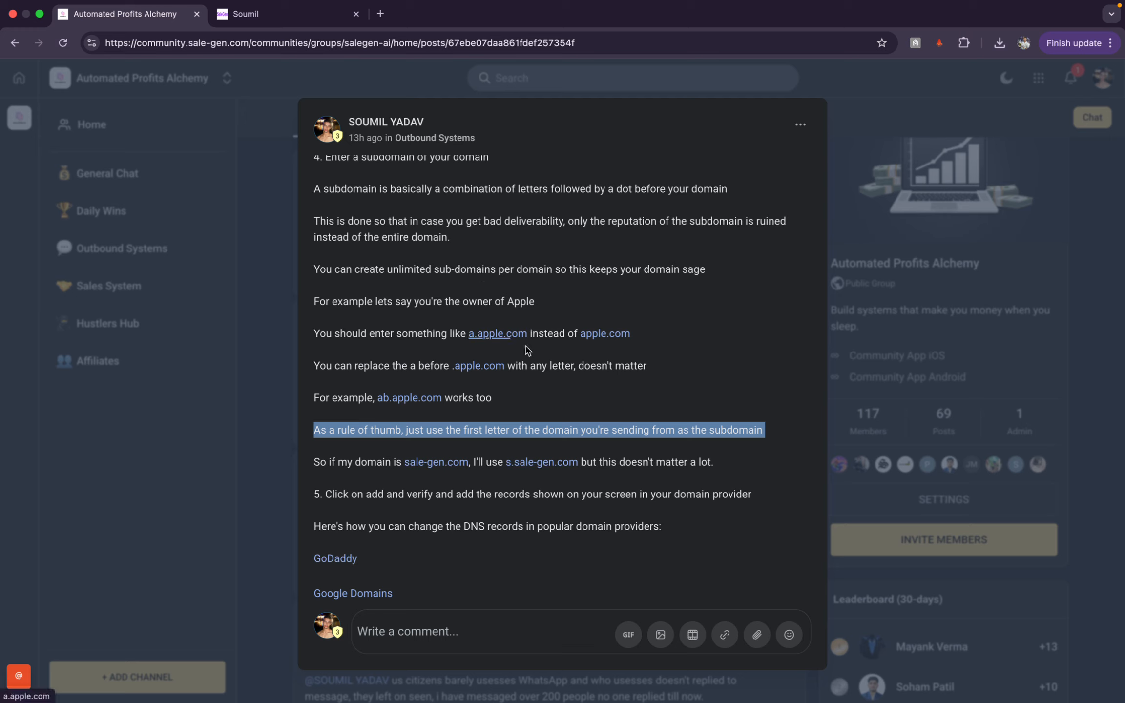
Step: Copy sale-gen.com from the community guide and paste it as the domain name
click(560, 401)
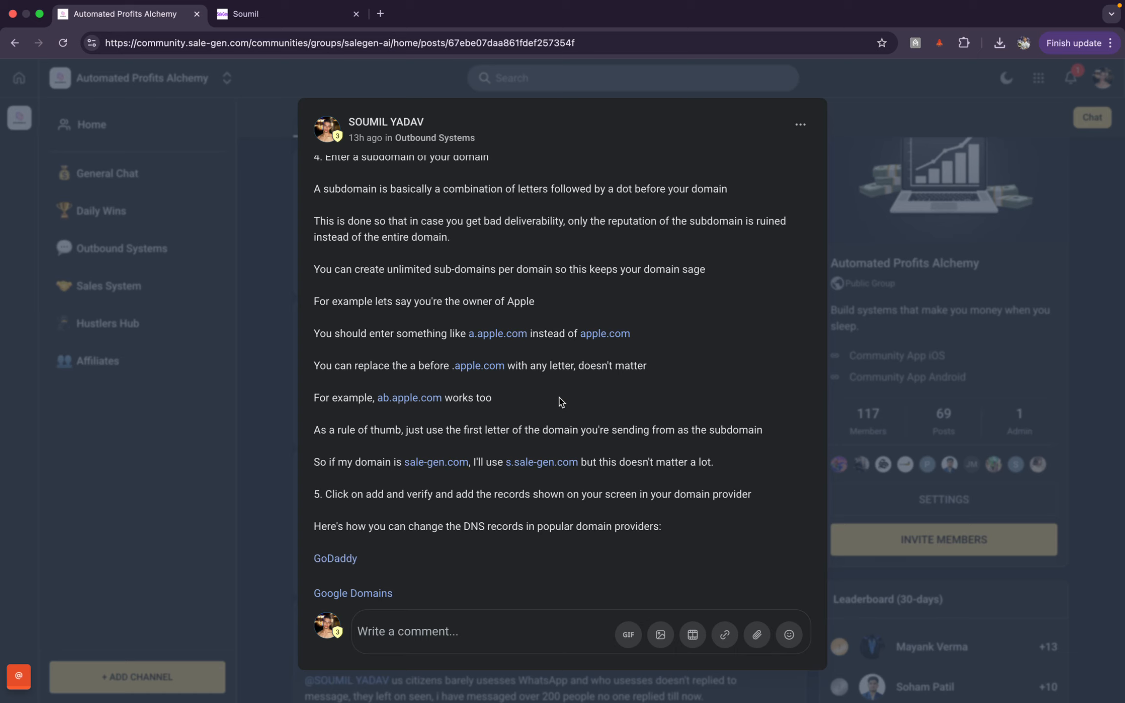
scroll(560, 401, down, 2)
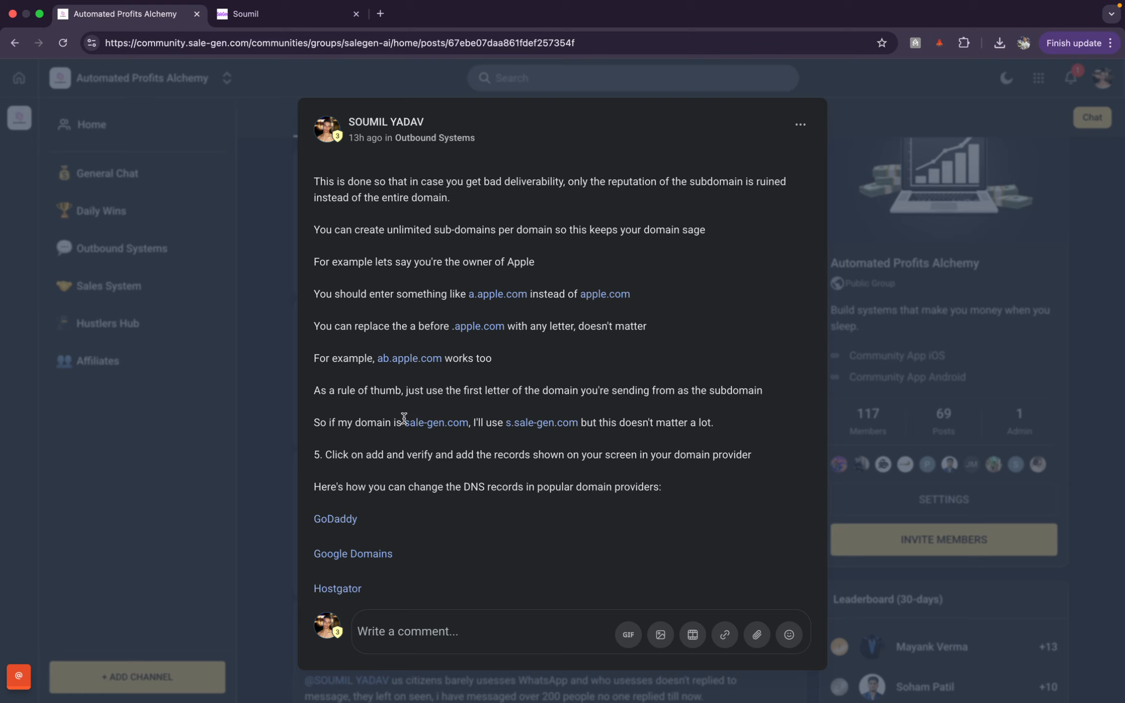
drag(404, 418, 473, 416)
key(super+c)
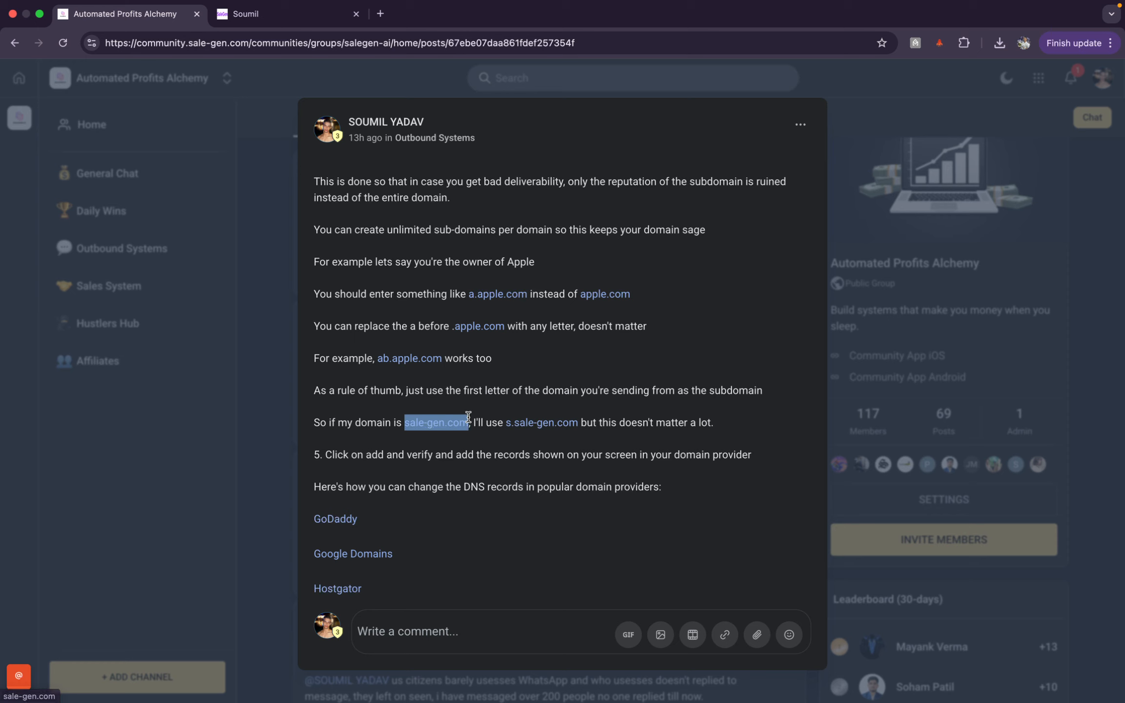
click(257, 15)
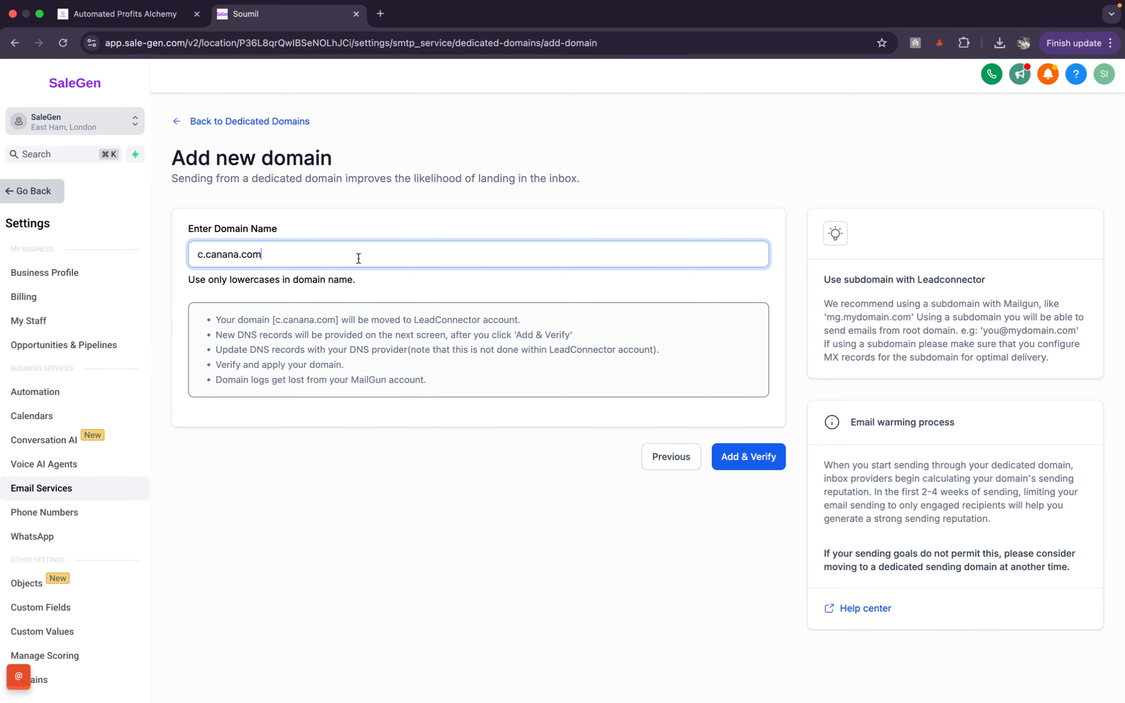
key(super+a)
key(super+v)
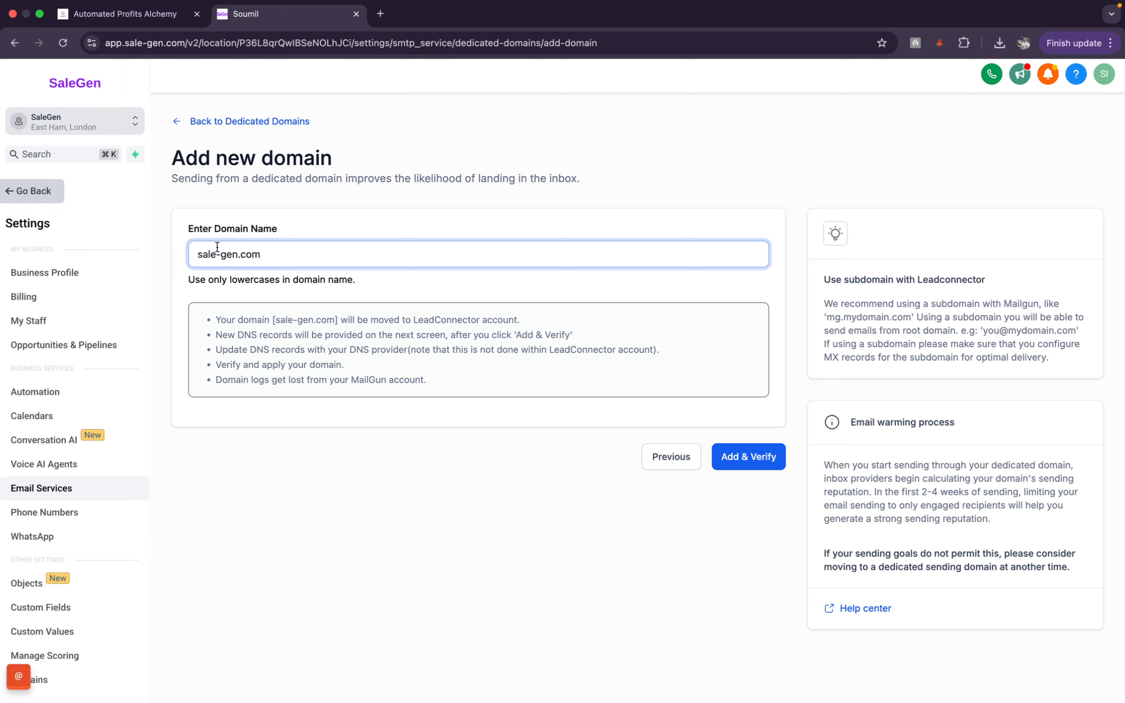
Step: Prefix the domain with 'c.' to make c.sale-gen.com, checking the guide's rule again
text(.)
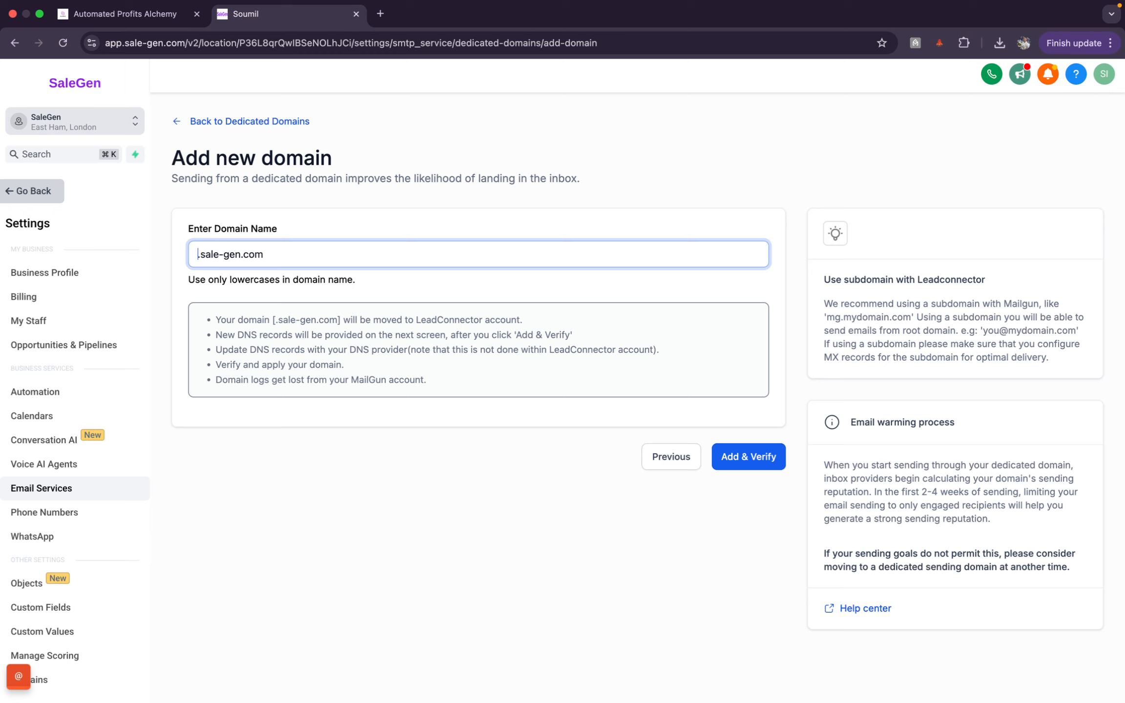
text(s)
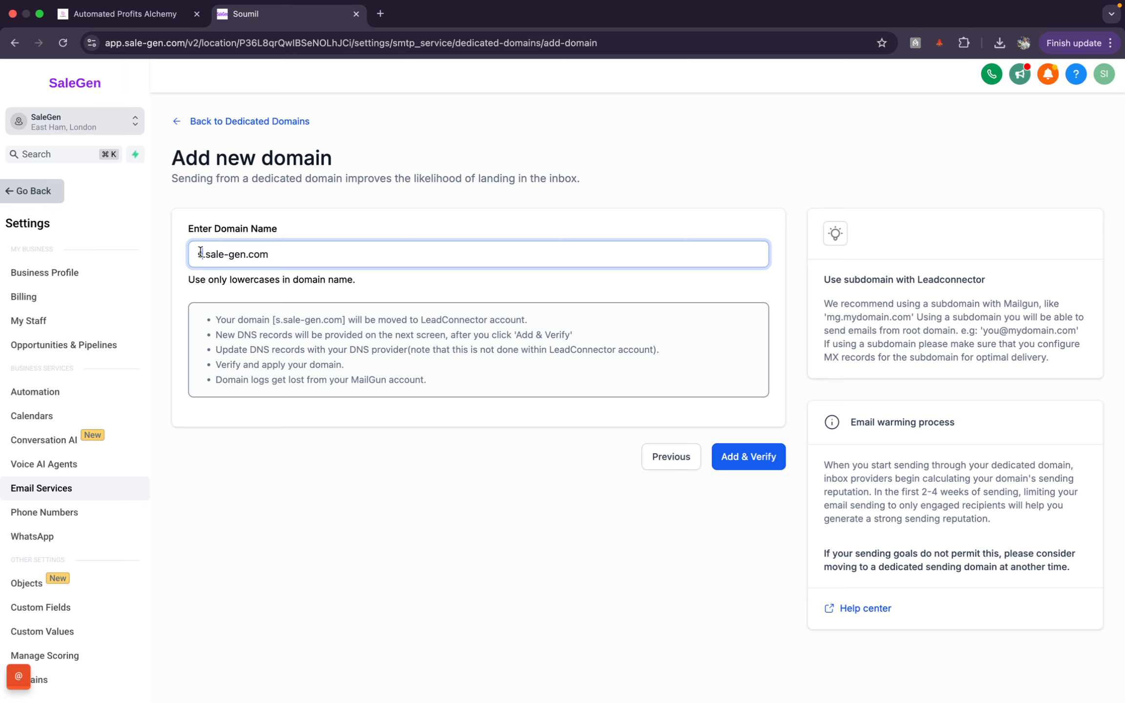
key(BackSpace)
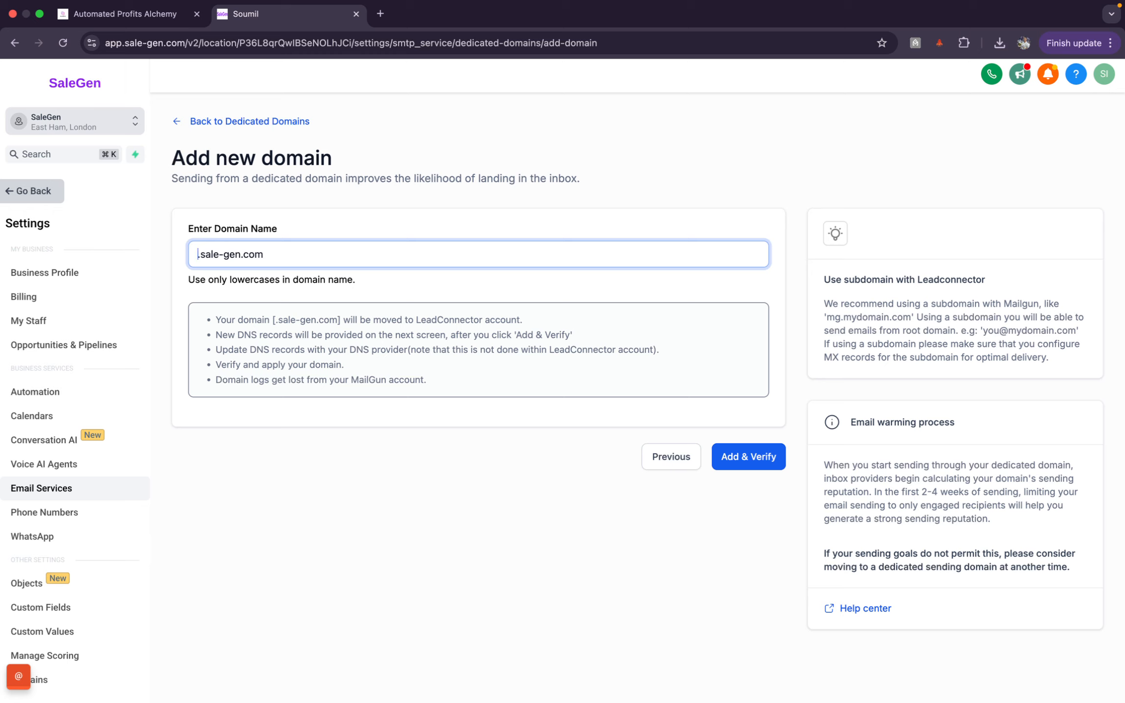
text(x)
key(BackSpace)
text(c)
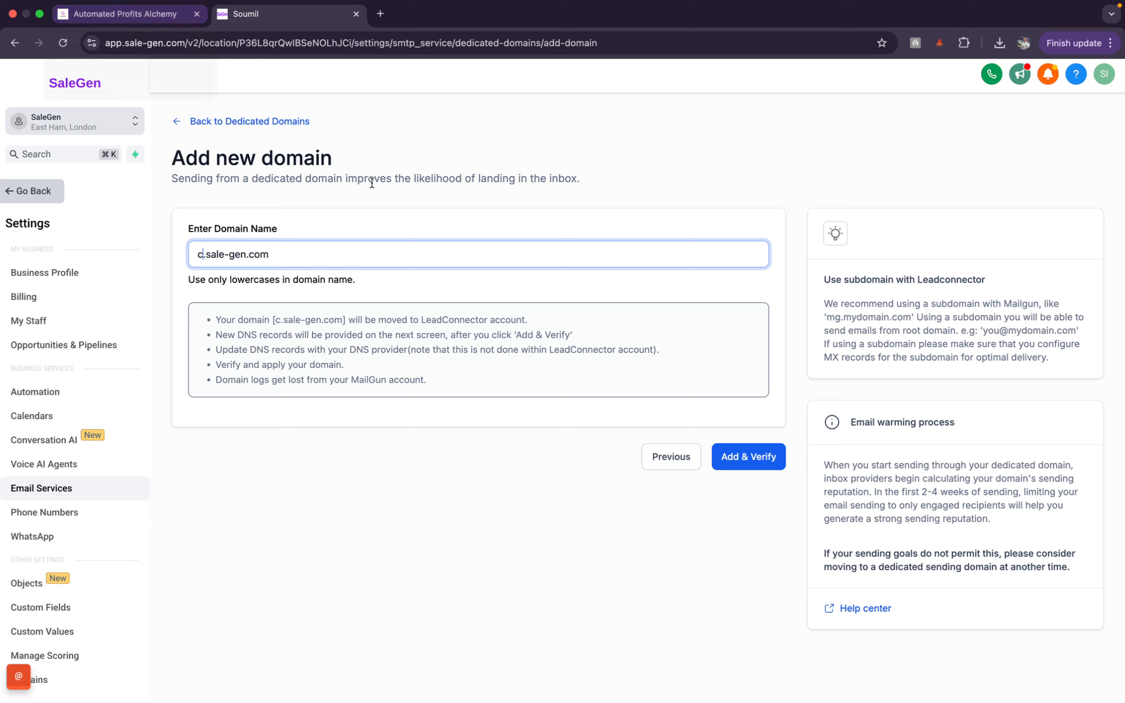
click(124, 14)
scroll(576, 355, down, 5)
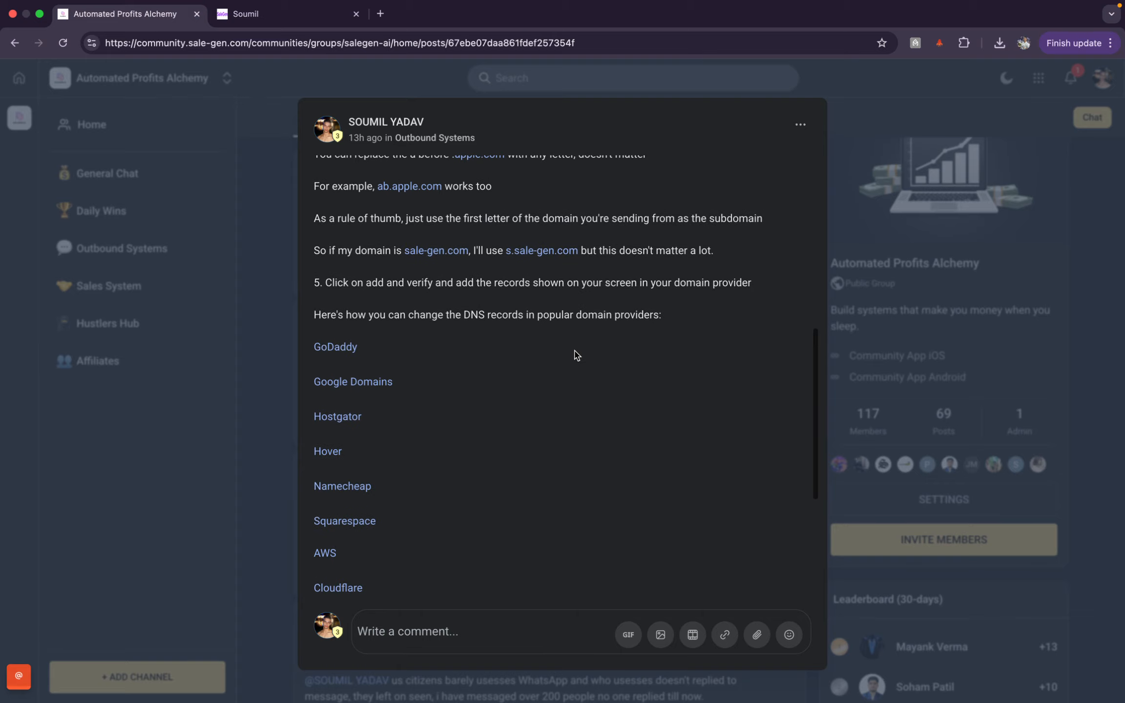
click(277, 18)
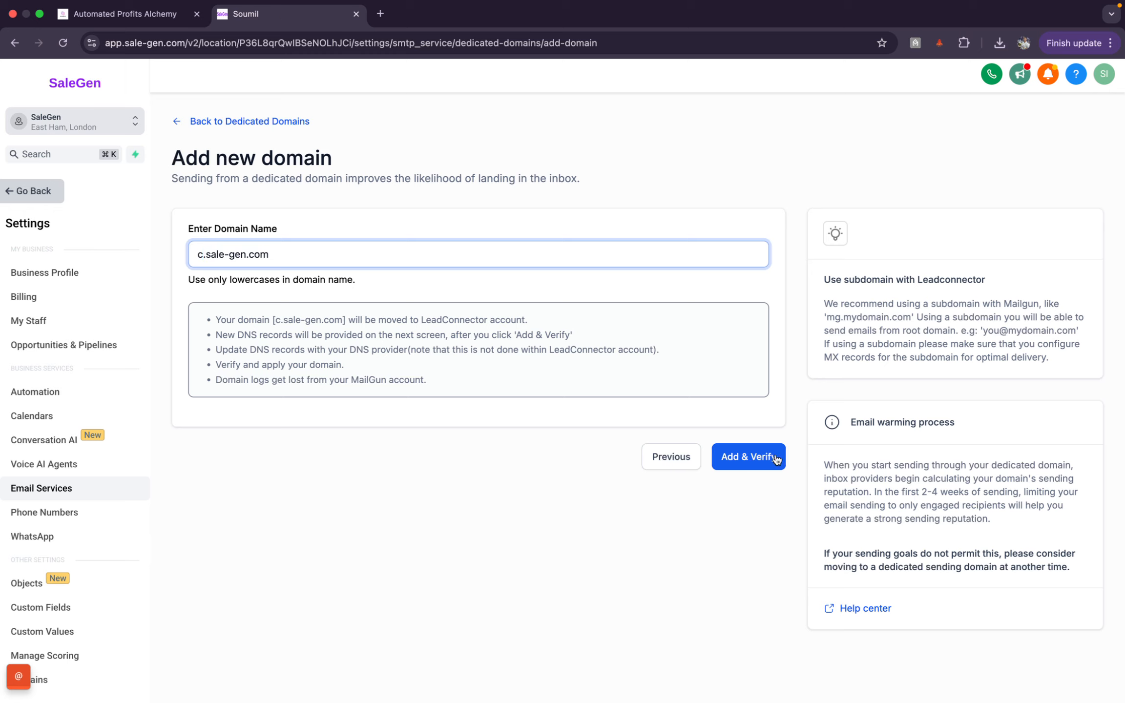
Step: Submit c.sale-gen.com with Add & Verify and Continue, checking step 5 in the guide
click(748, 465)
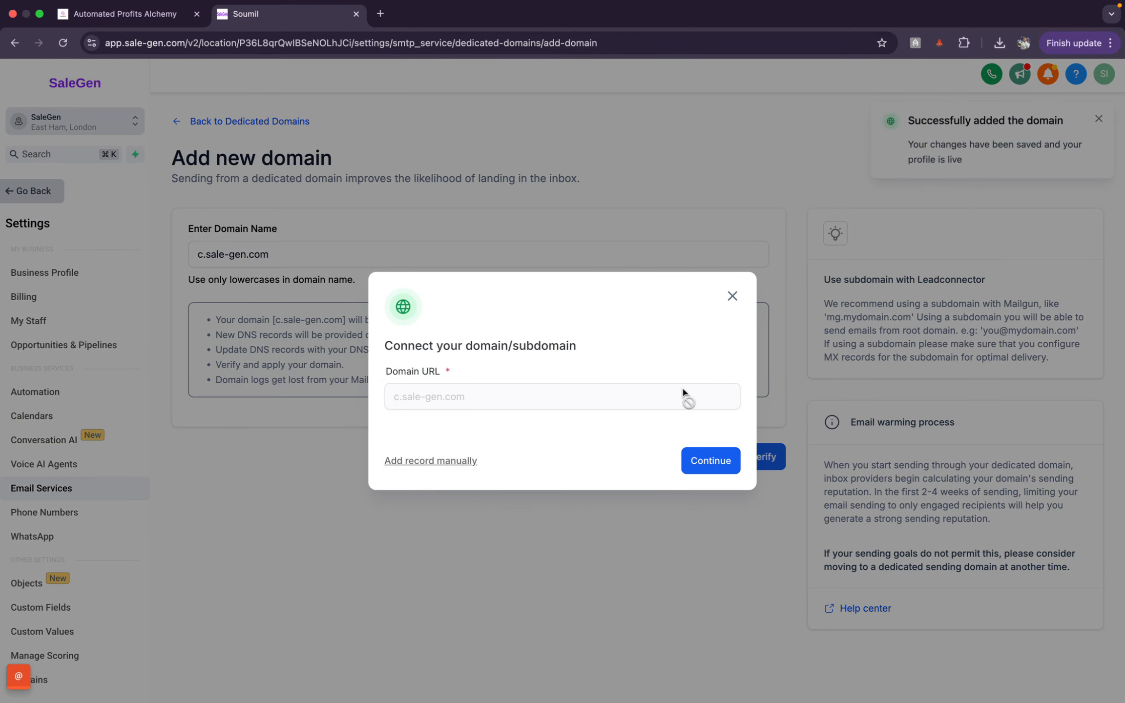
click(718, 462)
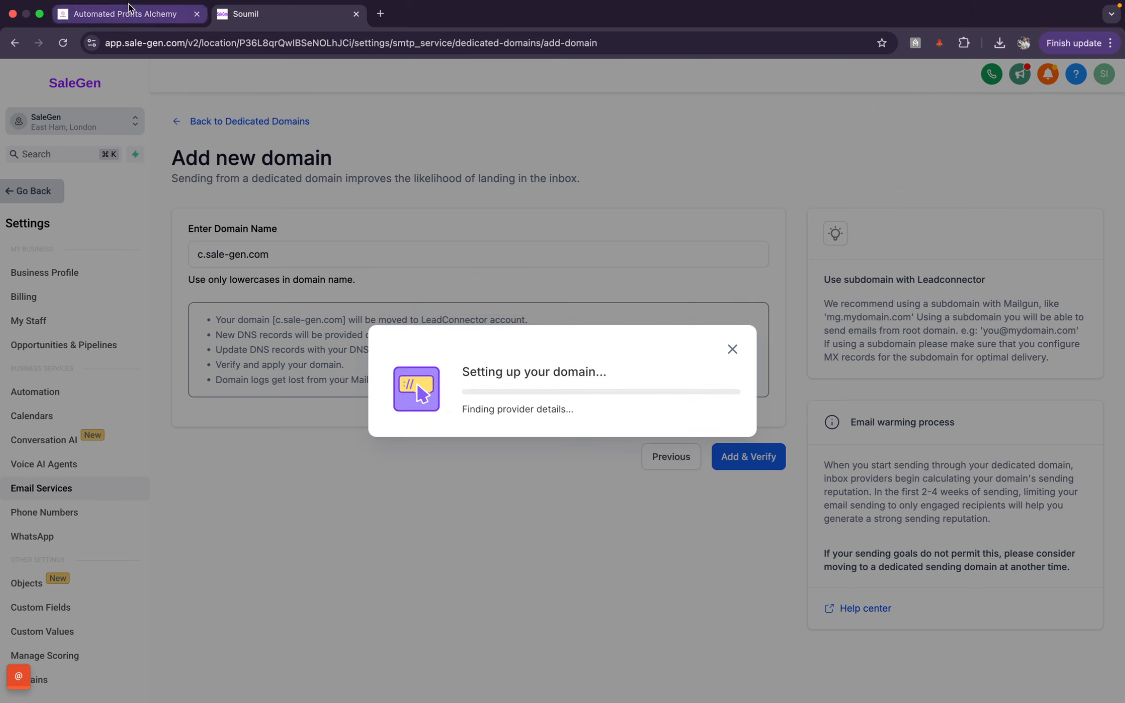
click(128, 13)
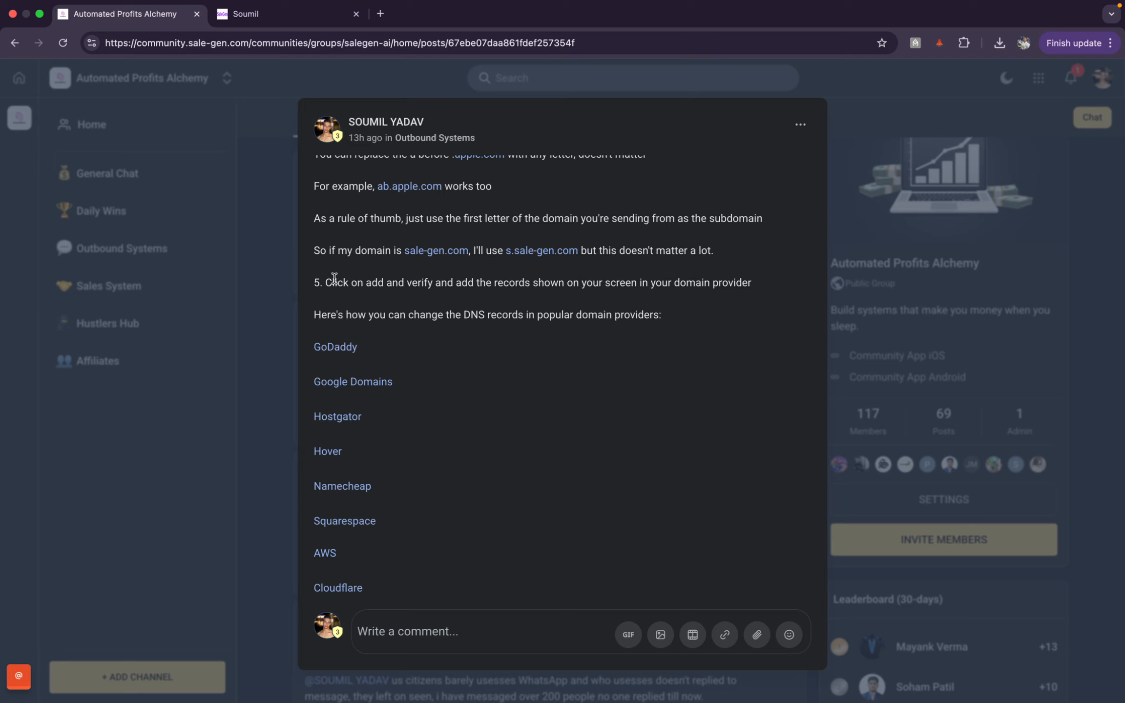
drag(332, 281, 416, 282)
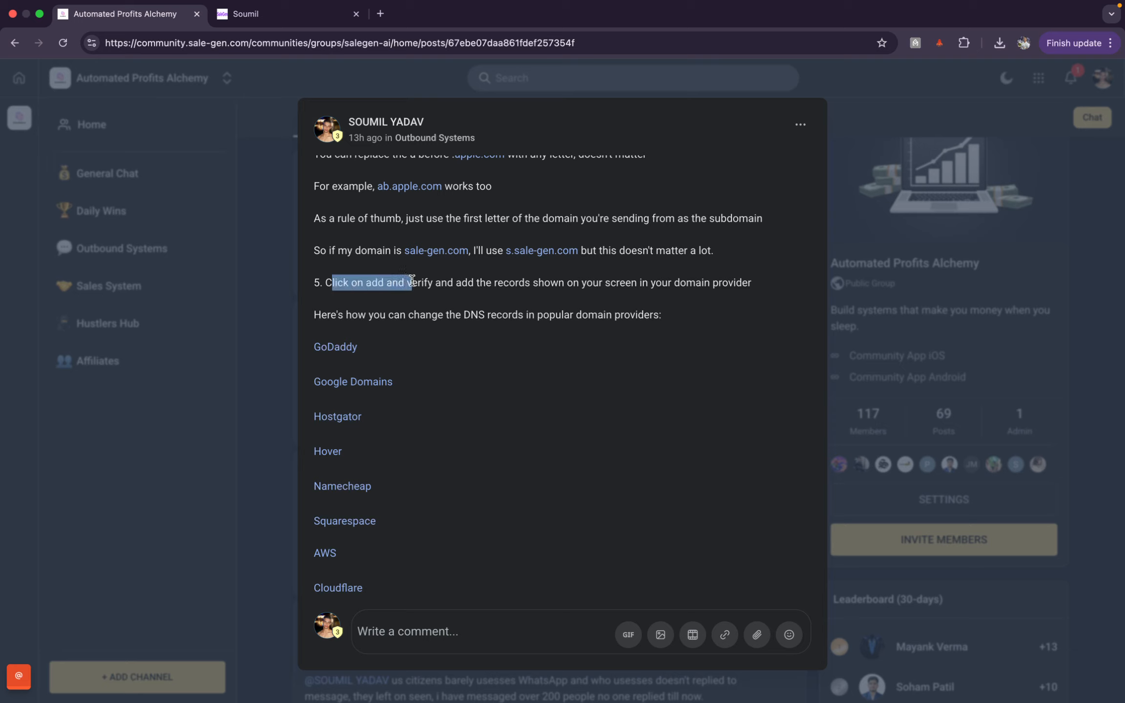
click(436, 285)
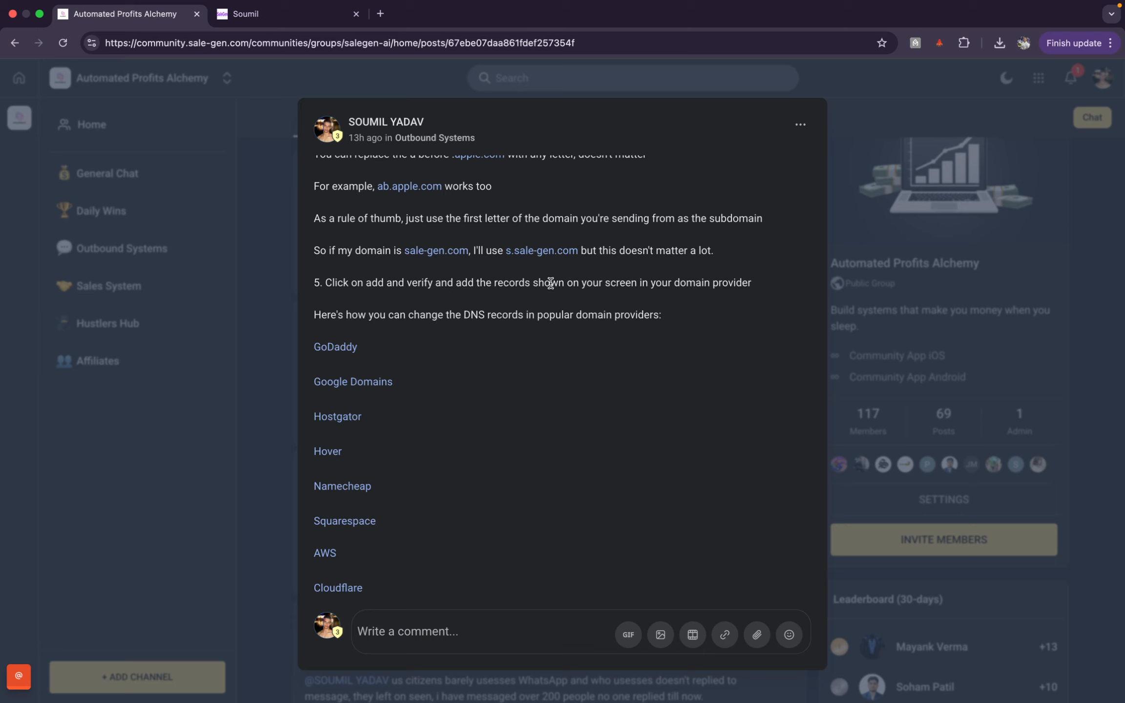
click(302, 14)
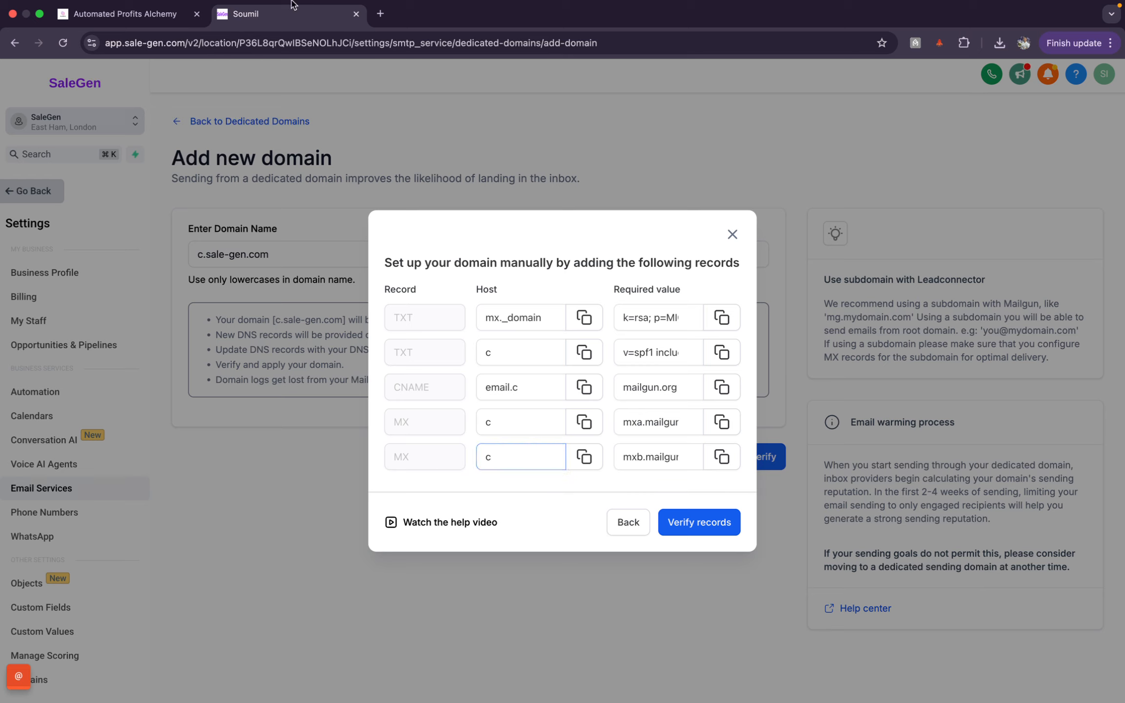
Step: Read the guide's note on authorising SaleGen automatically, then view SaleGen's DNS records dialog
click(152, 16)
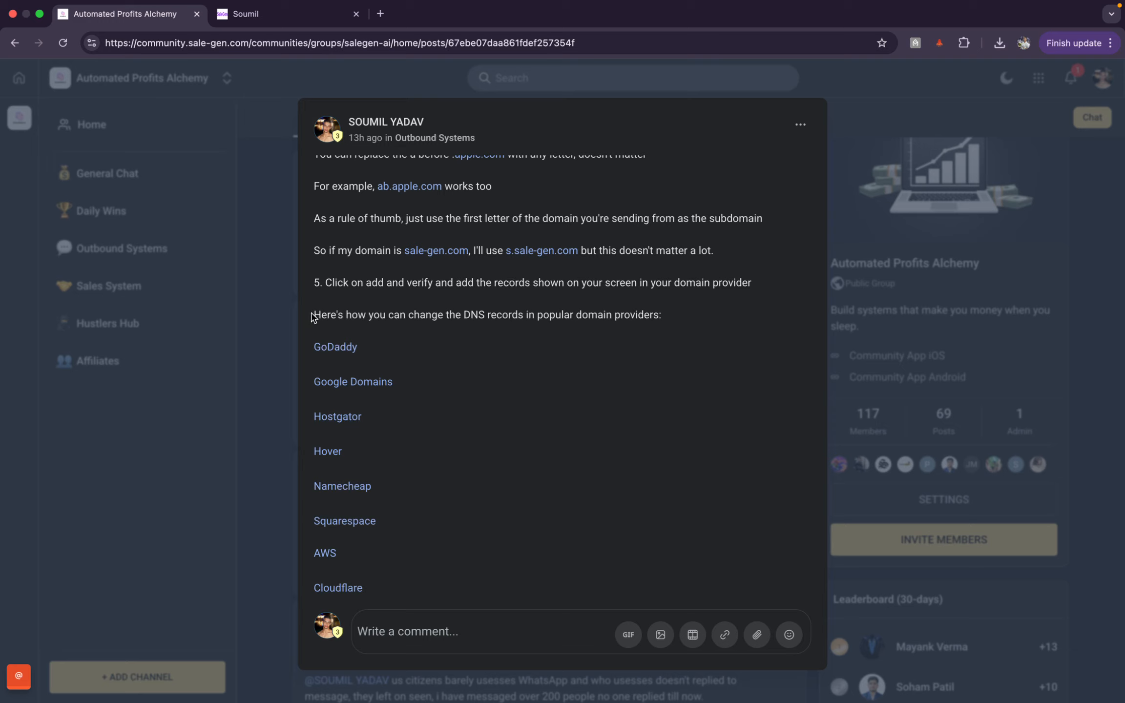
scroll(591, 386, down, 5)
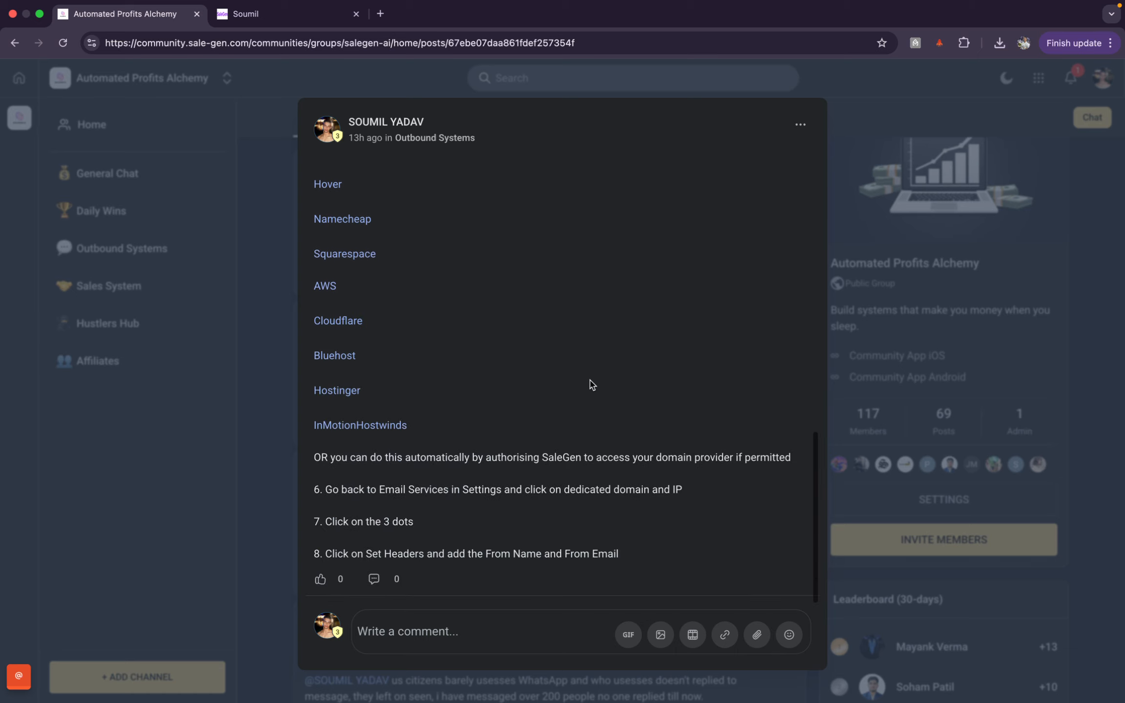
drag(495, 450, 811, 459)
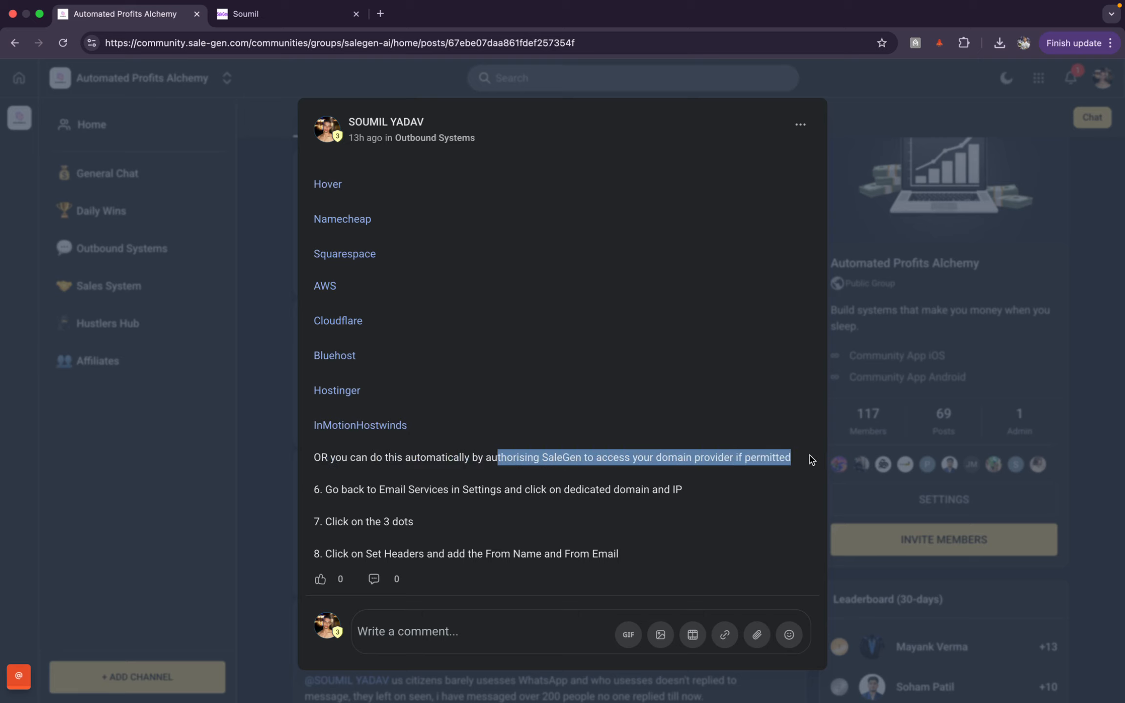
click(810, 459)
click(327, 22)
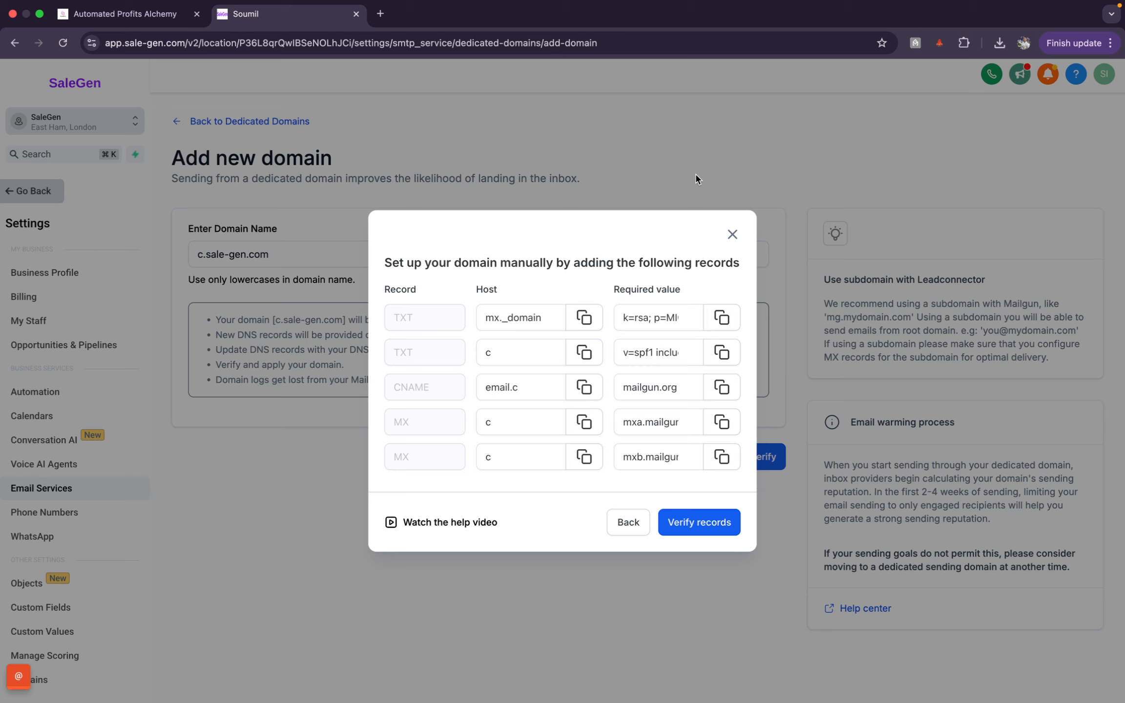
Step: Check the CNAME's mailgun.org value, then scroll the guide to the DNS provider links
click(168, 20)
scroll(493, 306, up, 5)
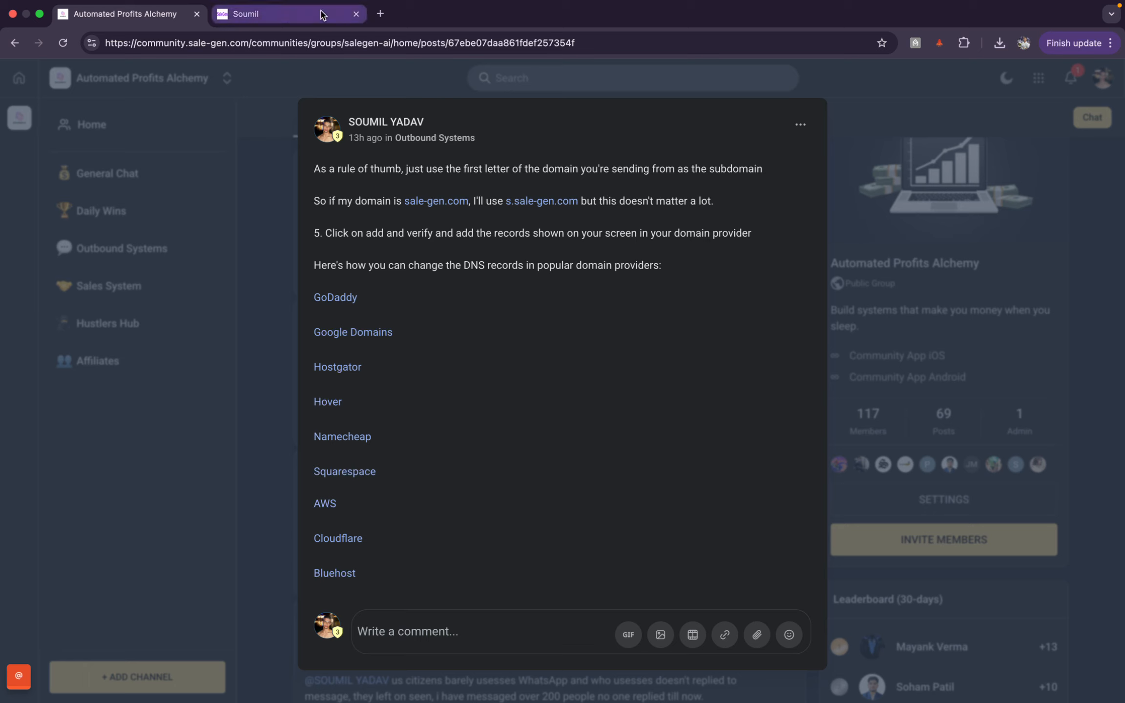
click(283, 13)
click(633, 381)
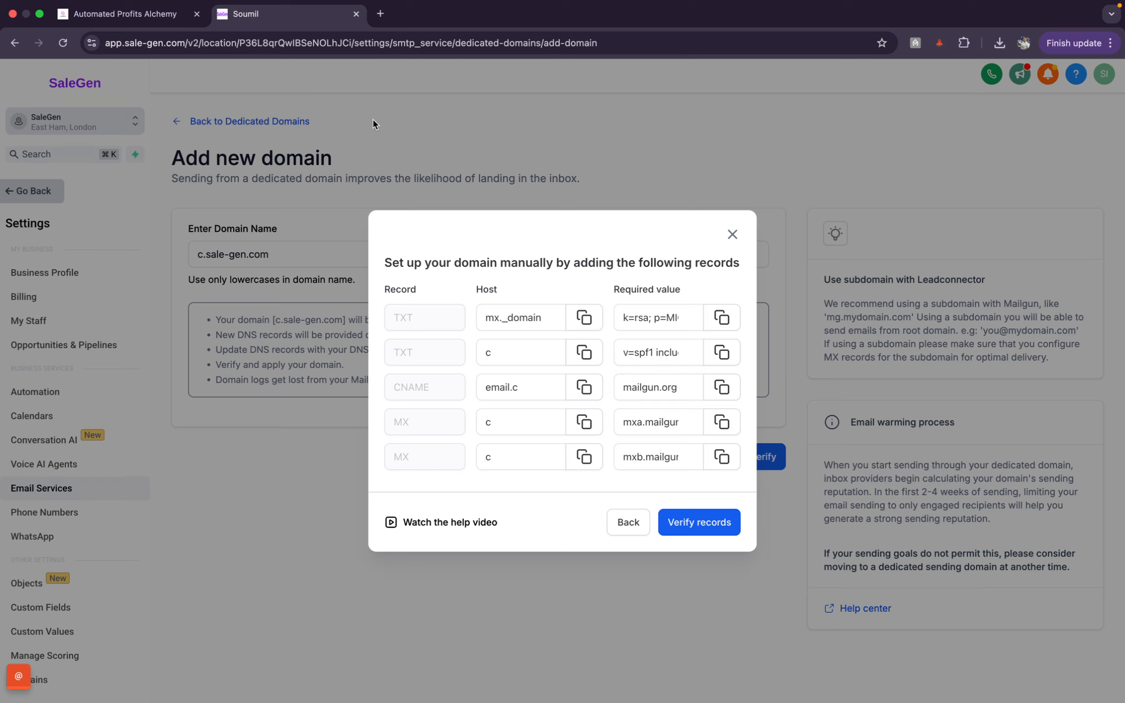
click(133, 27)
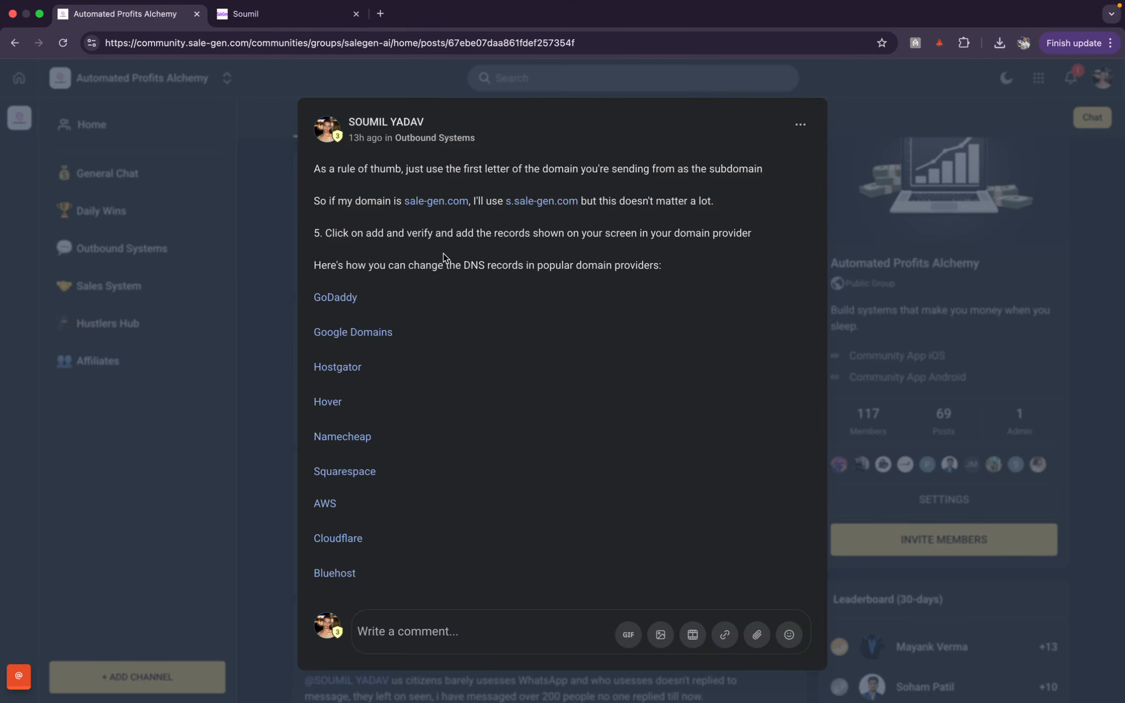
scroll(444, 254, down, 4)
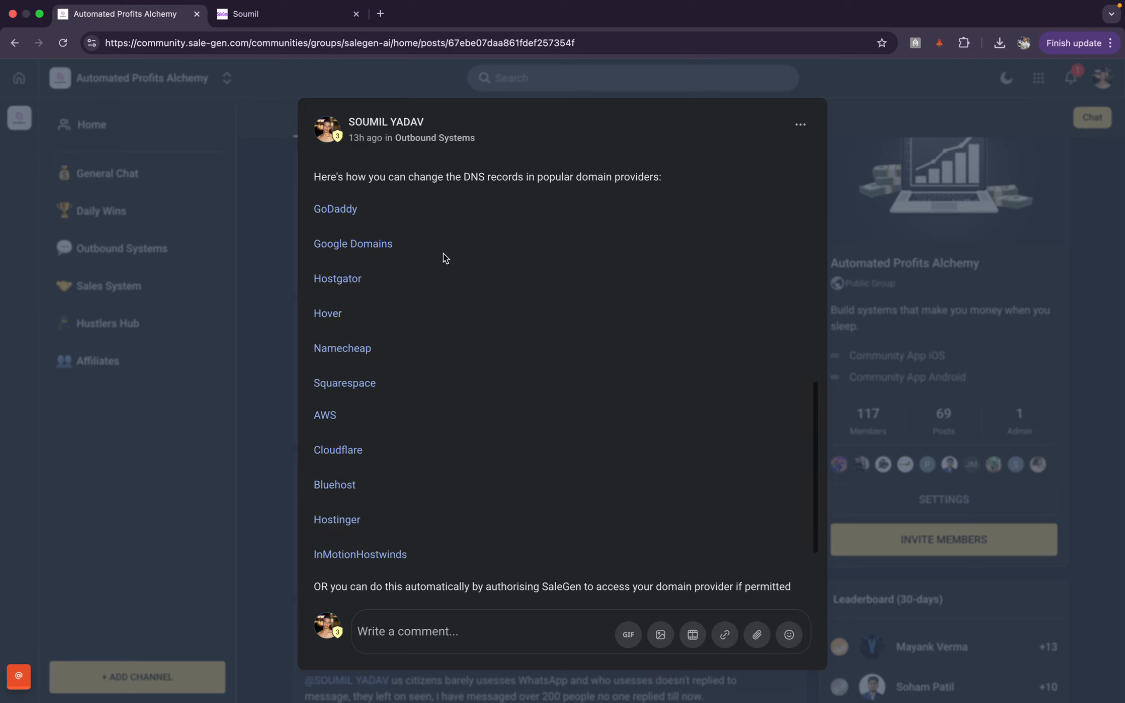
click(339, 218)
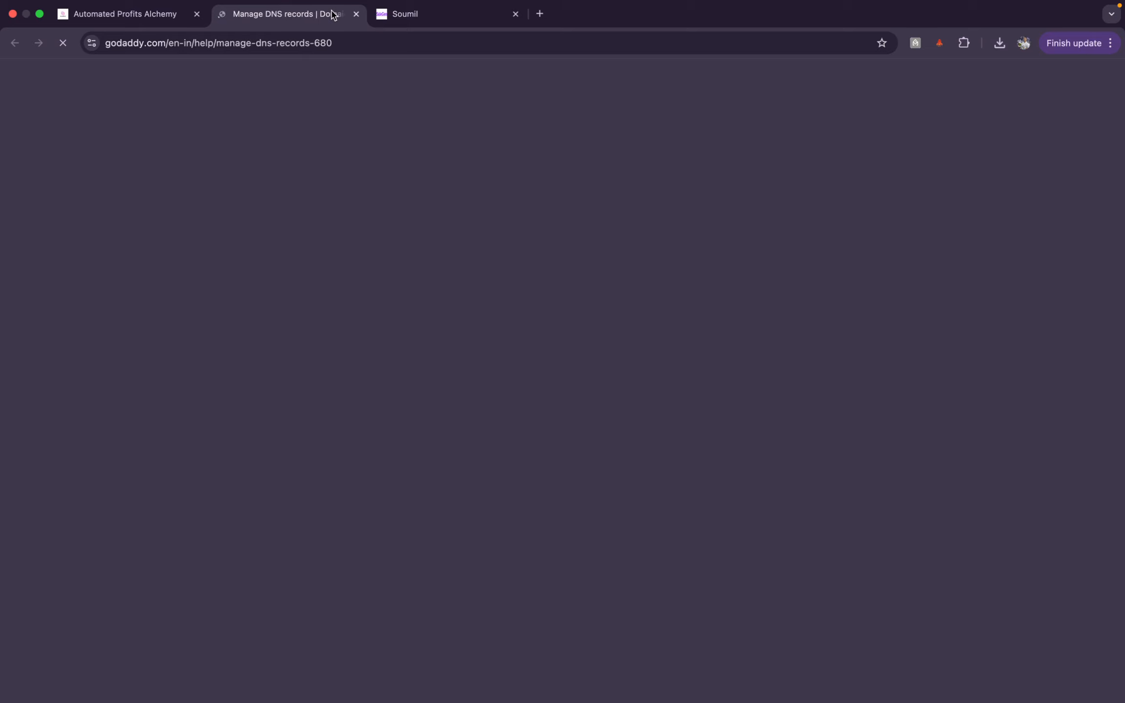
scroll(375, 455, down, 10)
scroll(376, 455, up, 4)
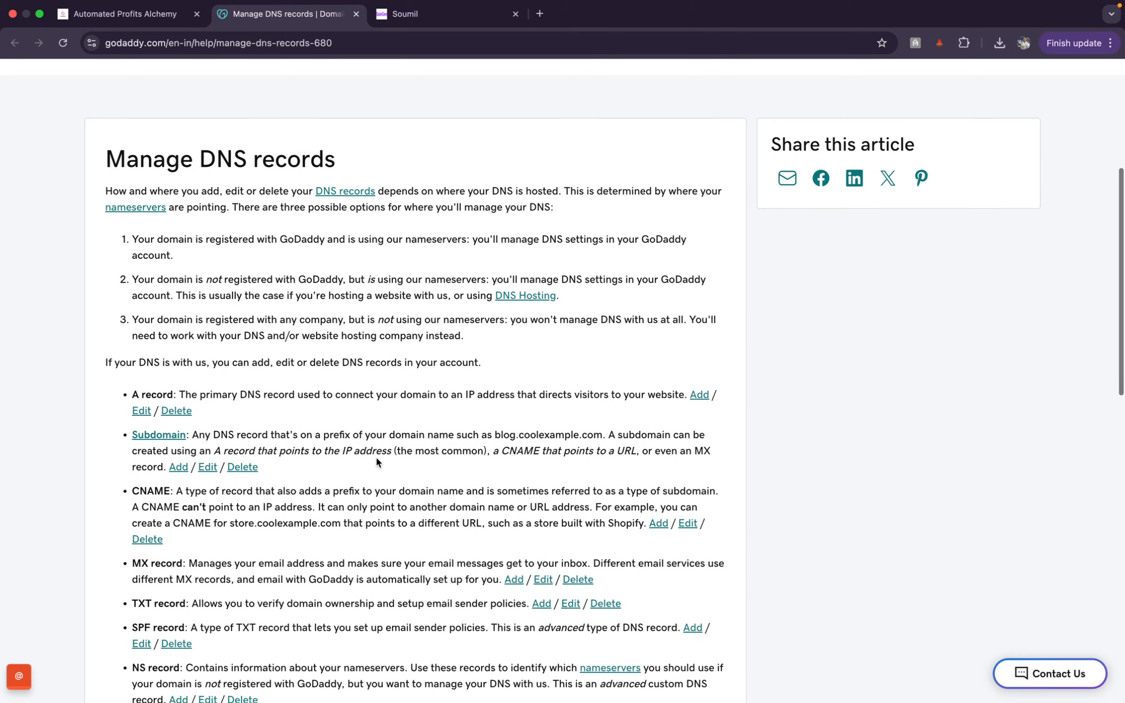
scroll(375, 459, down, 9)
scroll(375, 459, down, 5)
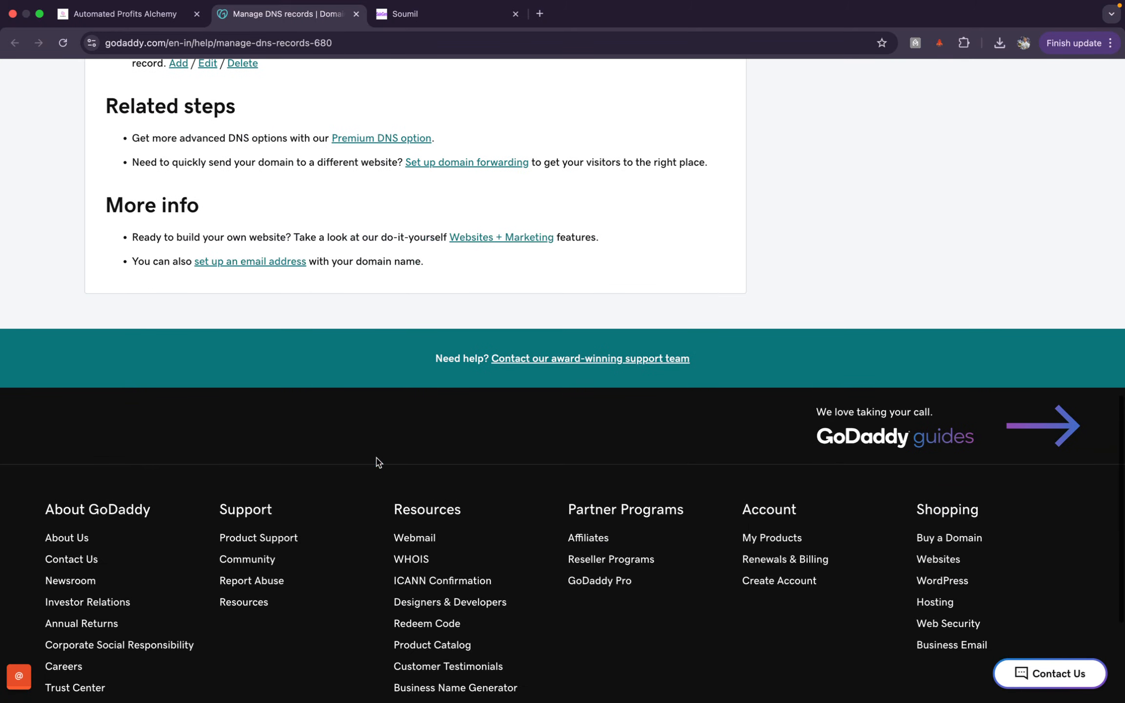
click(356, 13)
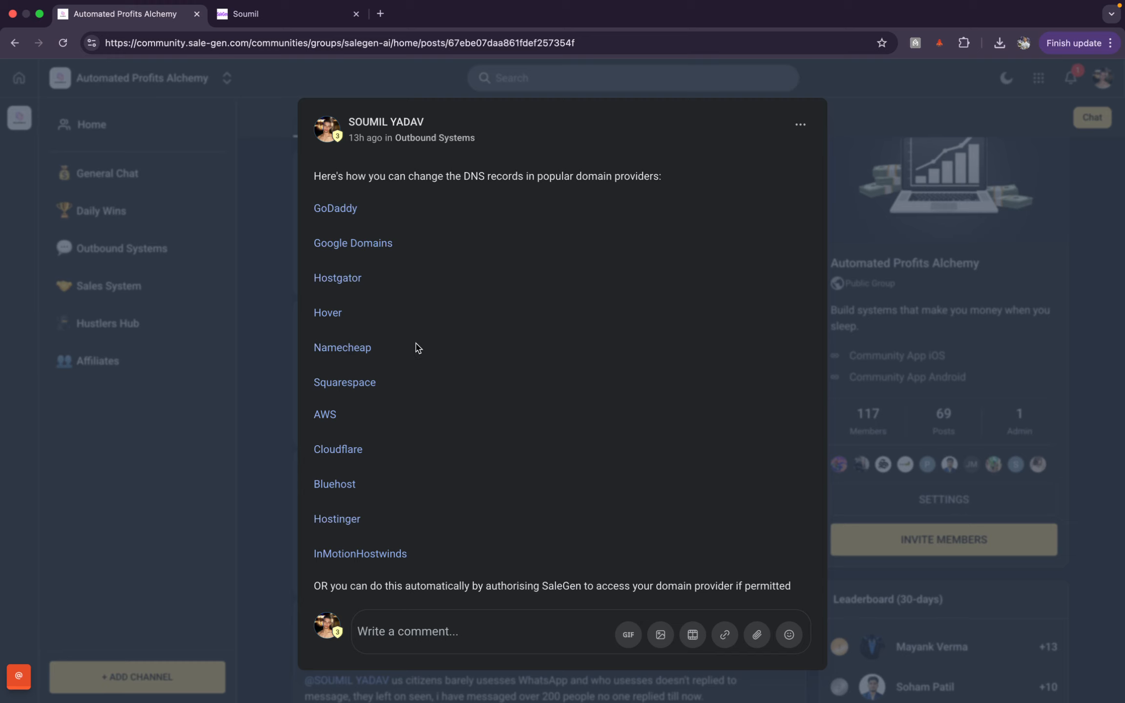
scroll(417, 347, down, 3)
scroll(418, 347, up, 8)
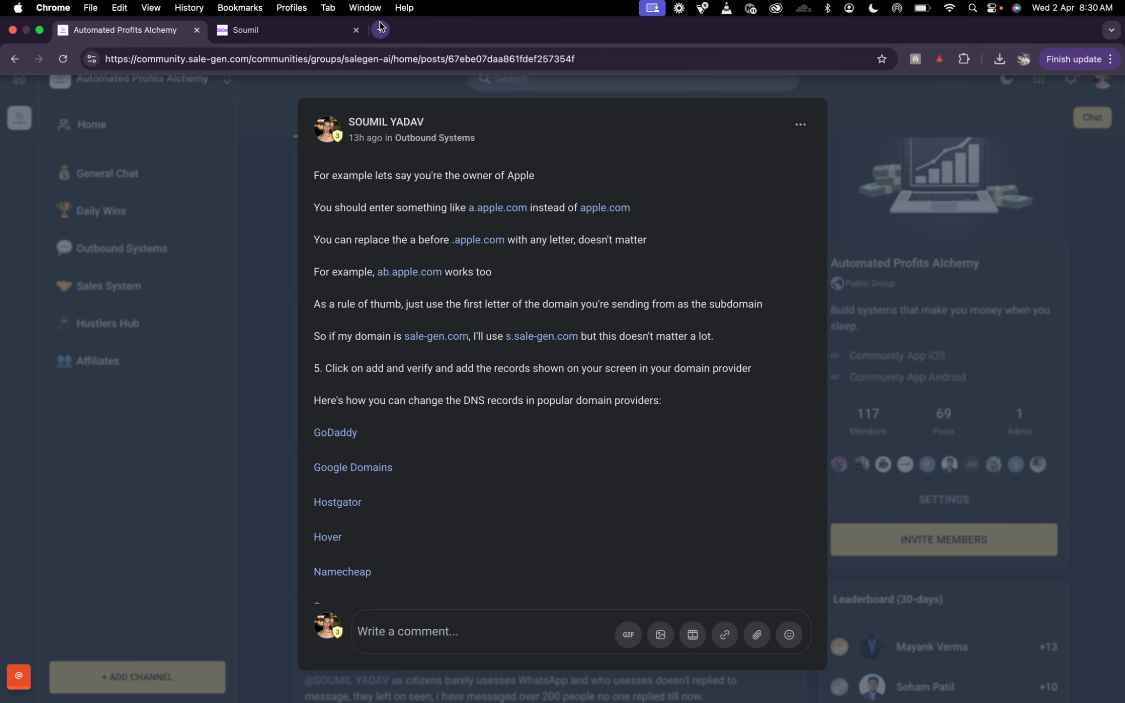
Step: Log in to Hostinger in a new tab and reach sale-gen.com's DNS / Nameservers page
click(381, 28)
text(ho)
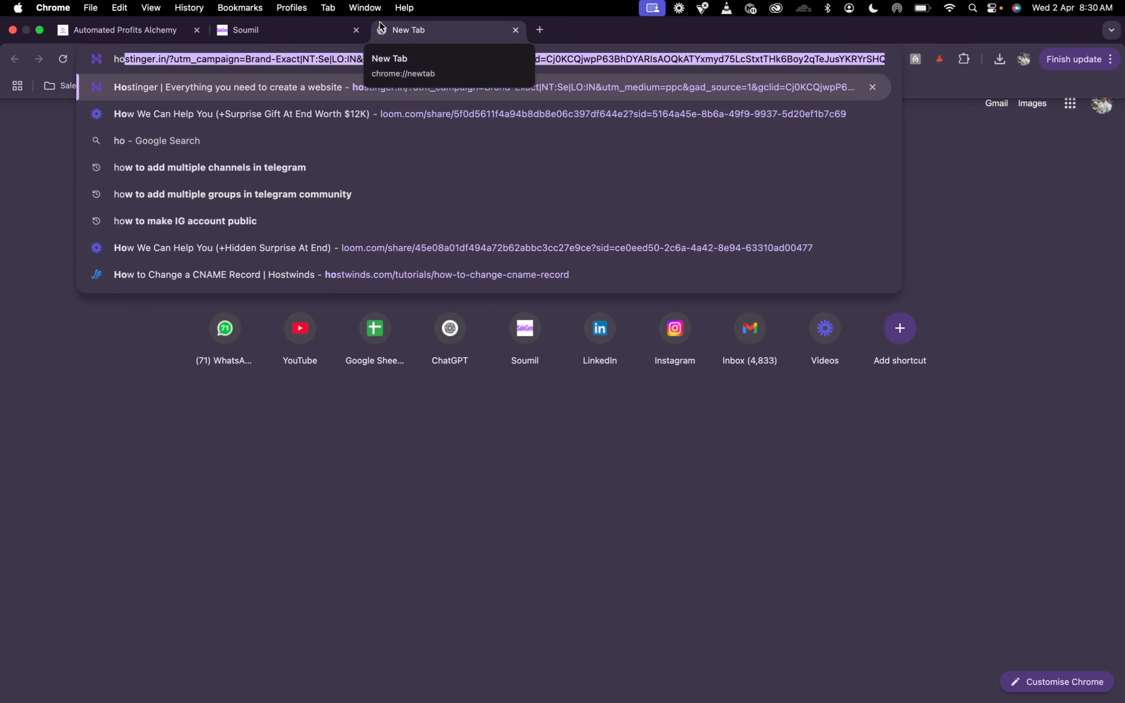
key(Return)
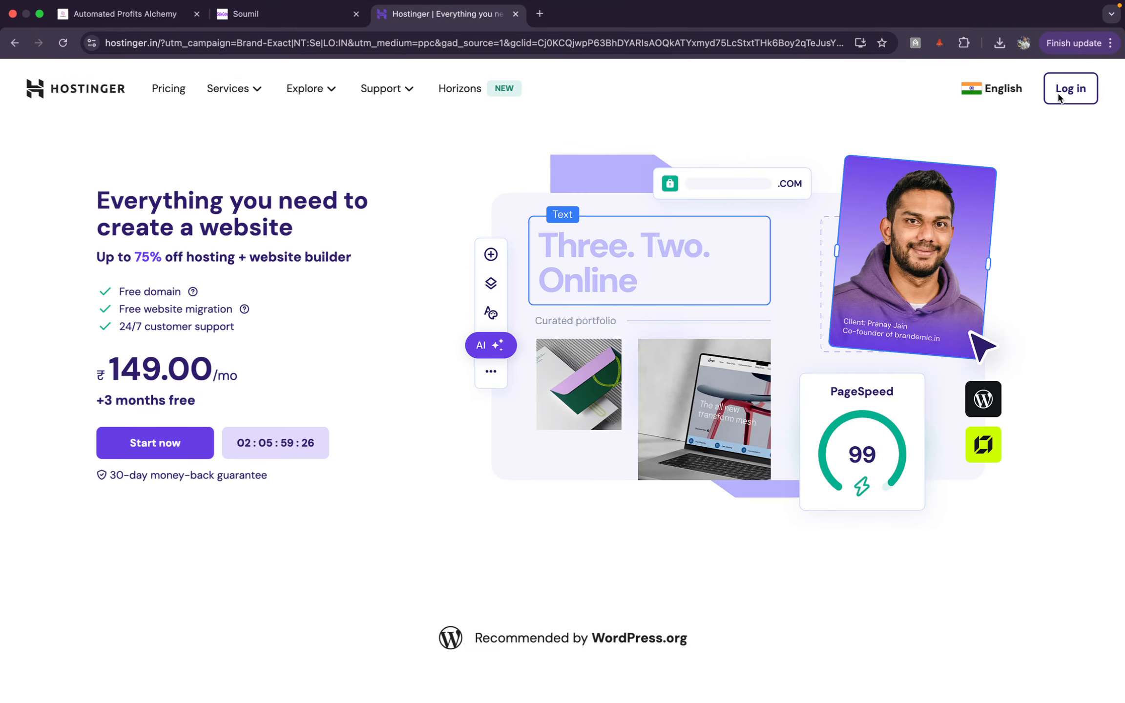
click(1060, 98)
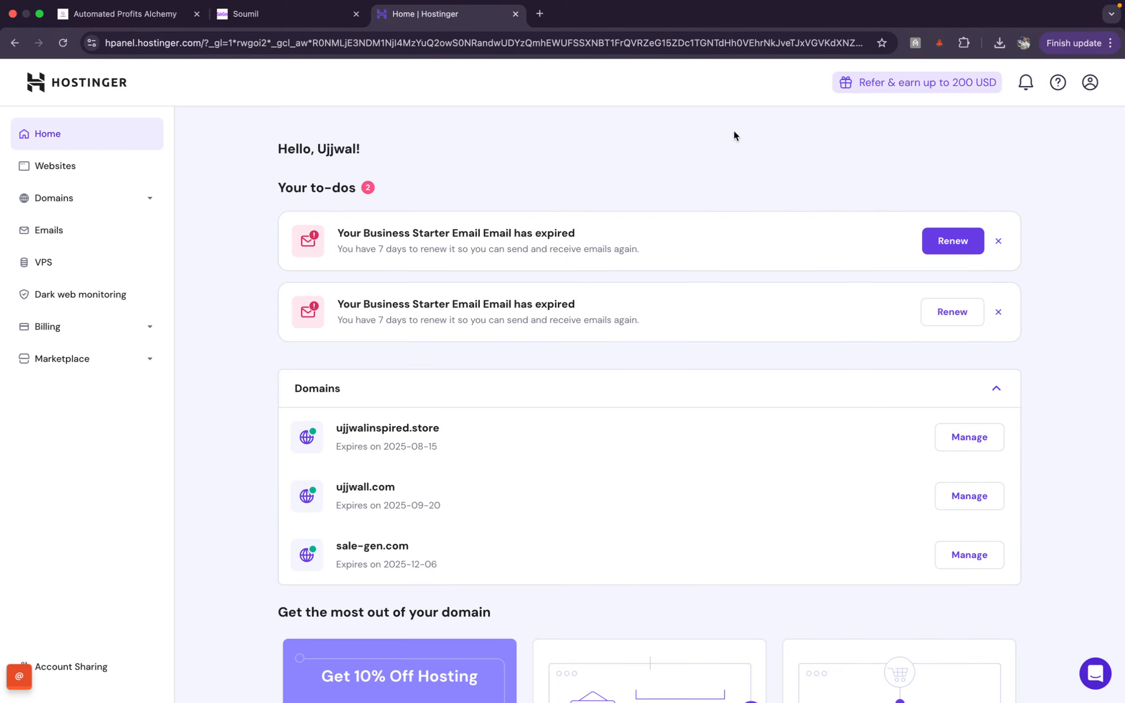
click(150, 199)
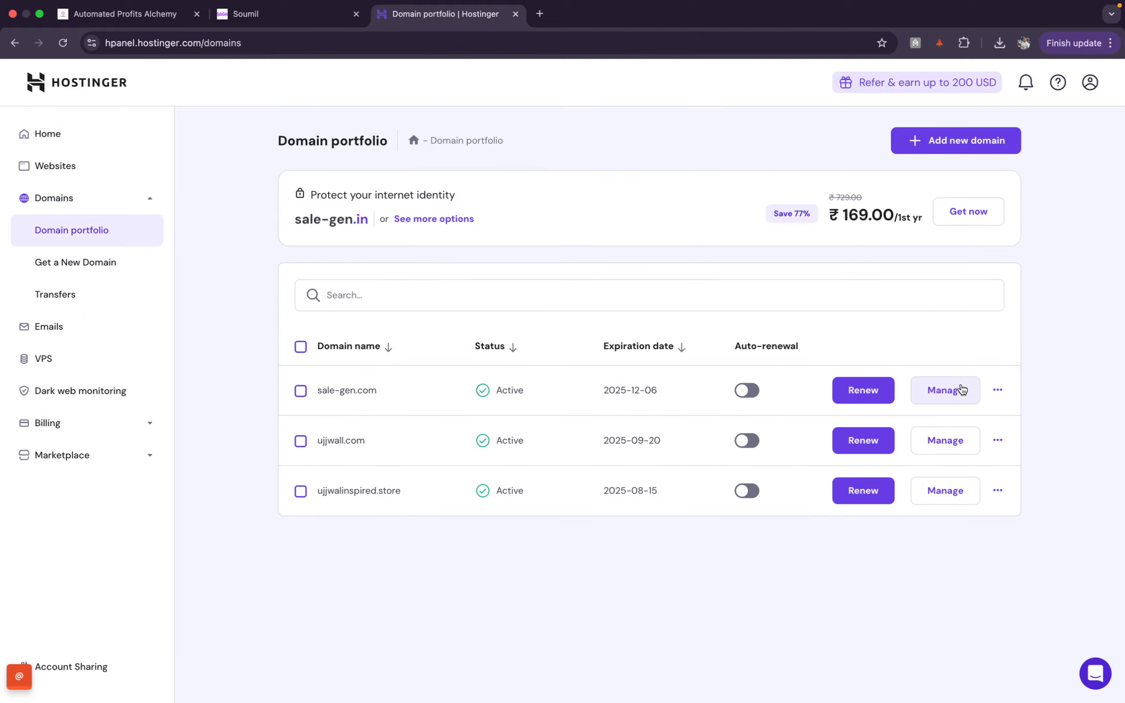
click(960, 389)
click(128, 252)
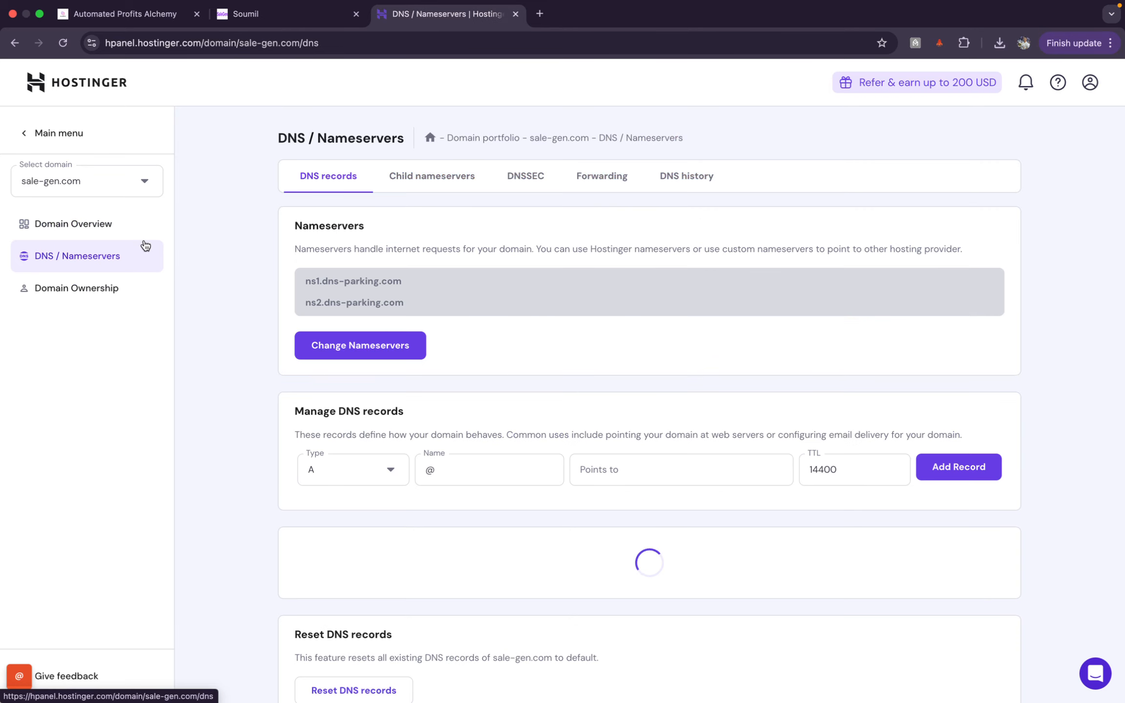
scroll(412, 407, down, 5)
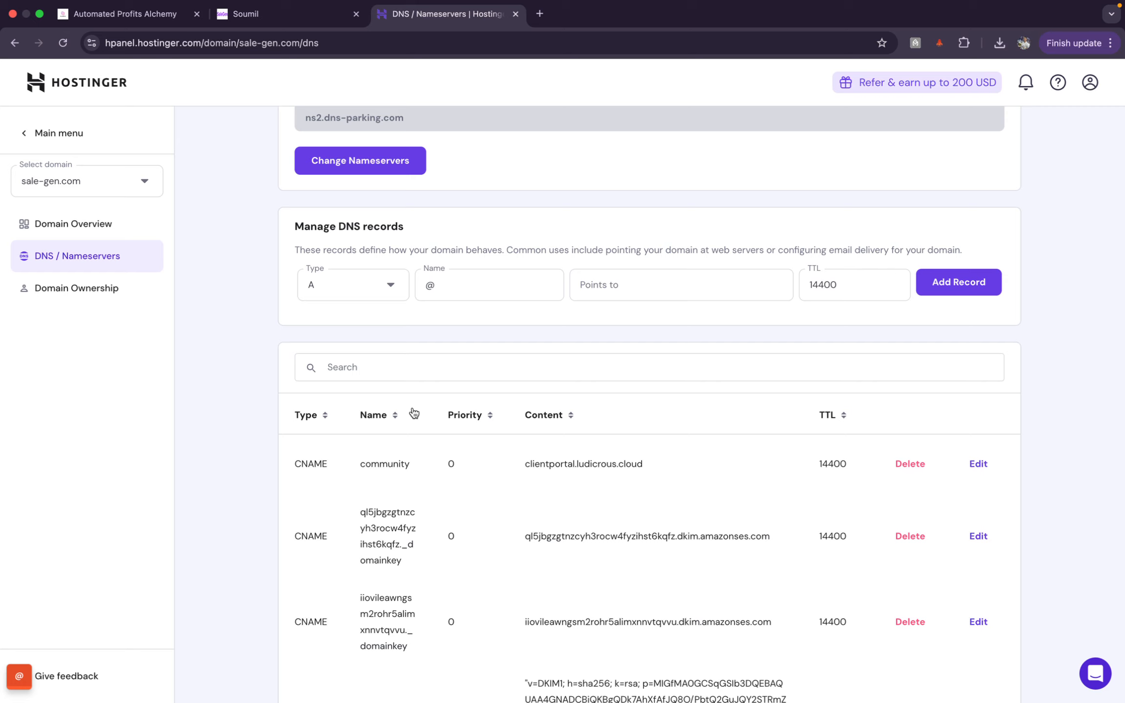
click(165, 27)
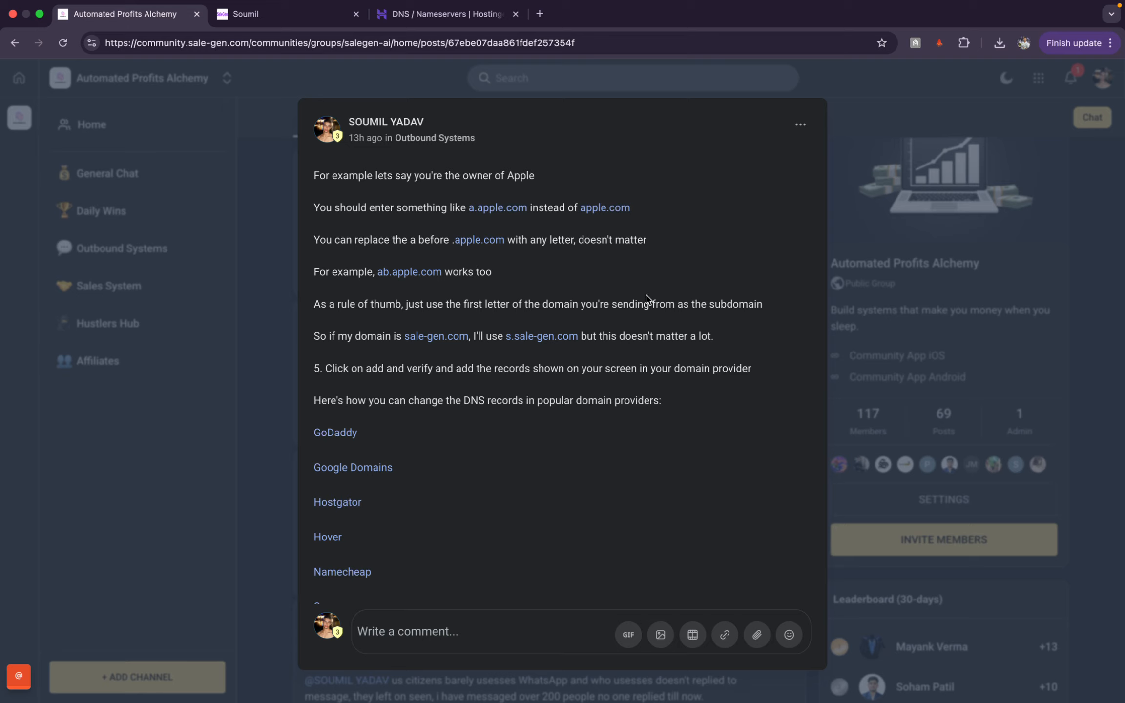
Step: Scroll the guide to step 6, then bring up SaleGen's DNS records dialog for c.sale-gen.com
scroll(644, 299, down, 5)
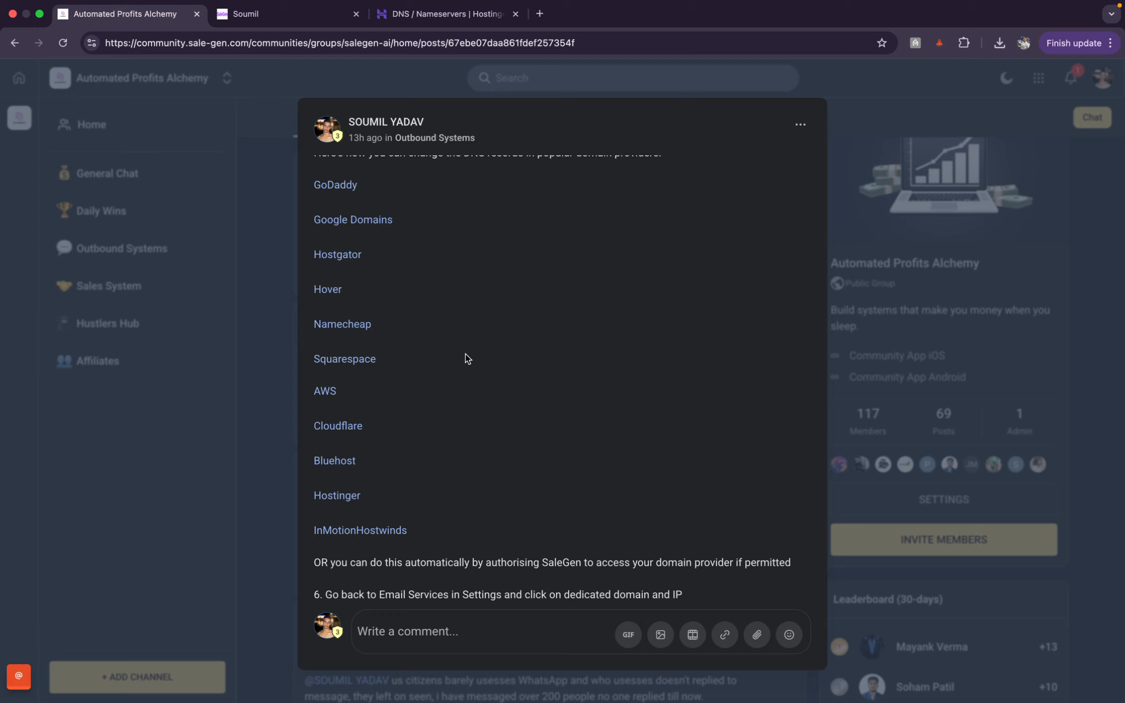
click(322, 12)
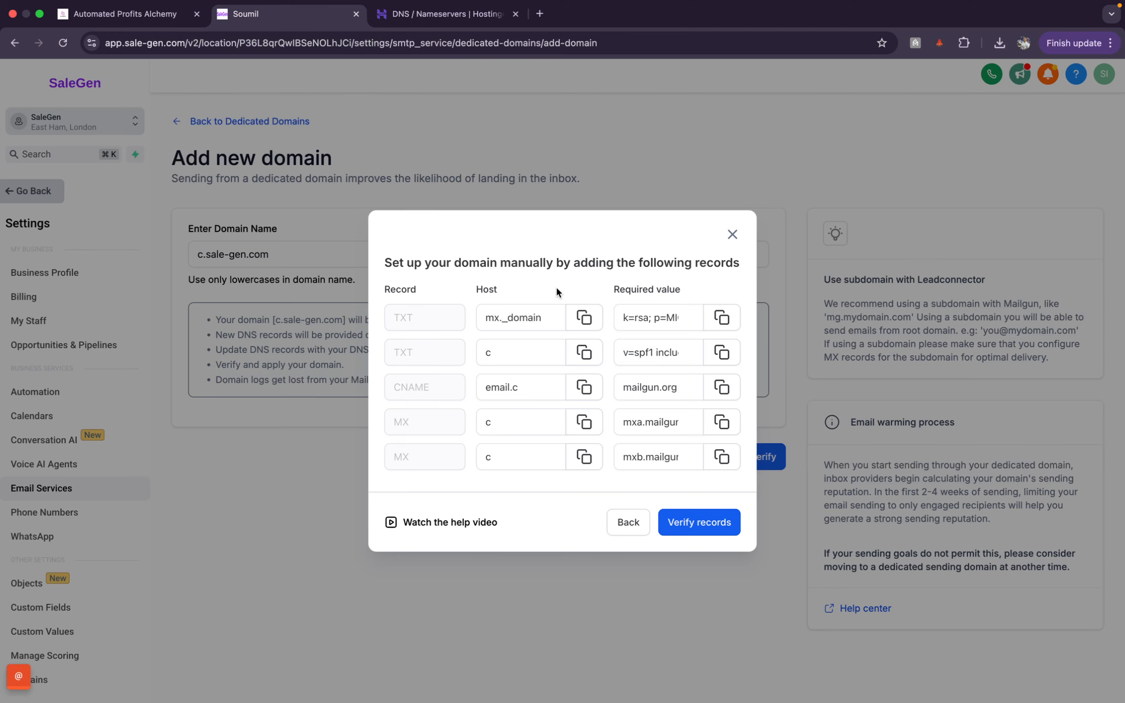
Step: Start a new TXT record on Hostinger's sale-gen.com DNS page and clear its default name
click(440, 14)
scroll(534, 278, down, 3)
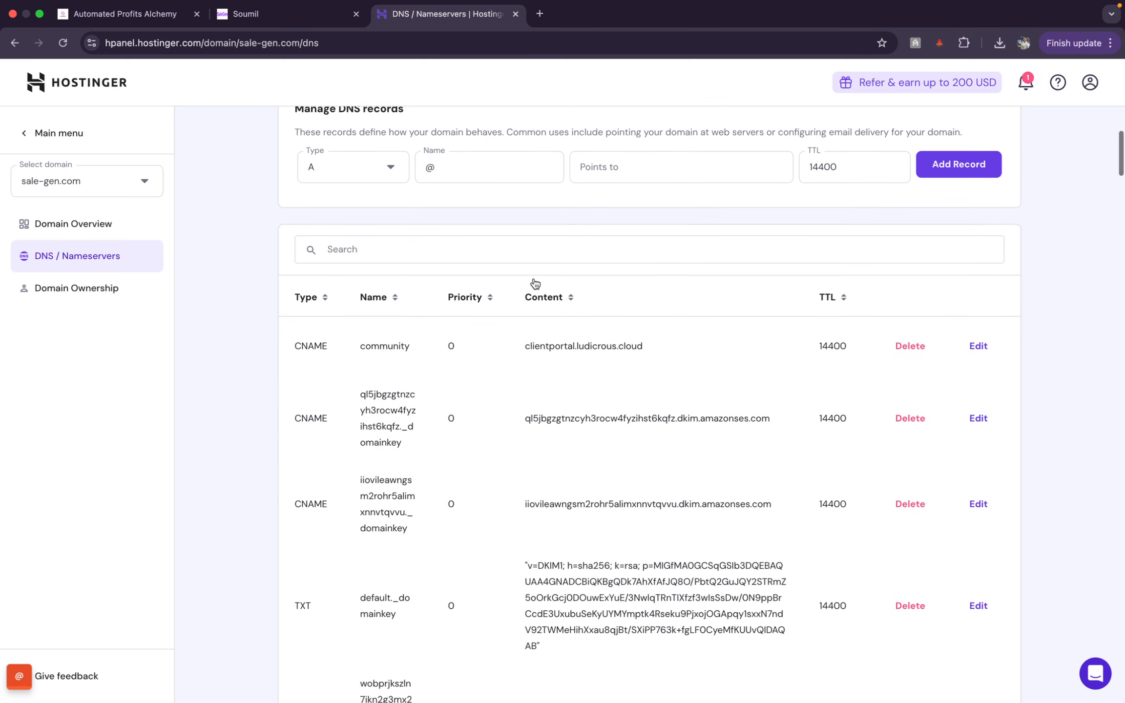
scroll(534, 283, up, 3)
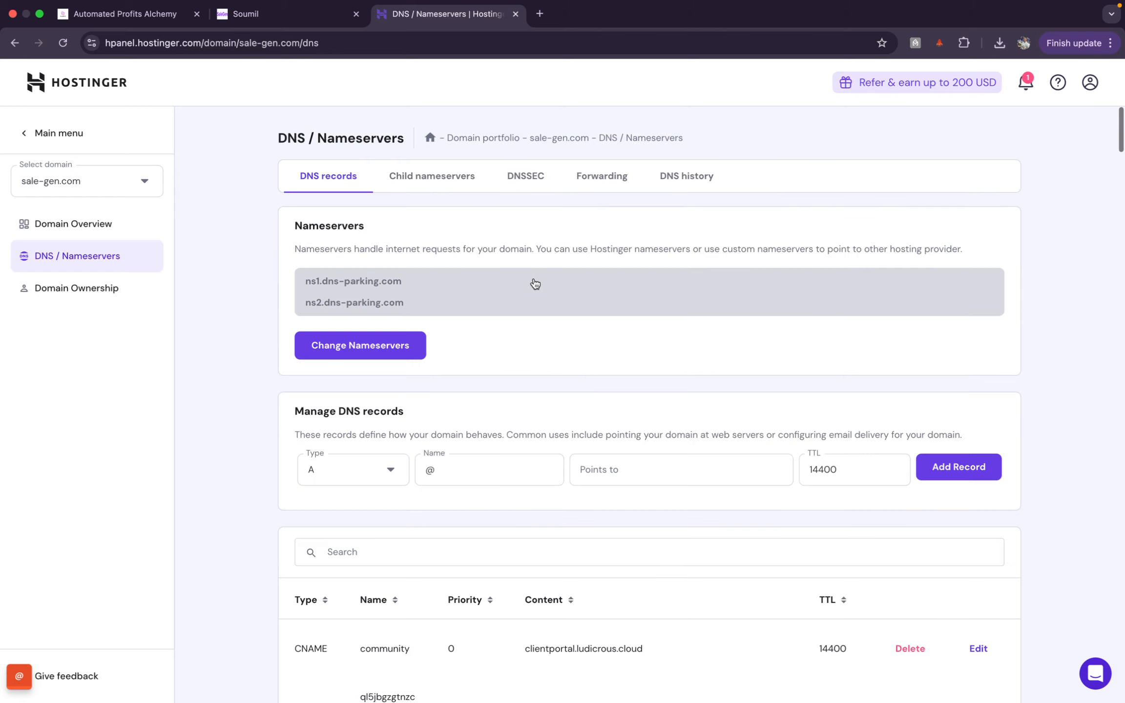
click(288, 14)
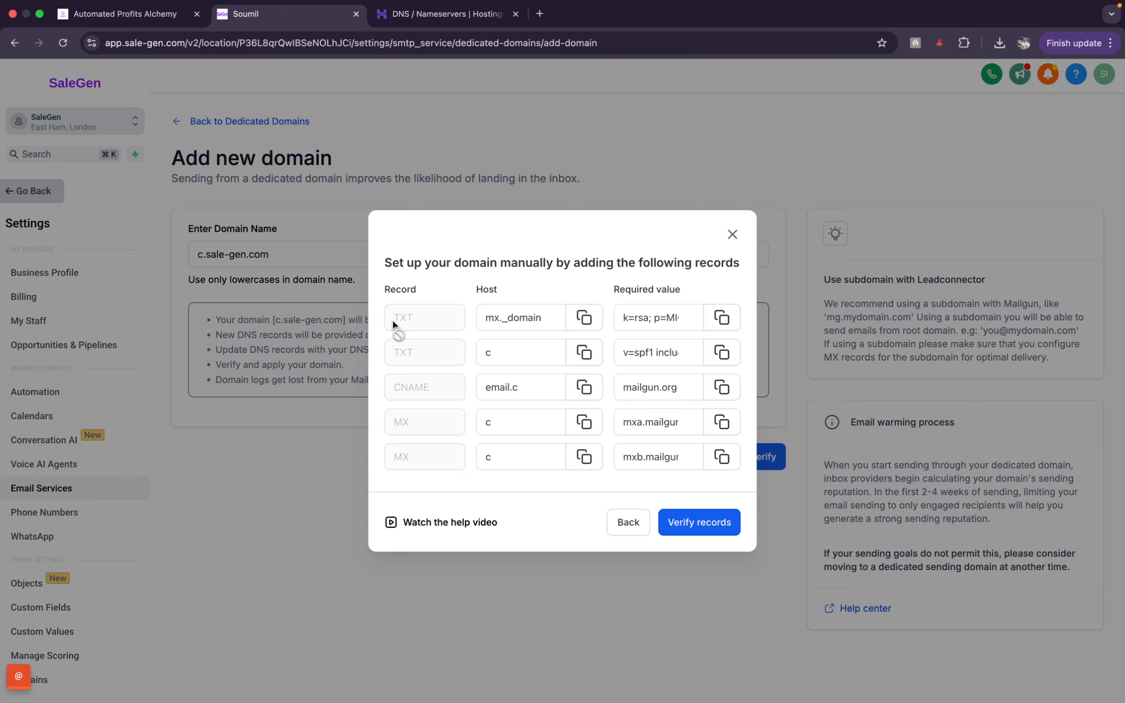
click(442, 22)
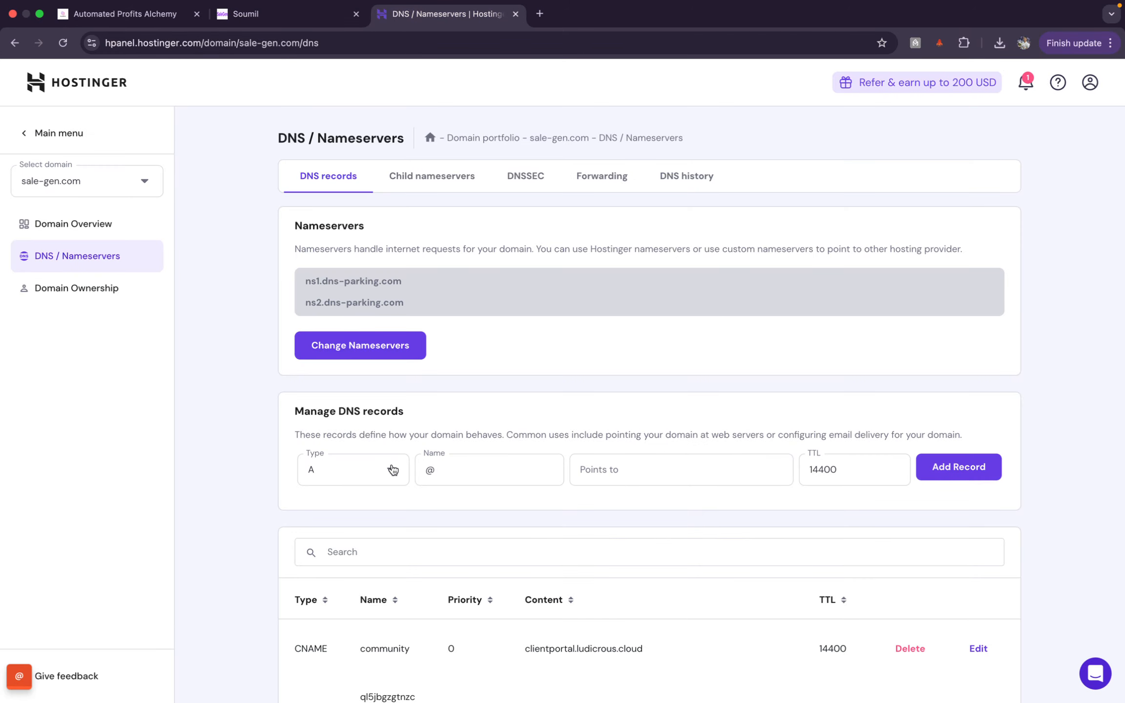
scroll(389, 468, down, 3)
click(397, 386)
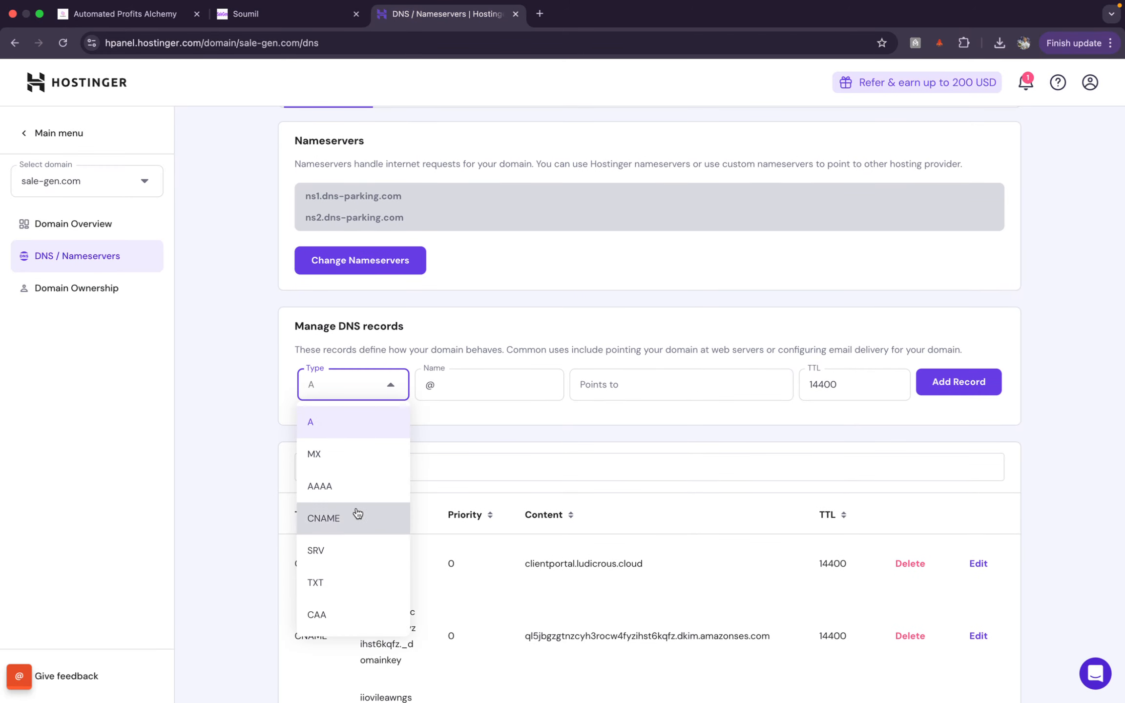
click(359, 576)
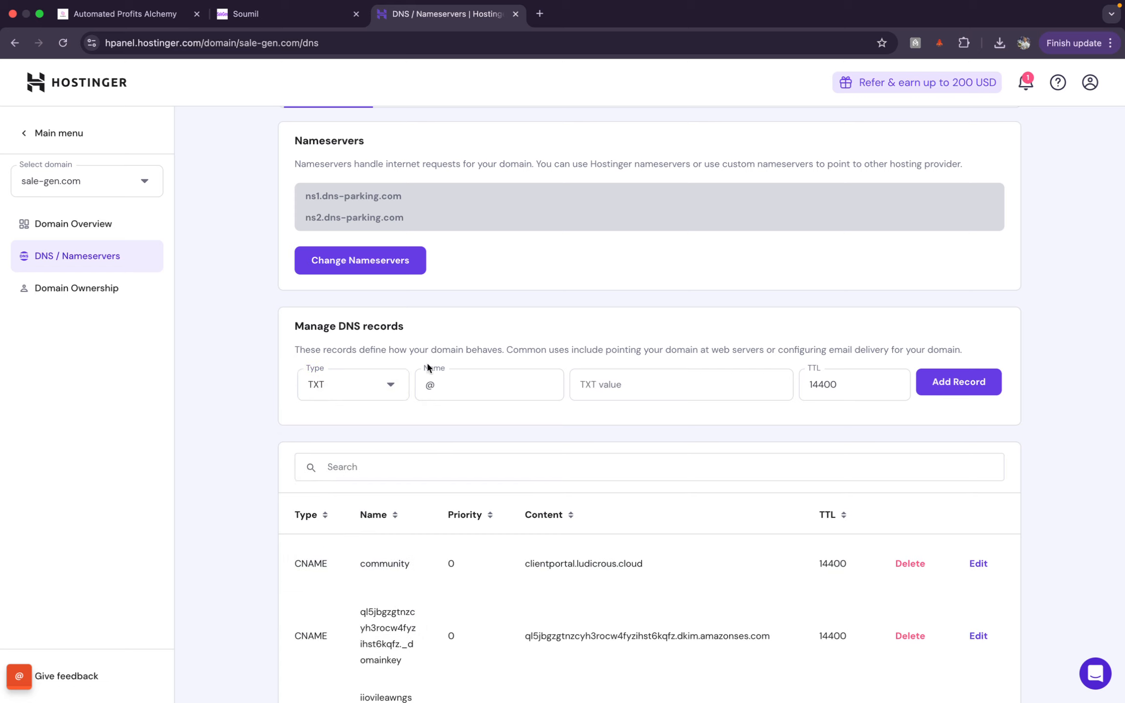
scroll(468, 336, down, 1)
click(478, 336)
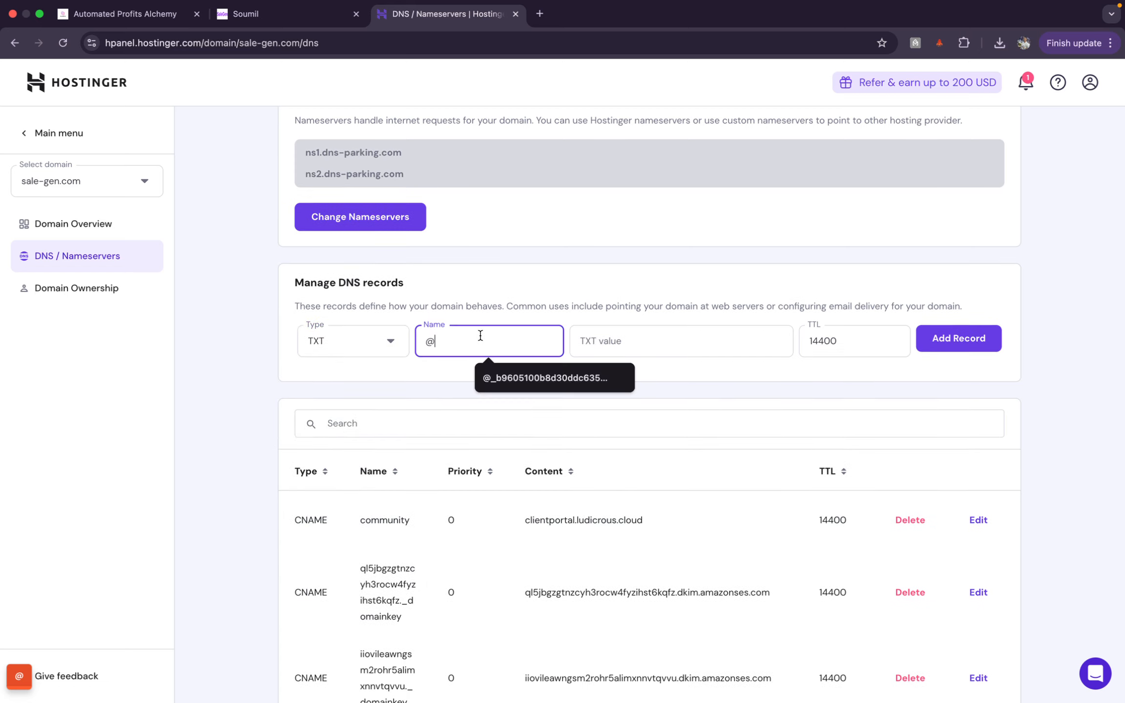
key(BackSpace)
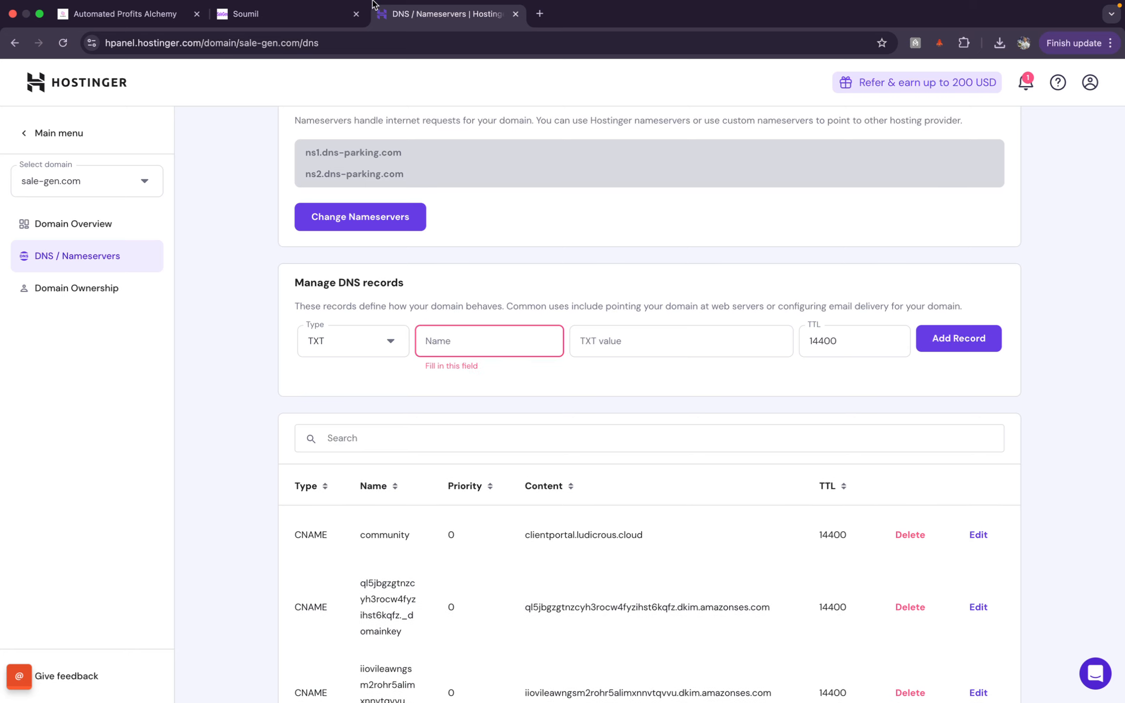
Step: Fill the record with SaleGen's host mx._domainkey.c and DKIM key value, then add it
click(288, 14)
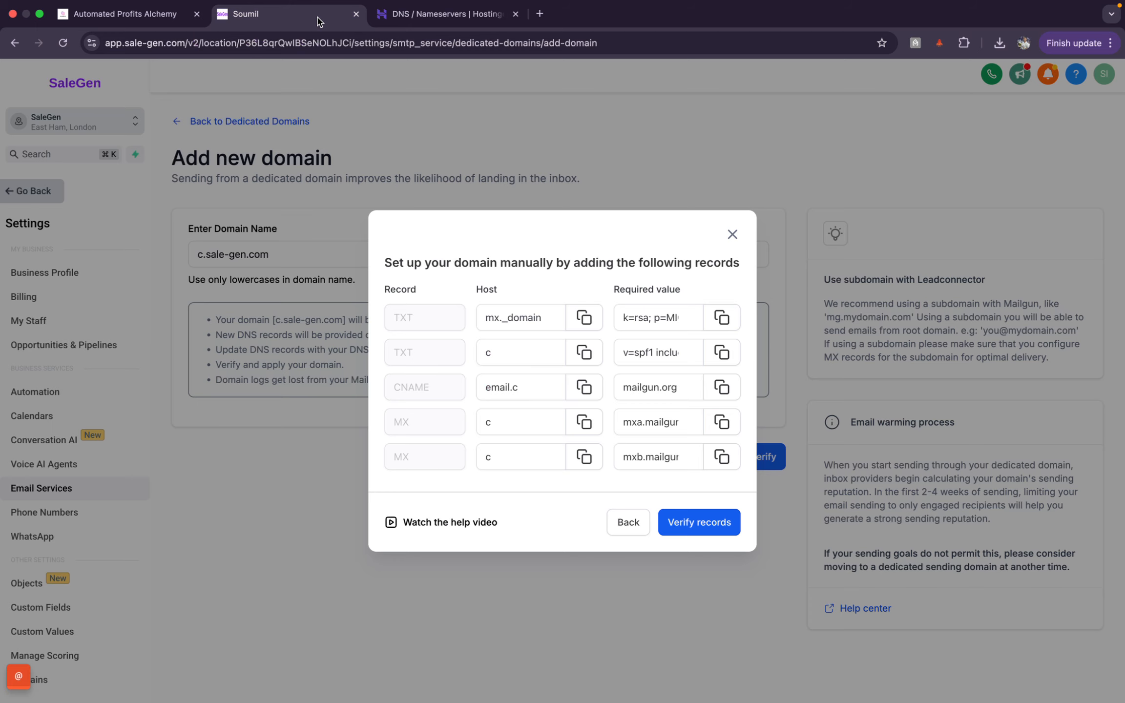
click(584, 320)
click(464, 24)
click(517, 337)
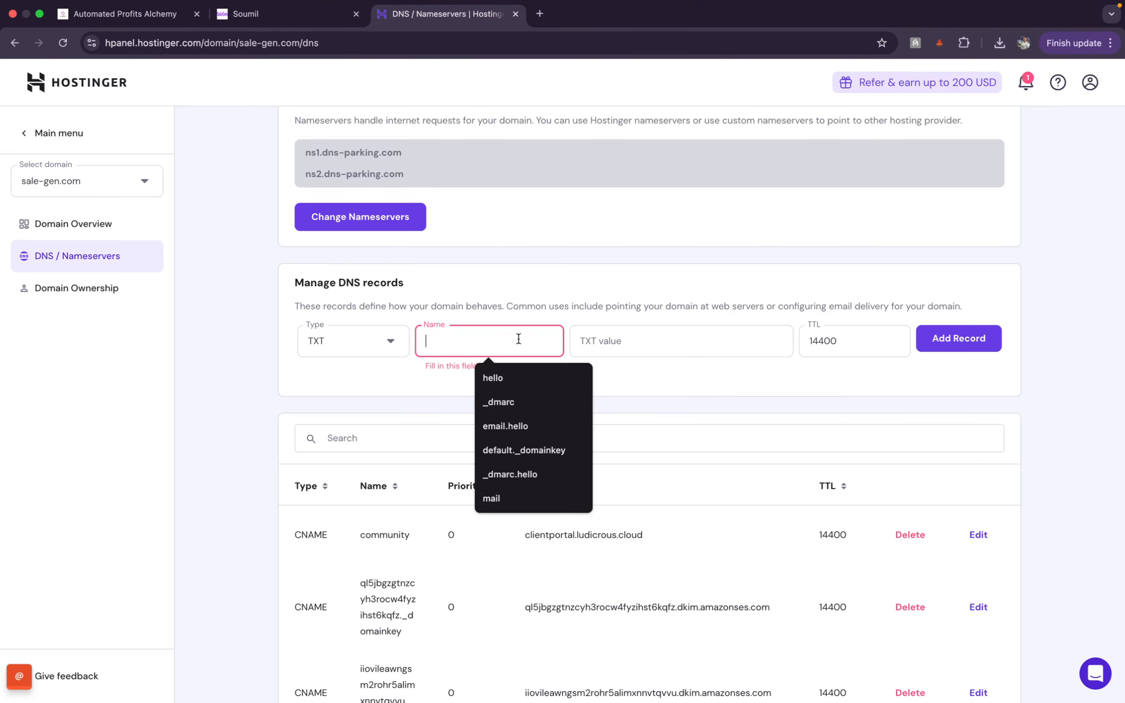
key(super+v)
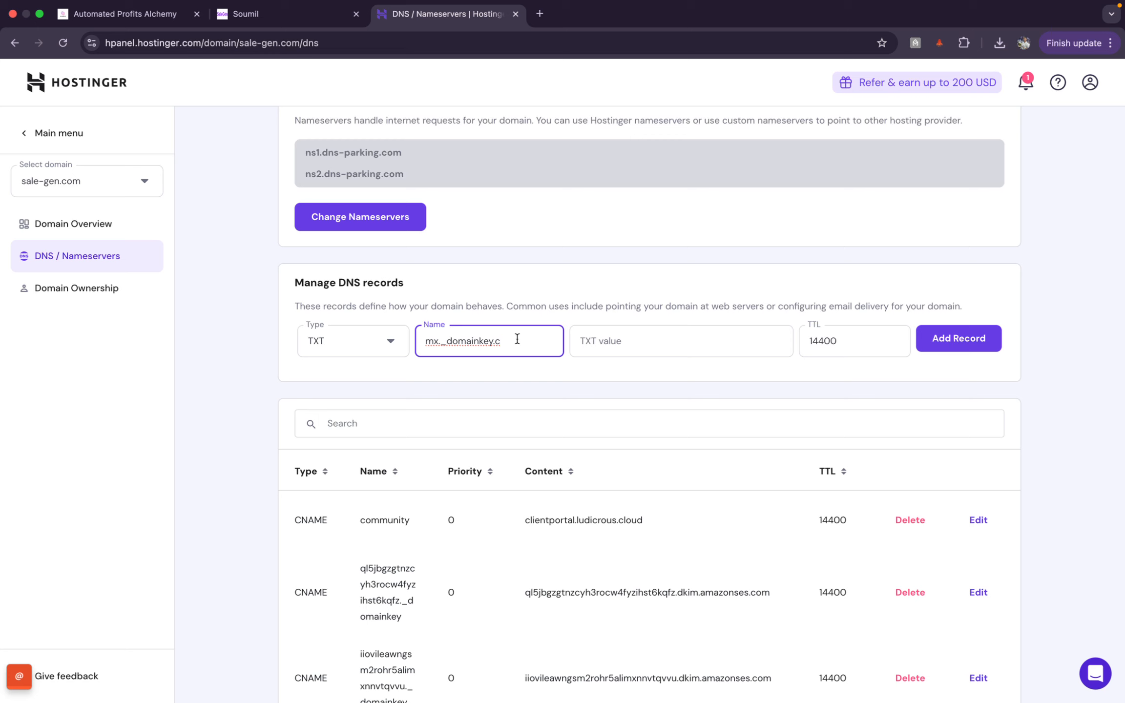
click(264, 14)
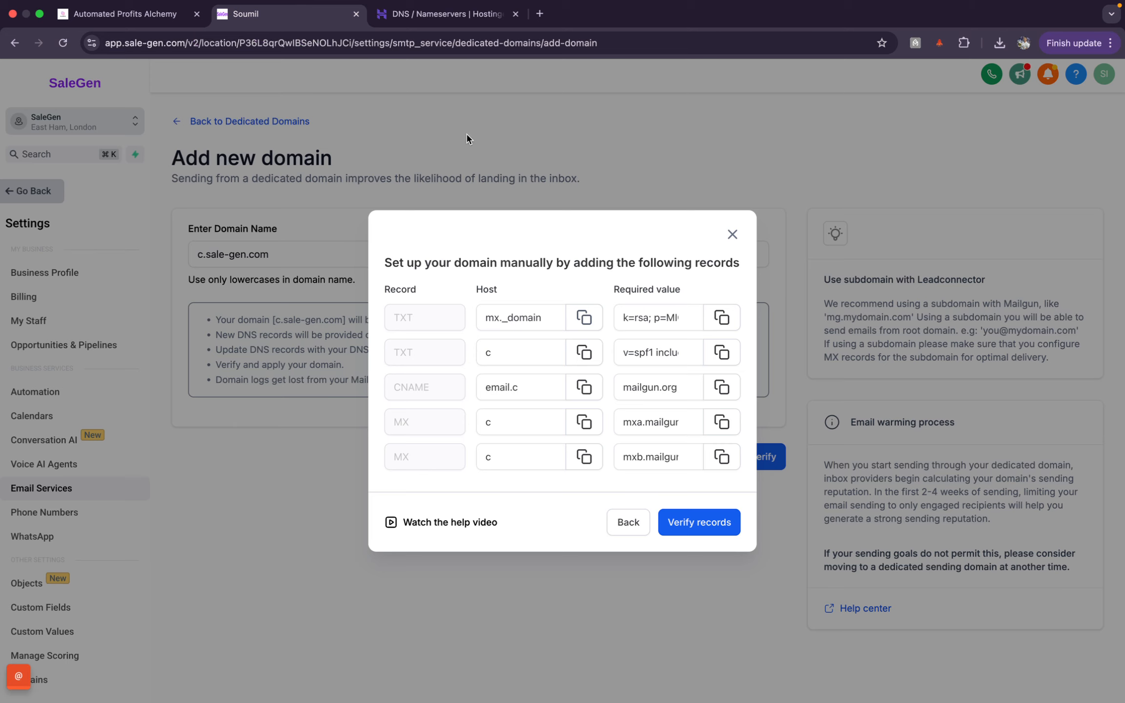
click(722, 318)
click(455, 13)
click(742, 333)
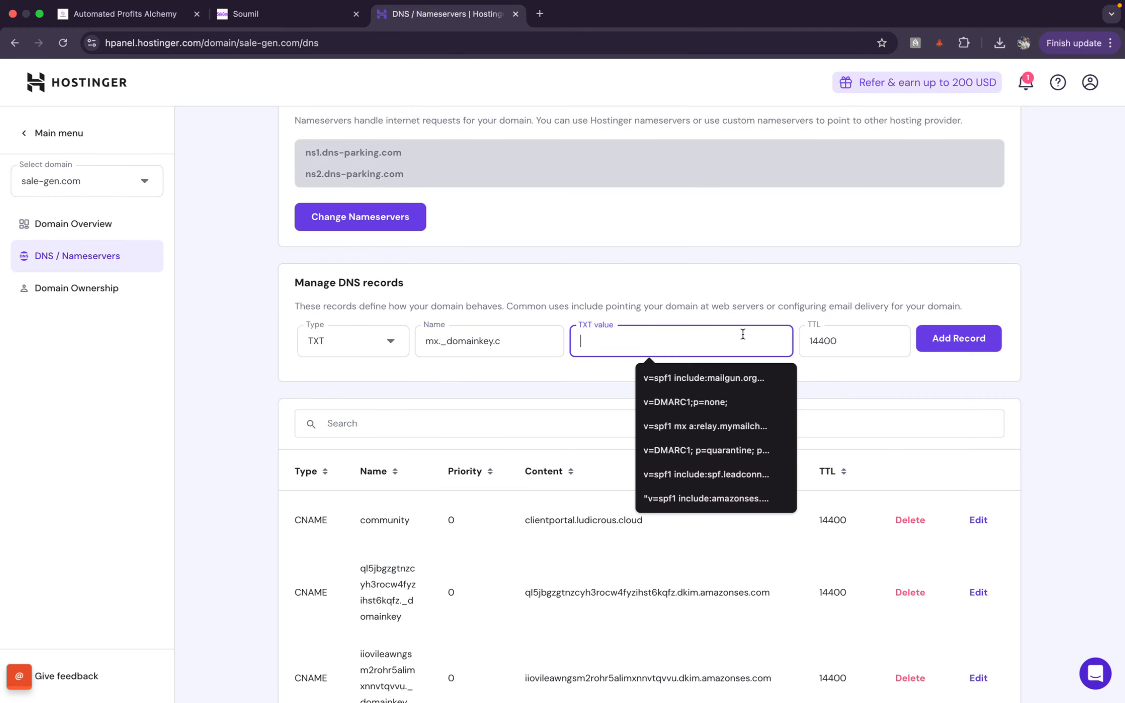
key(super+v)
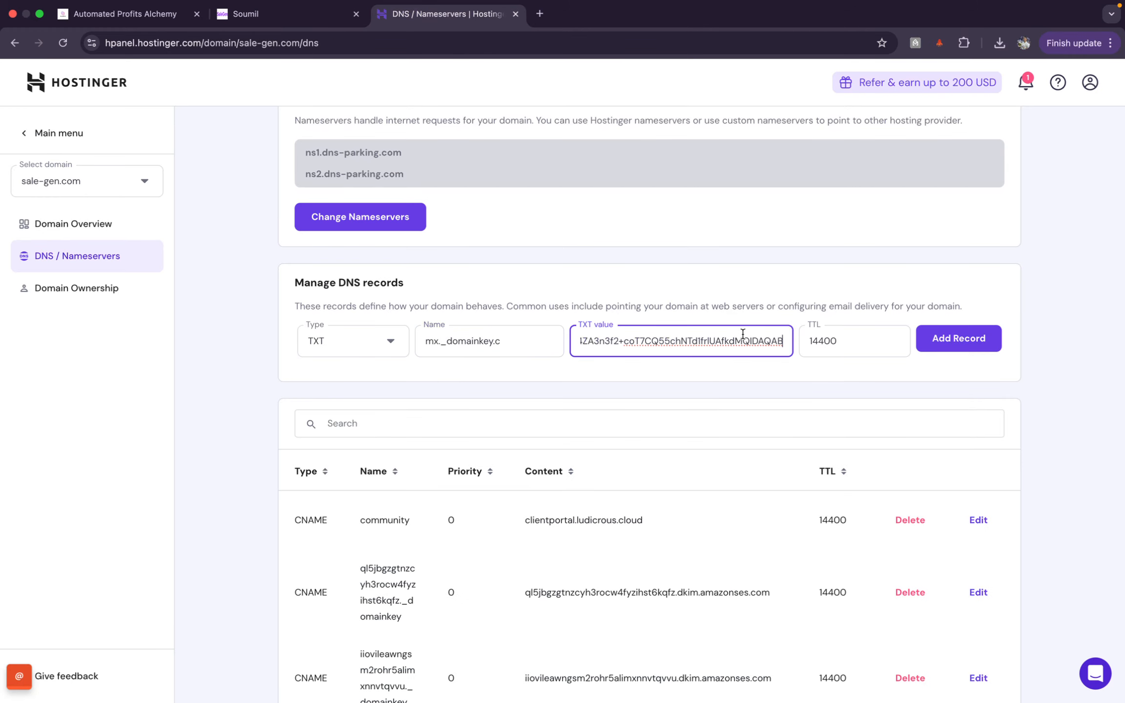
click(945, 347)
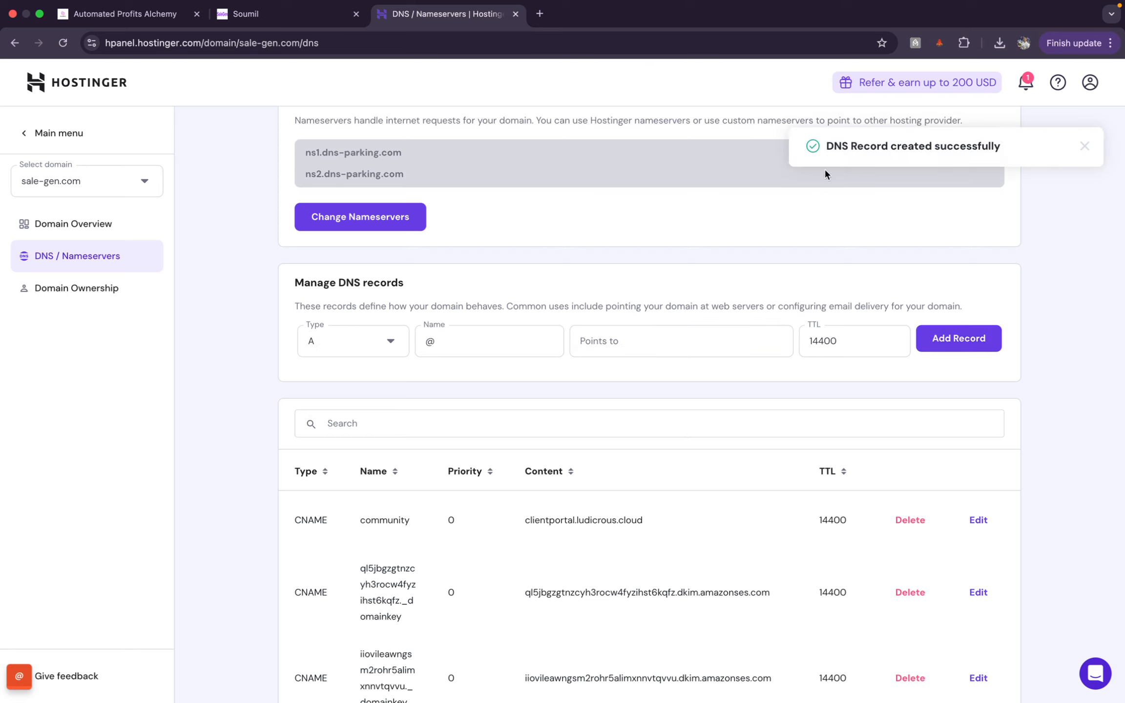
Step: Start another TXT record in Hostinger and paste SaleGen's host c as its name
drag(829, 141, 1061, 145)
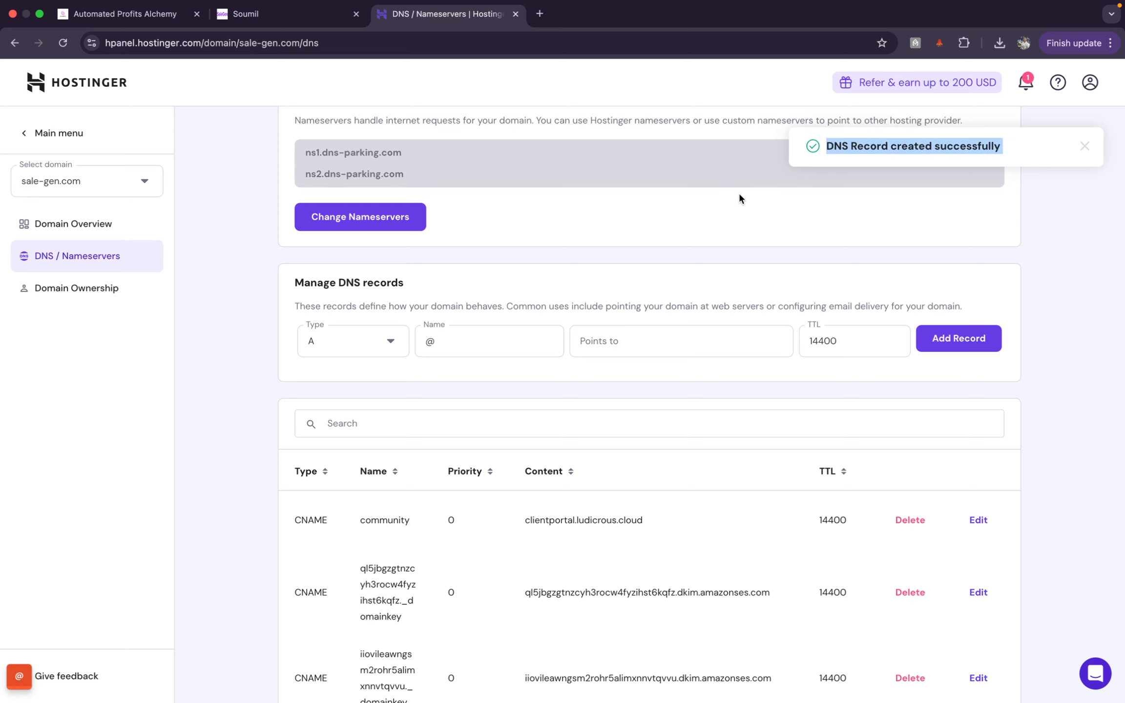
click(252, 13)
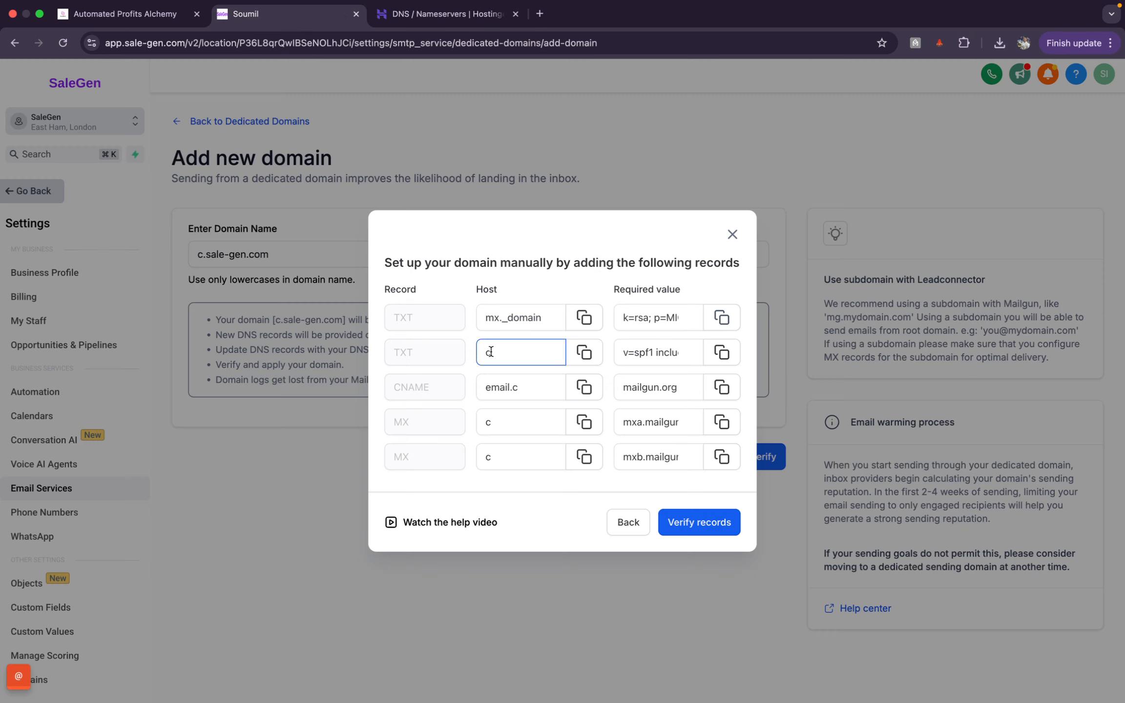
click(438, 350)
drag(414, 352, 393, 352)
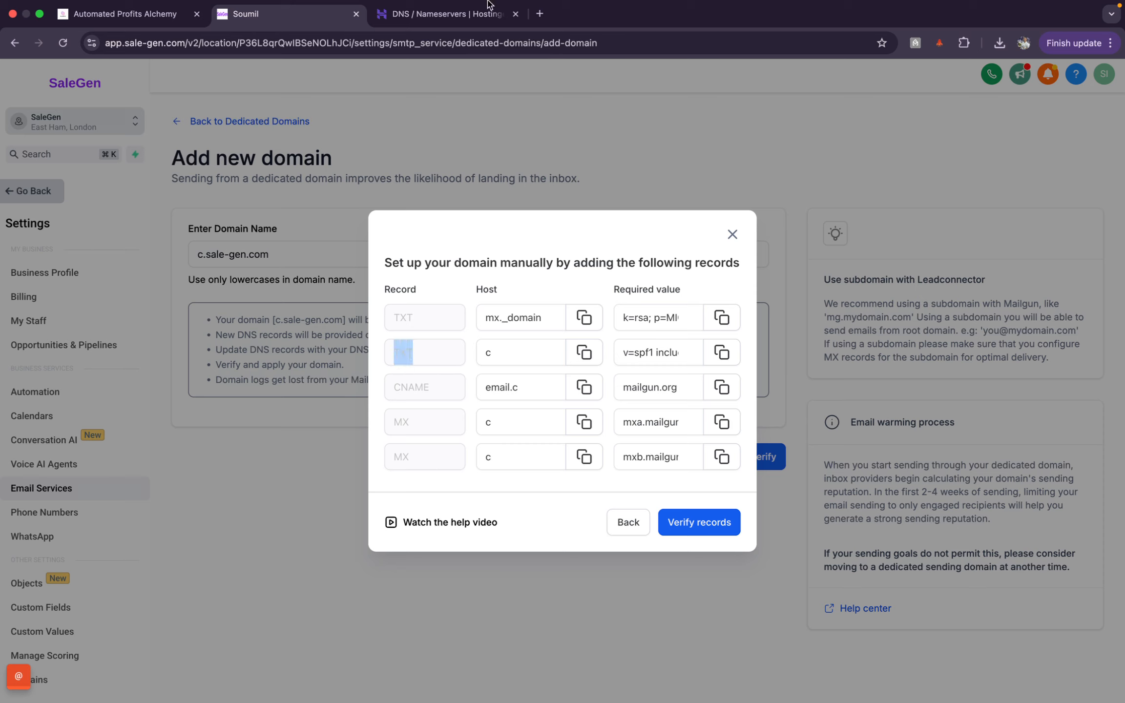
click(479, 19)
click(359, 344)
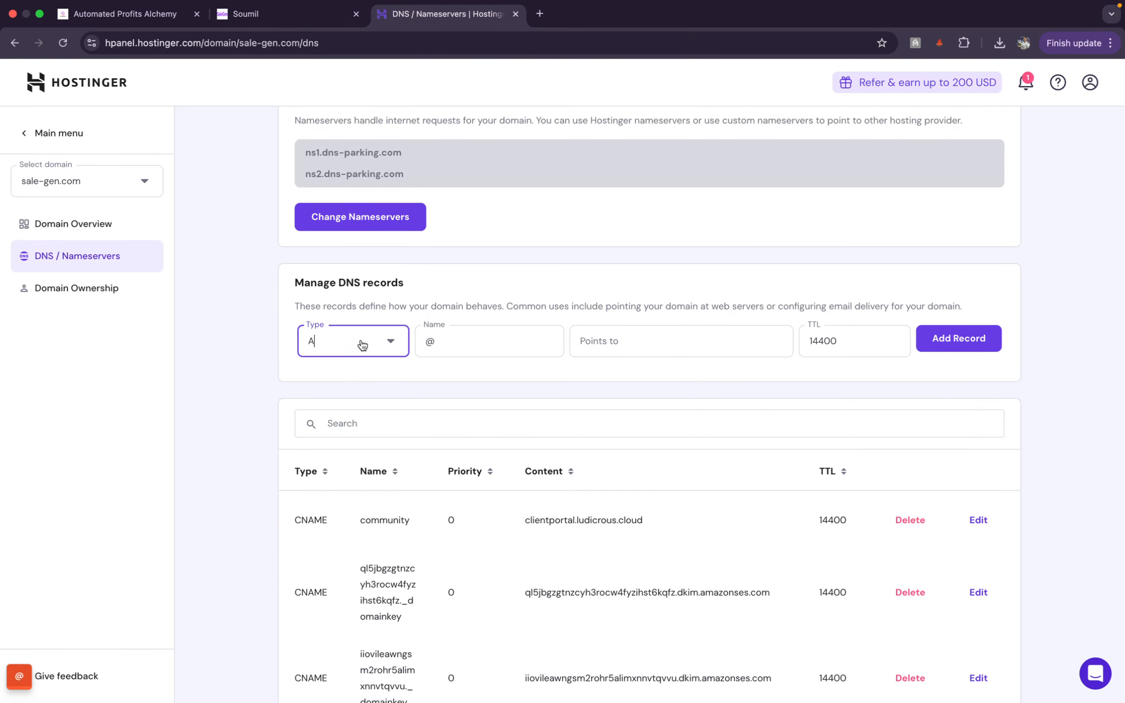
scroll(316, 497, down, 2)
click(316, 493)
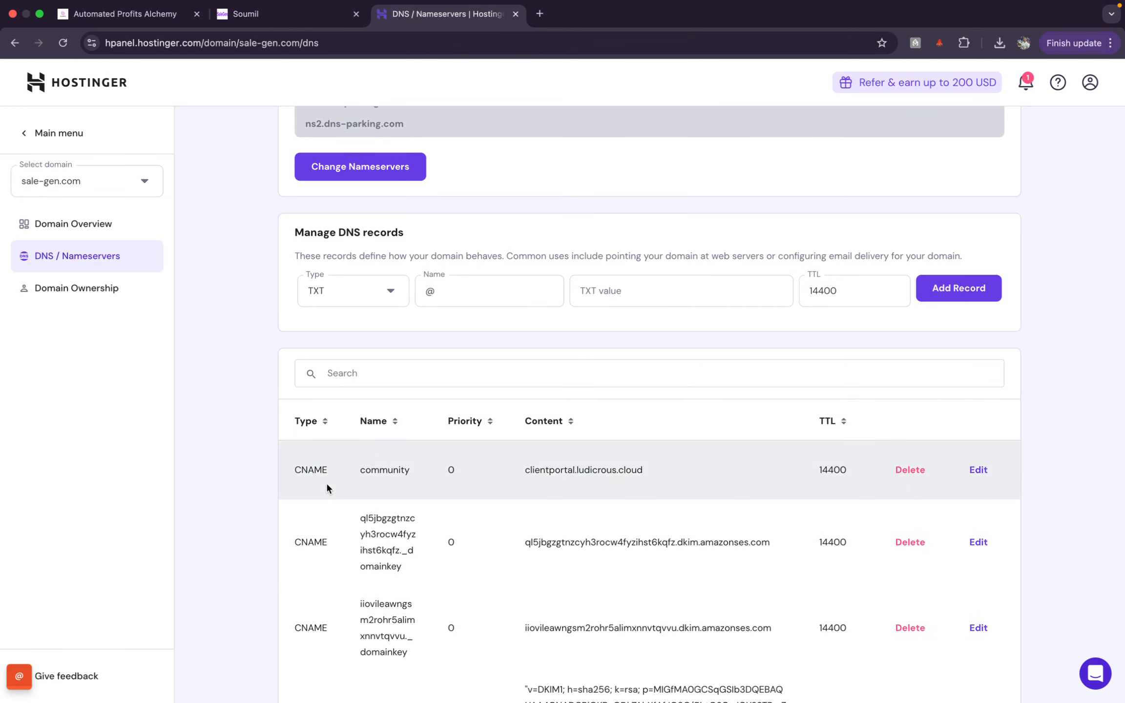
click(512, 294)
click(244, 28)
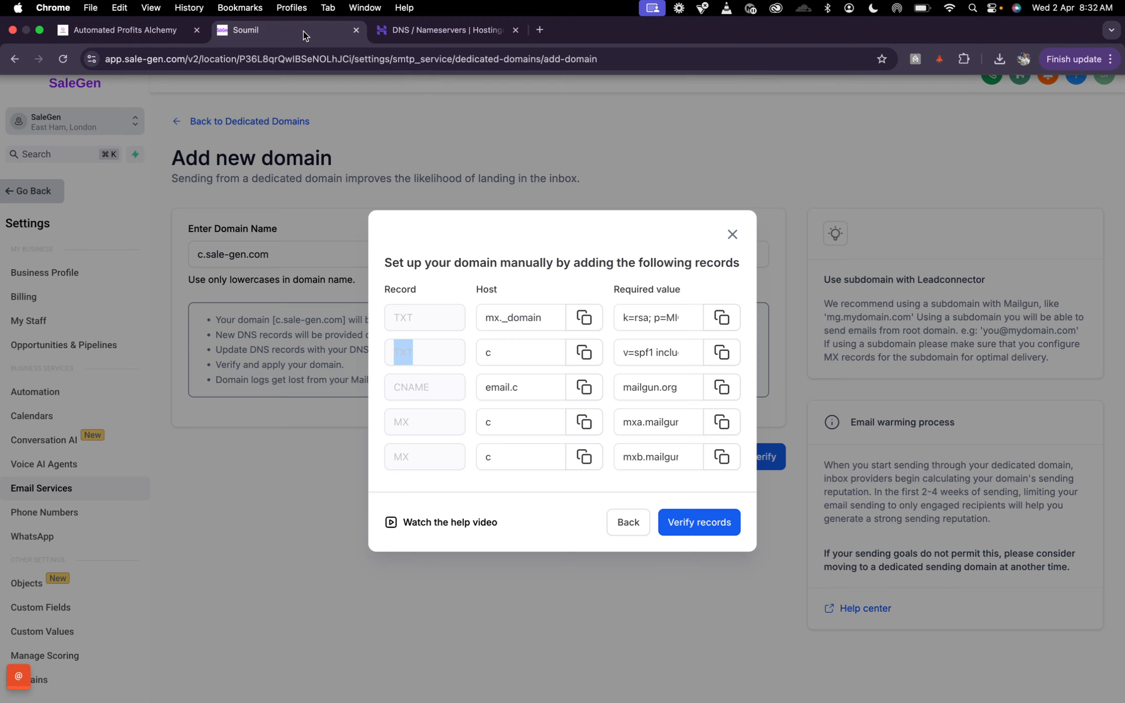
click(584, 352)
click(419, 15)
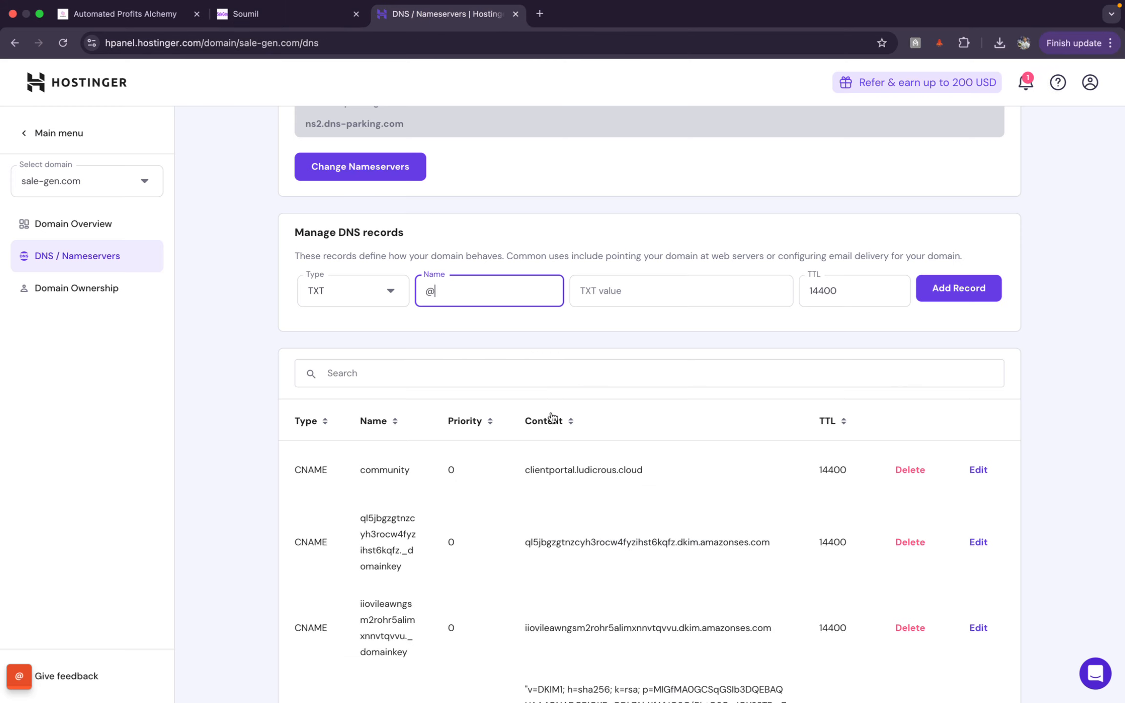
key(BackSpace)
key(super+v)
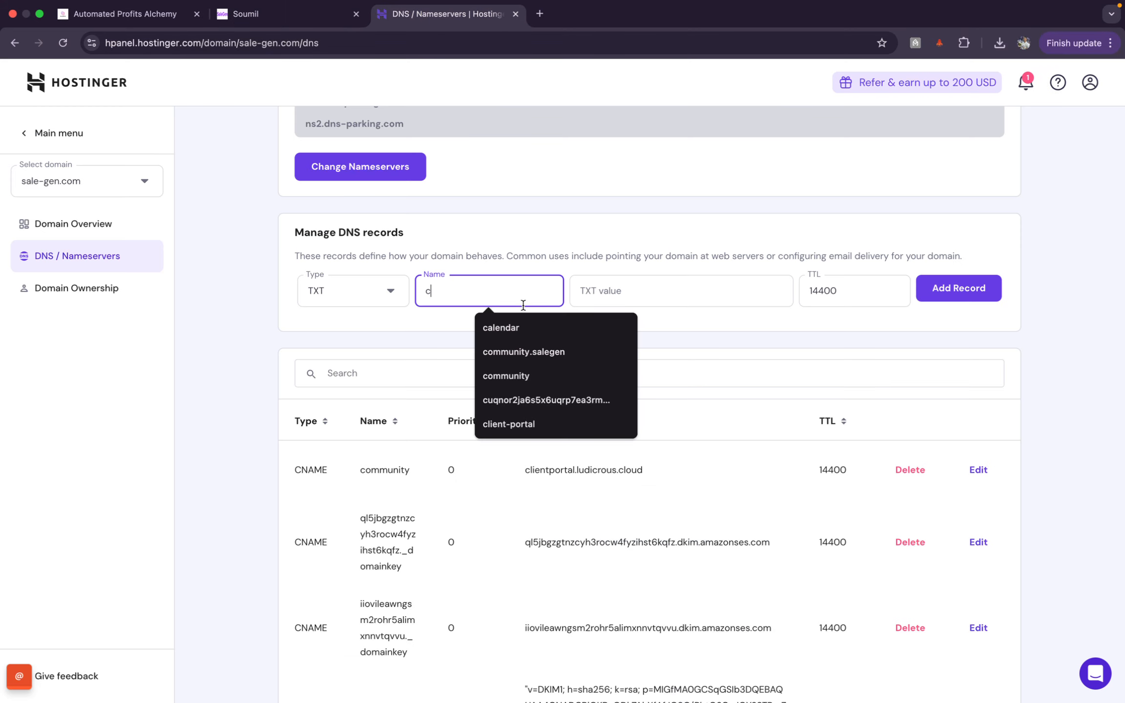
Step: Paste SaleGen's SPF value into the TXT value field and add the record
click(632, 303)
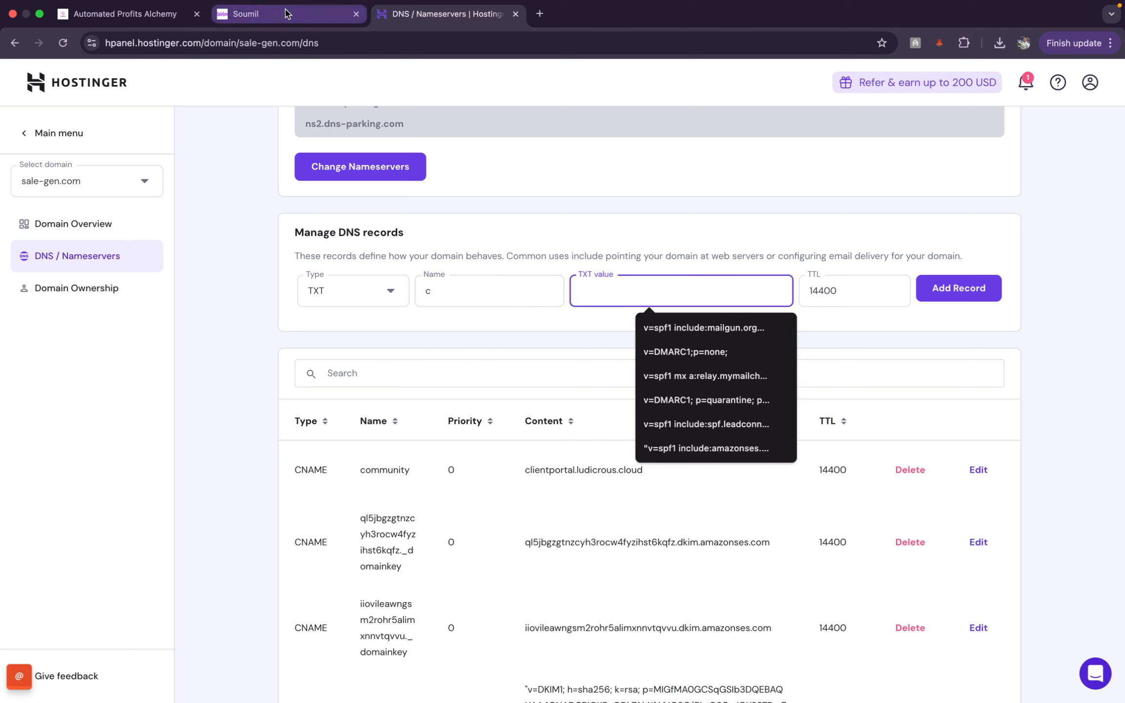
click(342, 15)
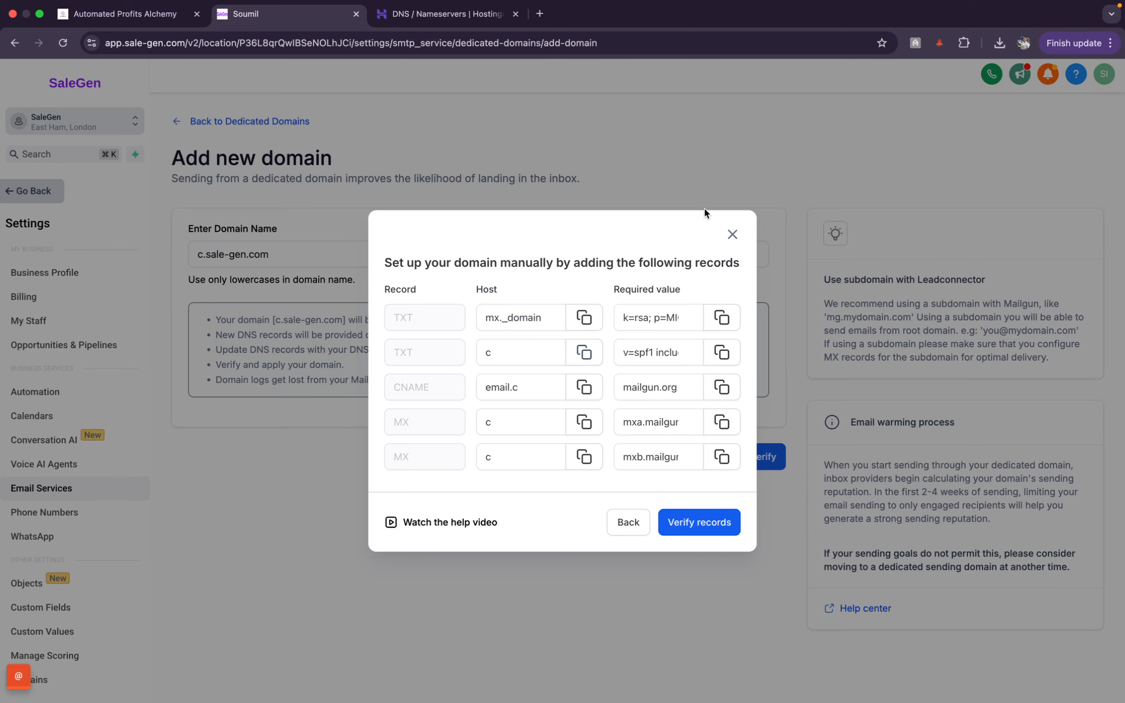
click(722, 354)
click(447, 13)
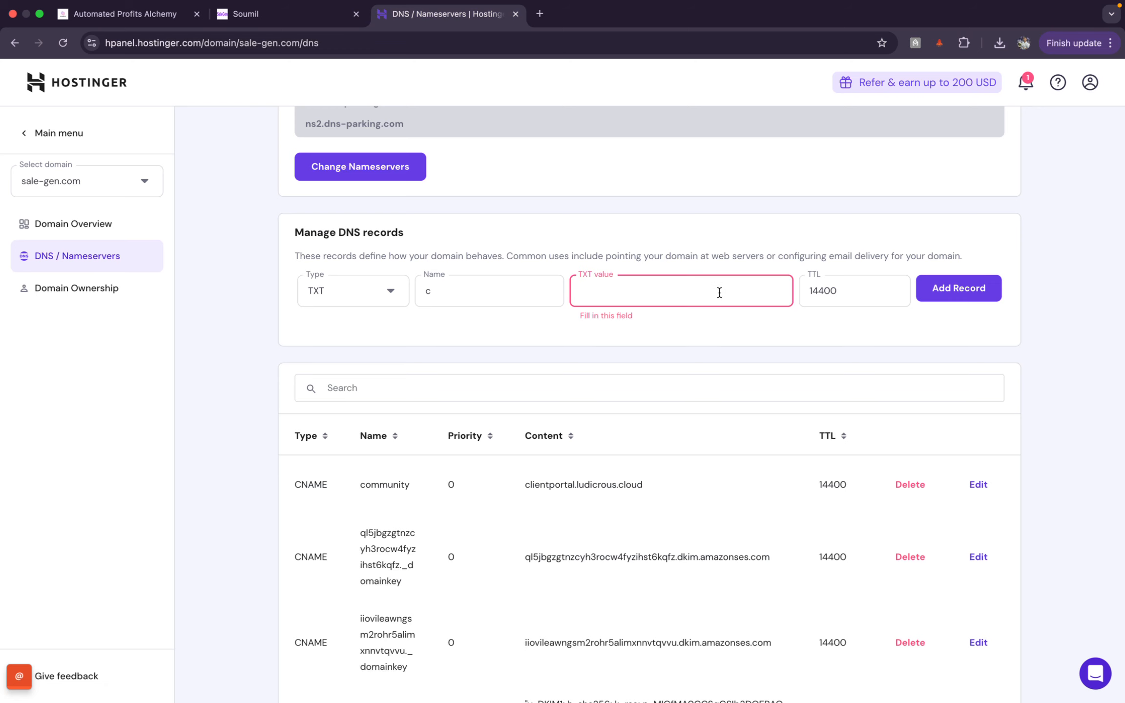
click(718, 293)
key(super+v)
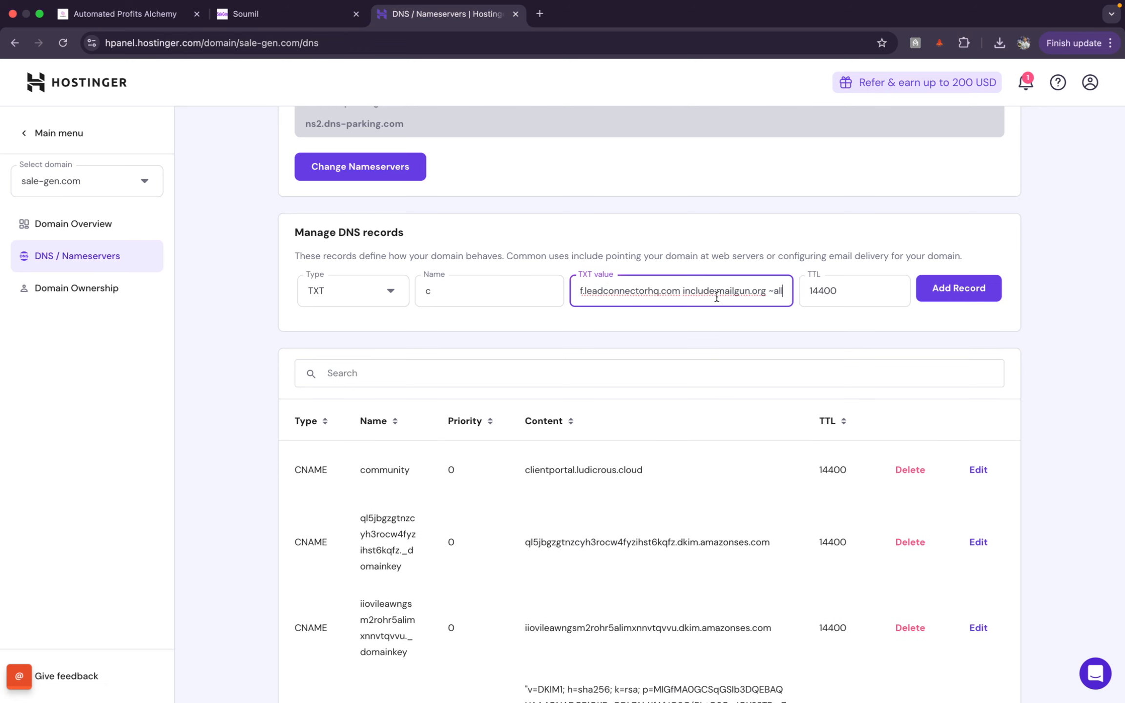
click(959, 289)
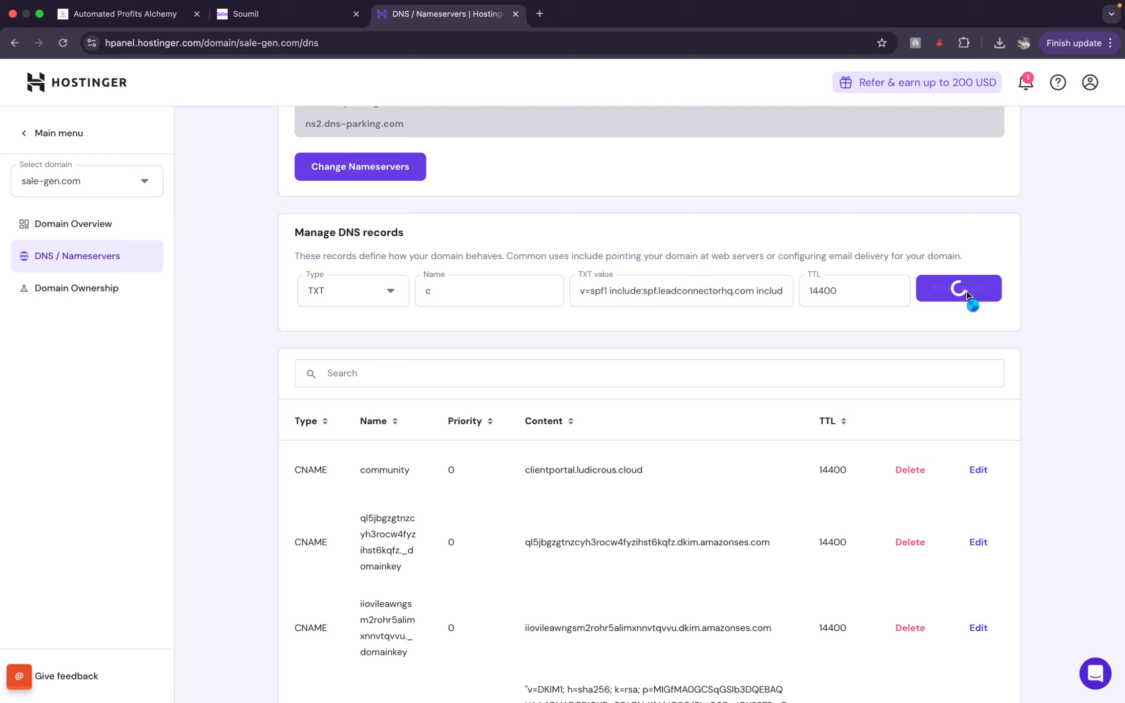
click(313, 15)
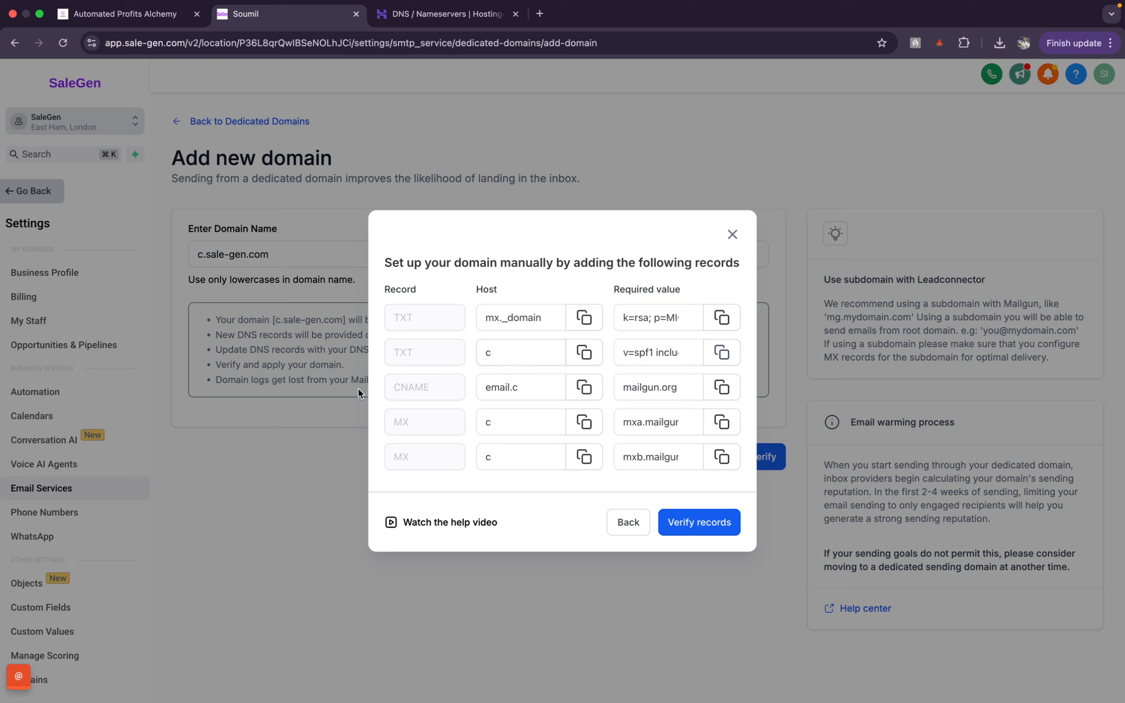
Step: Copy the CNAME host email.c from SaleGen and open Hostinger's record type list
click(590, 394)
click(464, 18)
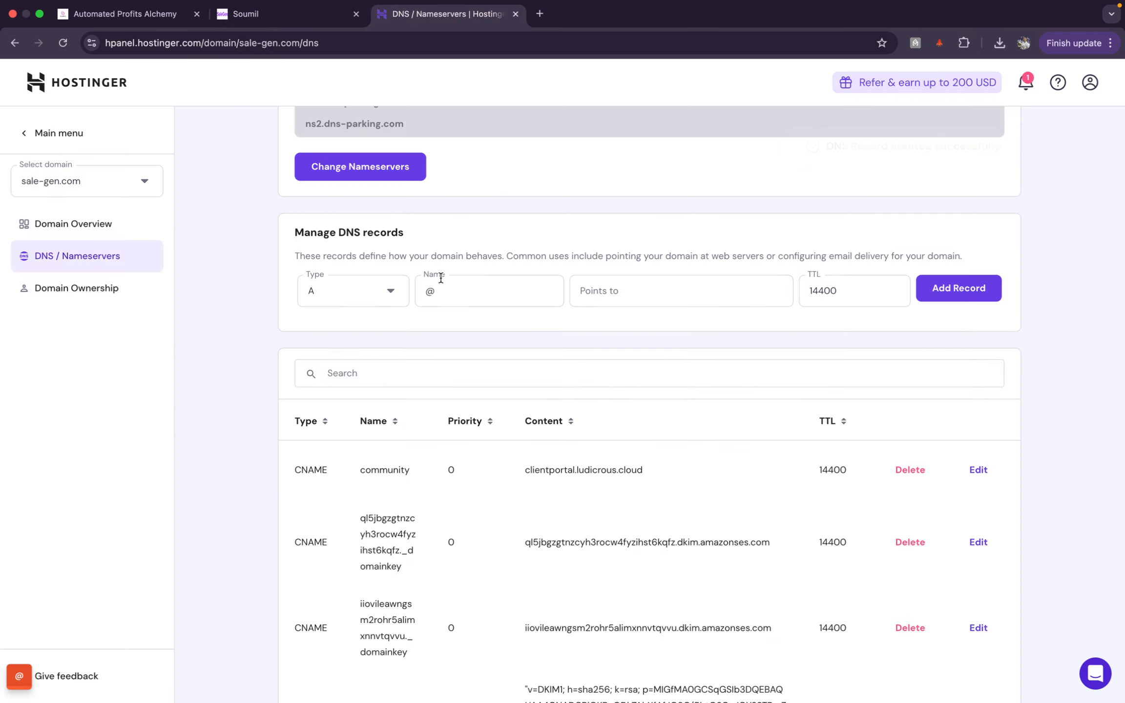
click(395, 293)
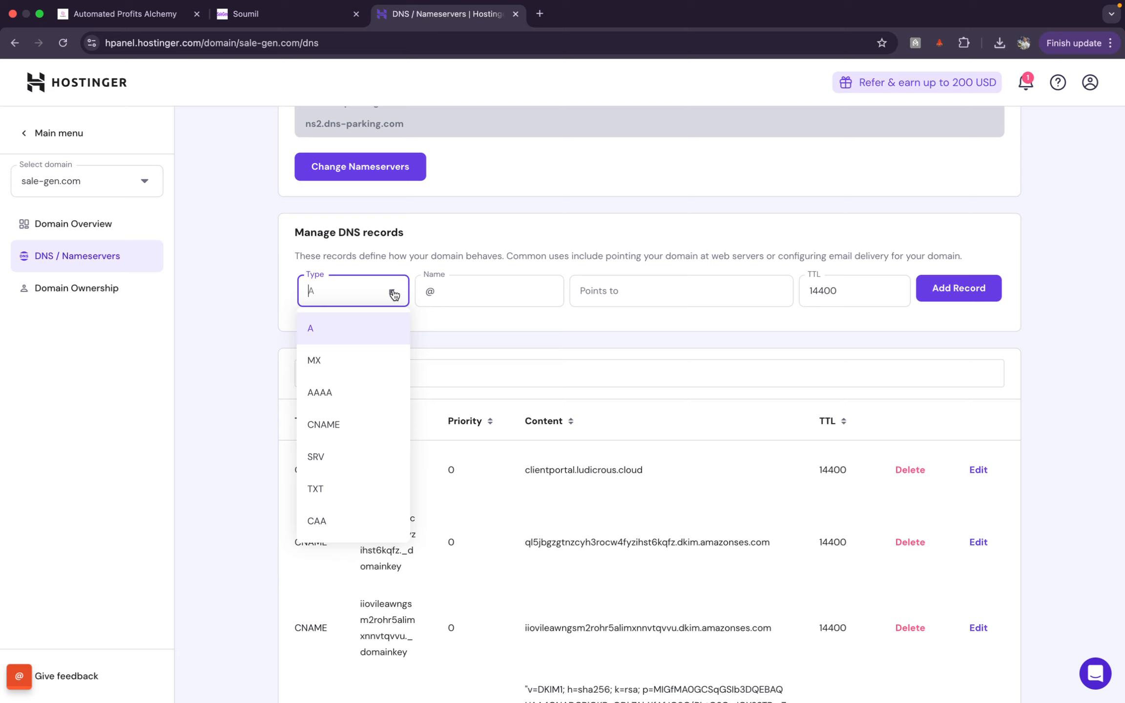
Step: Add a CNAME record named email.c pointing to mailgun.org in Hostinger
click(353, 437)
click(436, 283)
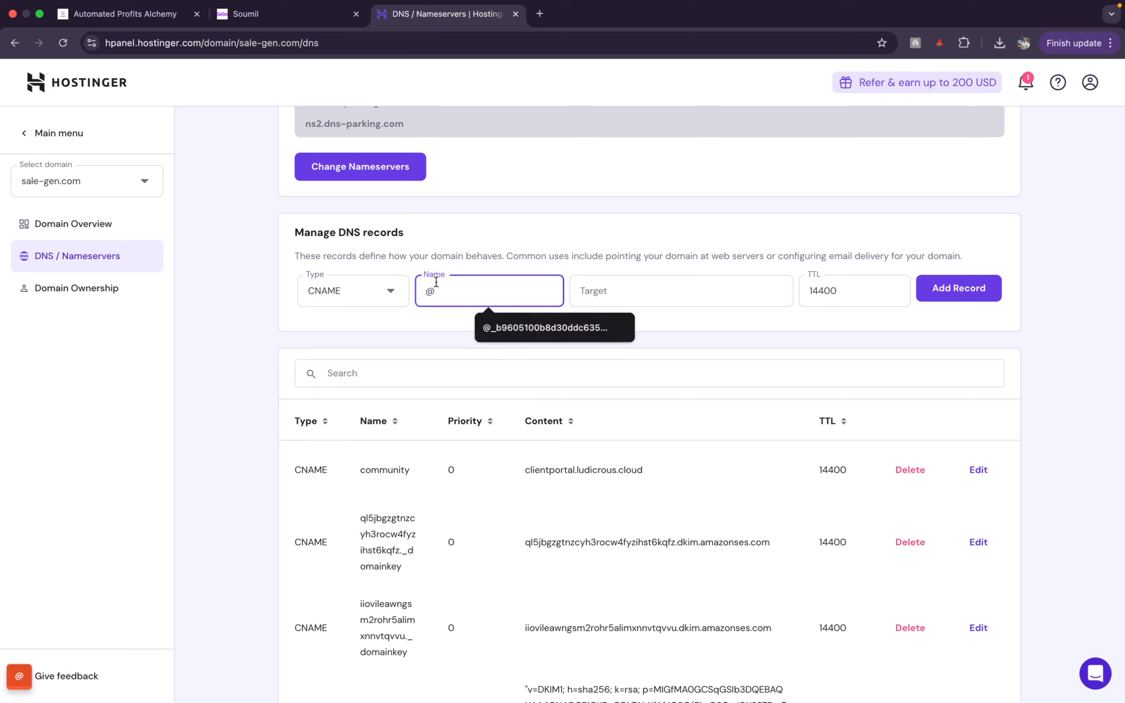
key(BackSpace)
text(email.c)
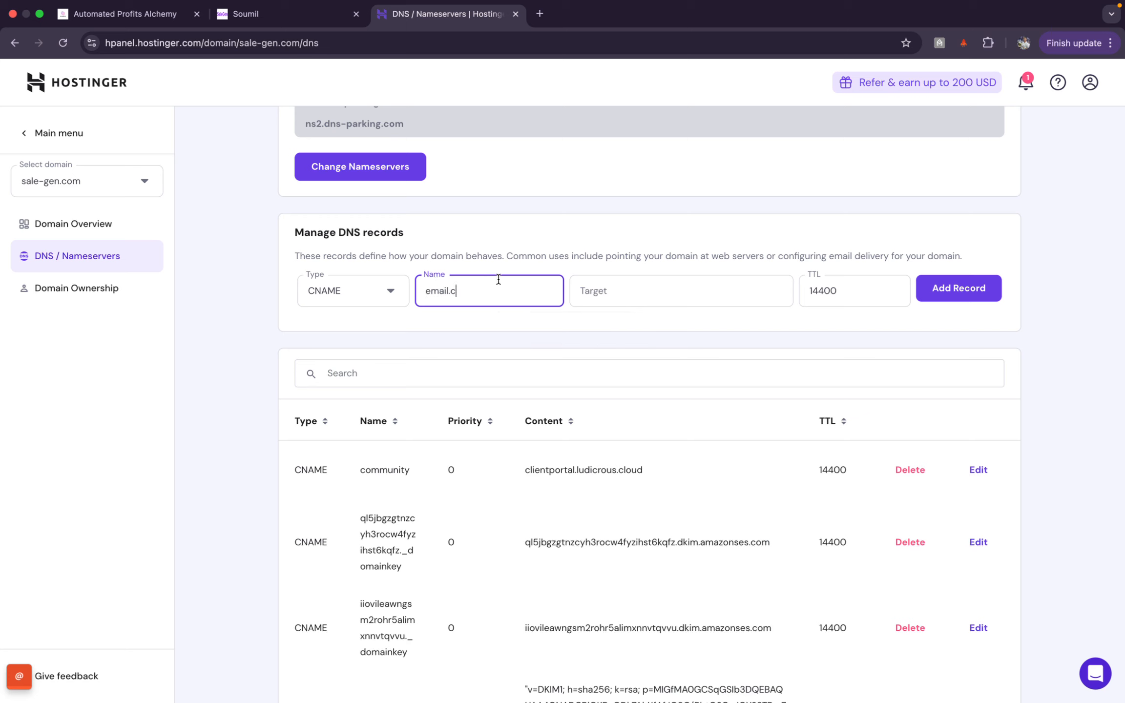
click(315, 12)
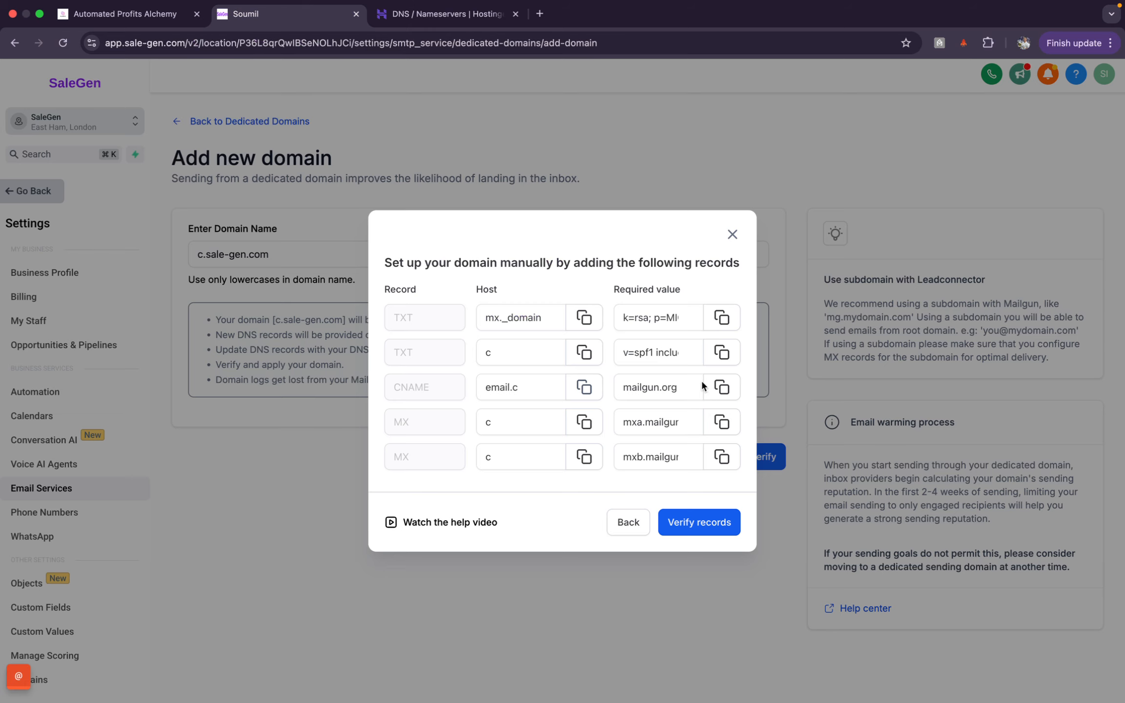
click(733, 390)
click(444, 13)
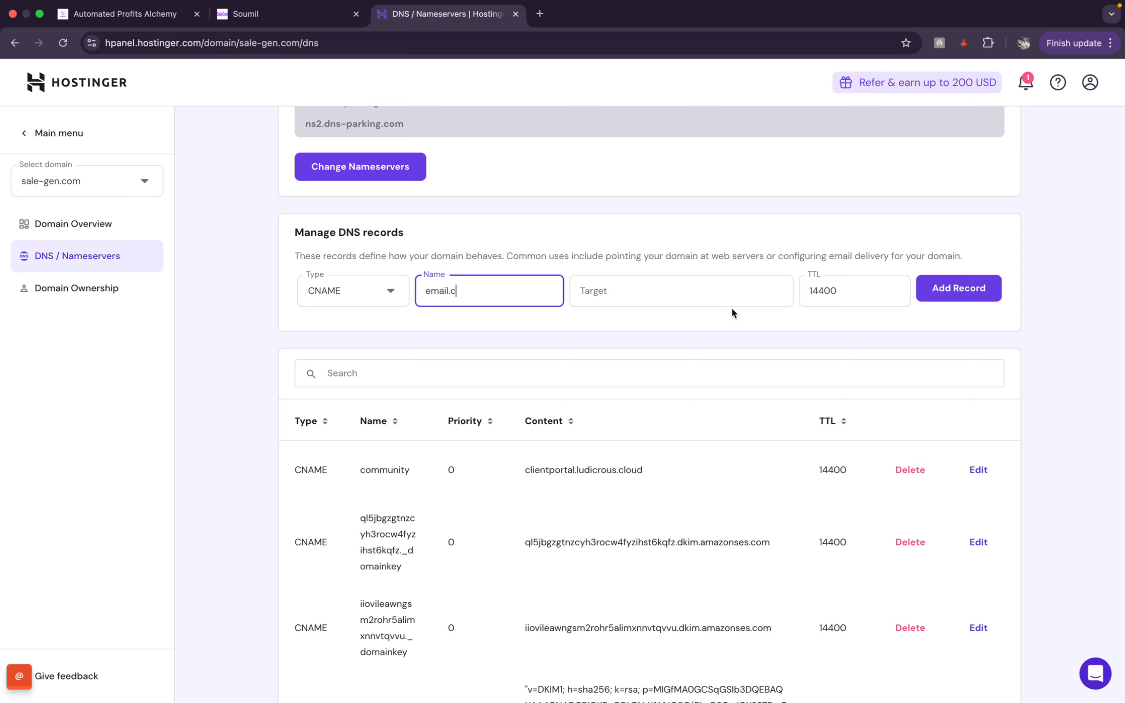
click(690, 283)
key(super+v)
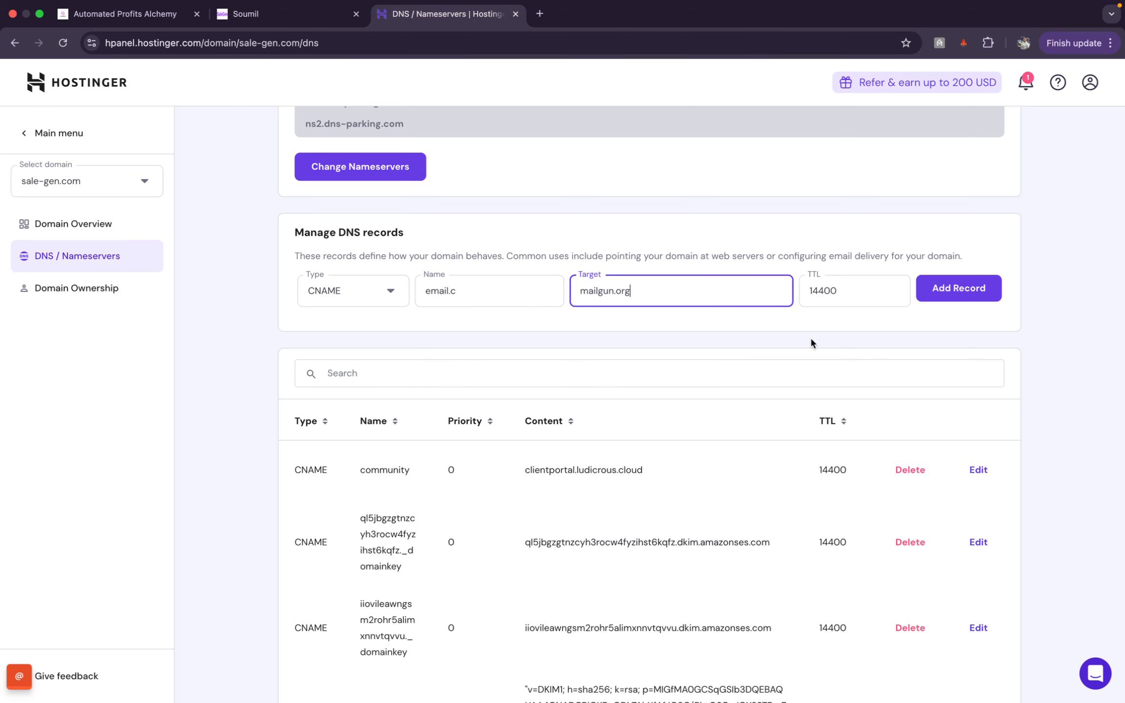
click(944, 294)
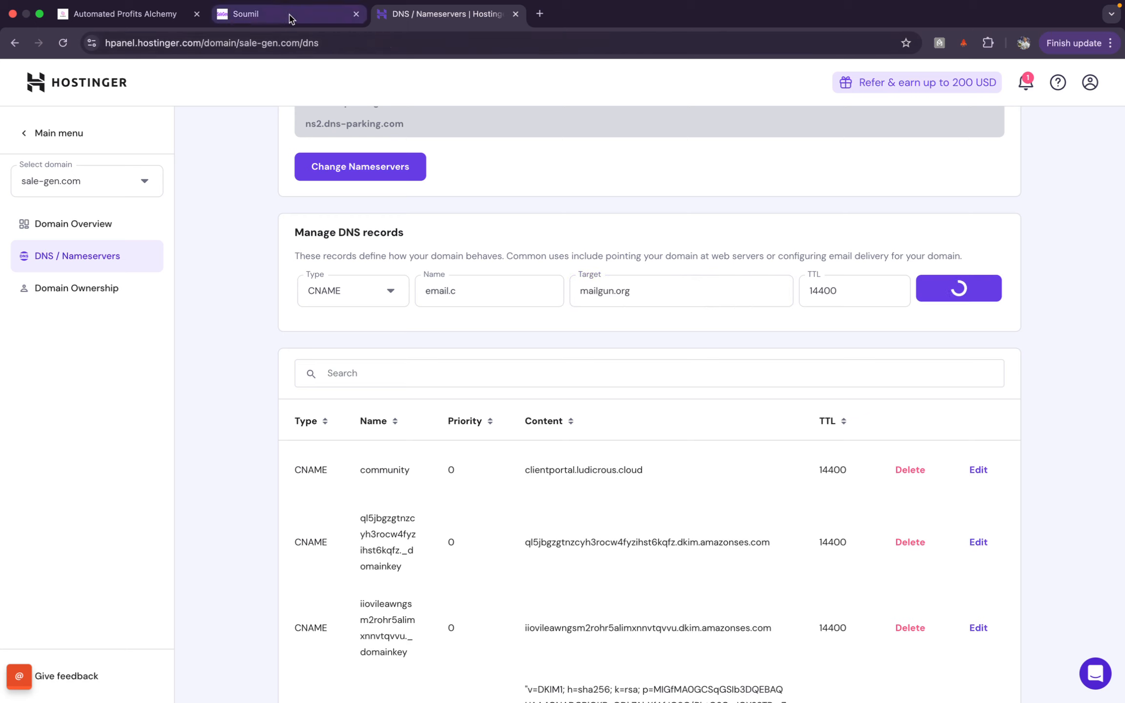
click(273, 14)
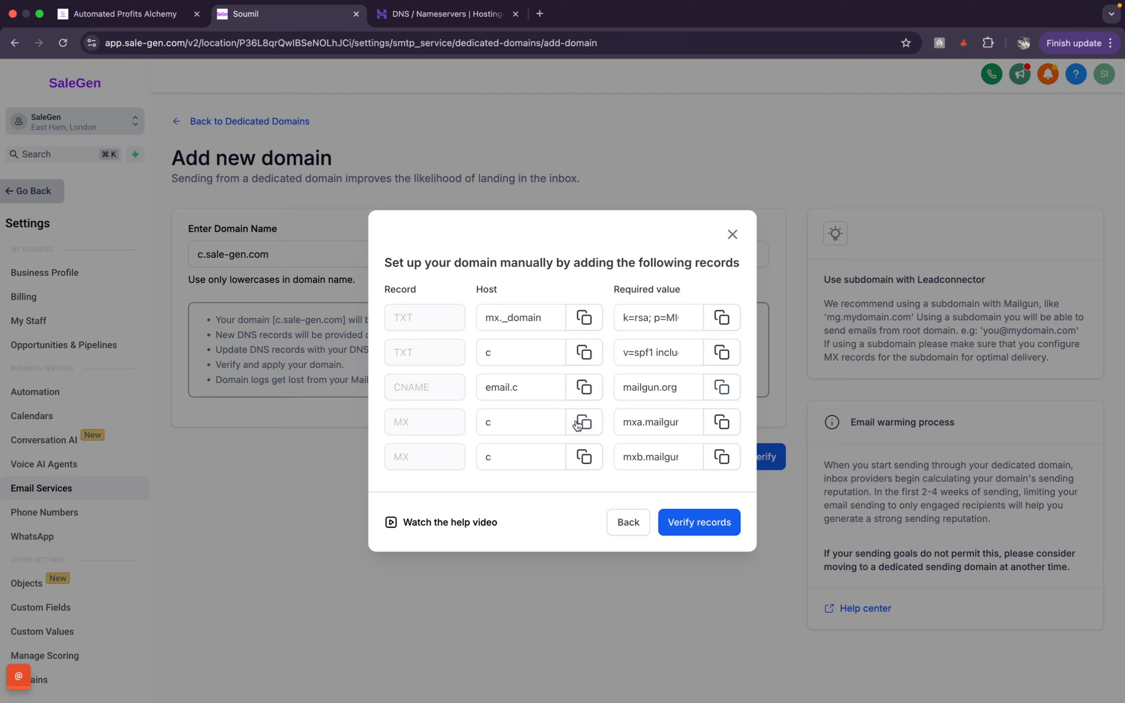
Step: Start a new MX record in Hostinger's DNS form with the name 'c'
click(448, 29)
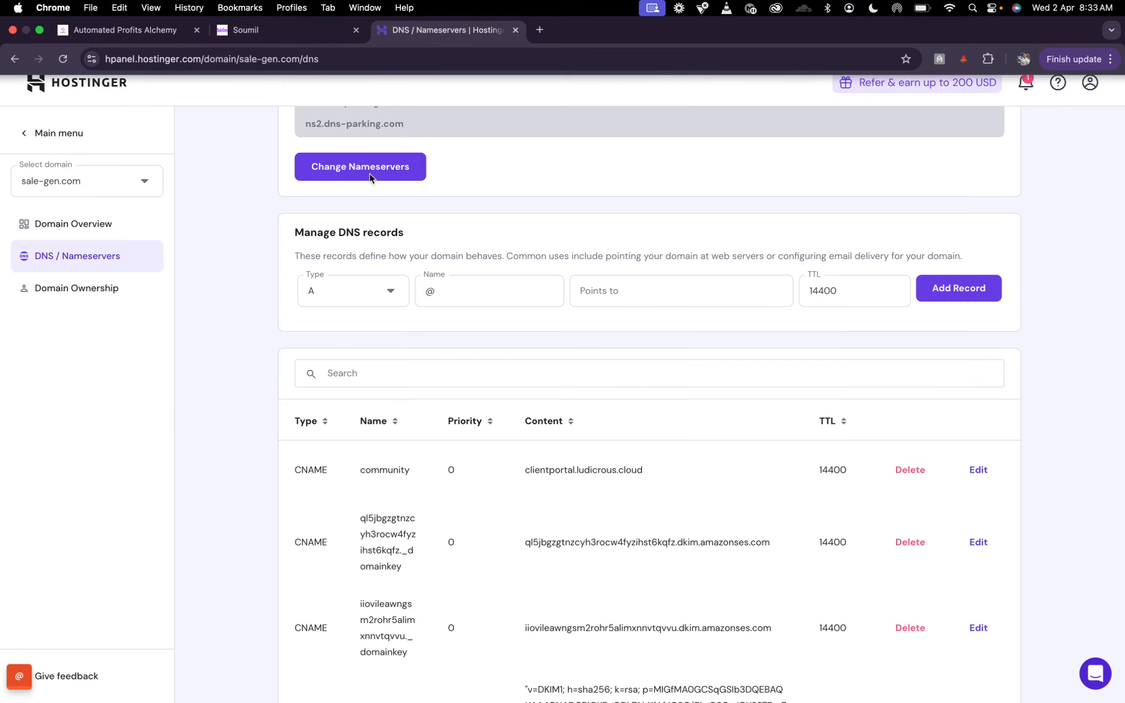
click(378, 292)
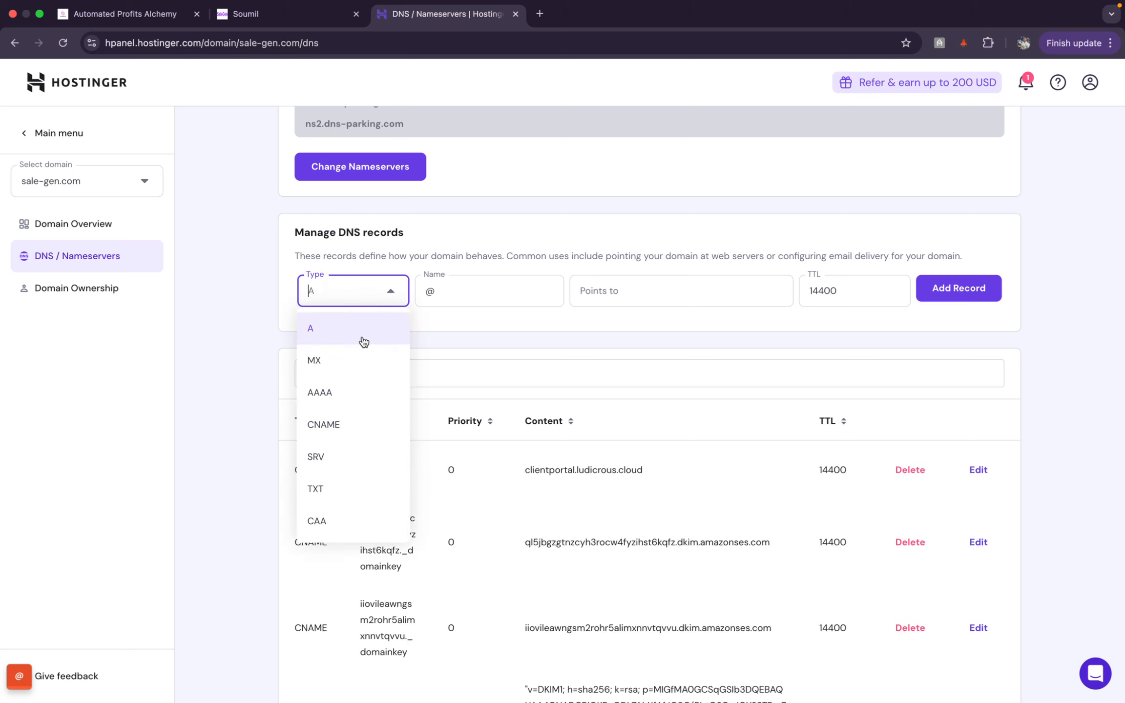
click(364, 361)
click(322, 9)
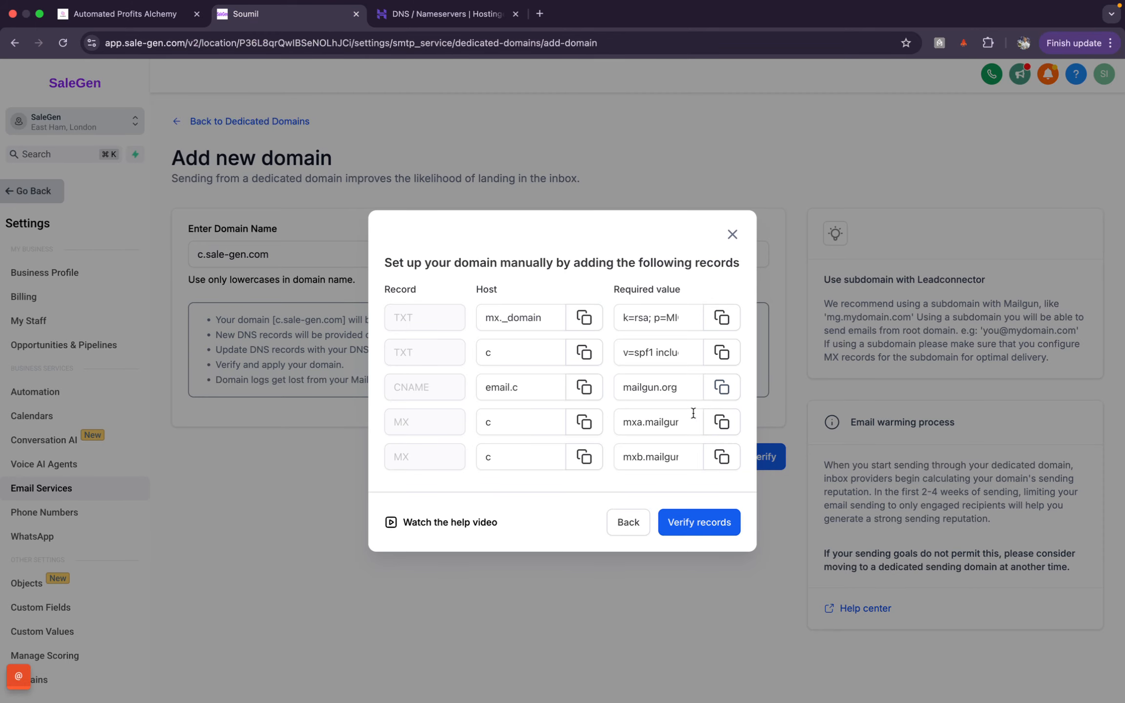
click(592, 430)
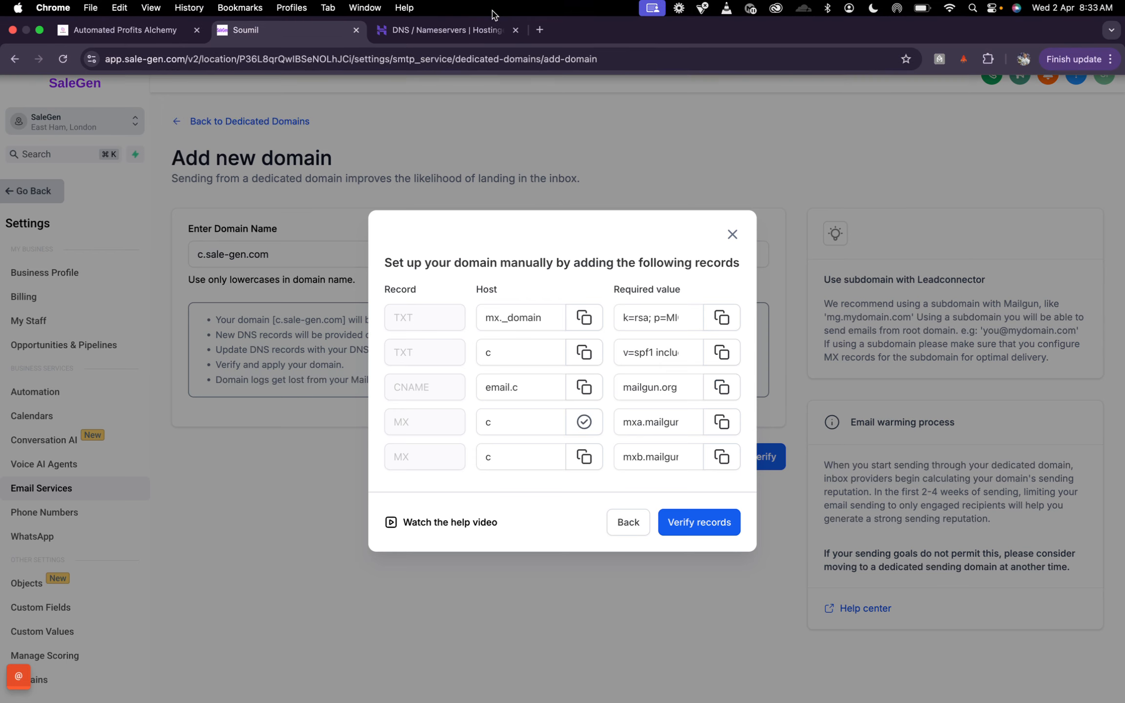
click(448, 29)
click(460, 293)
key(BackSpace)
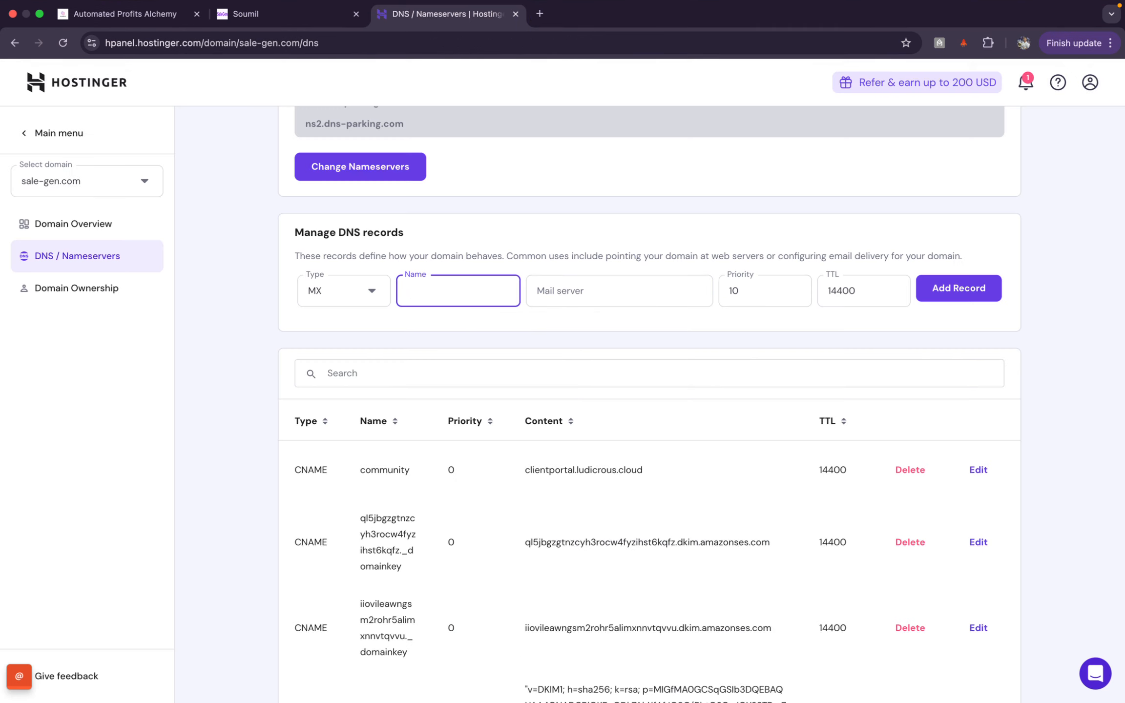
text(c)
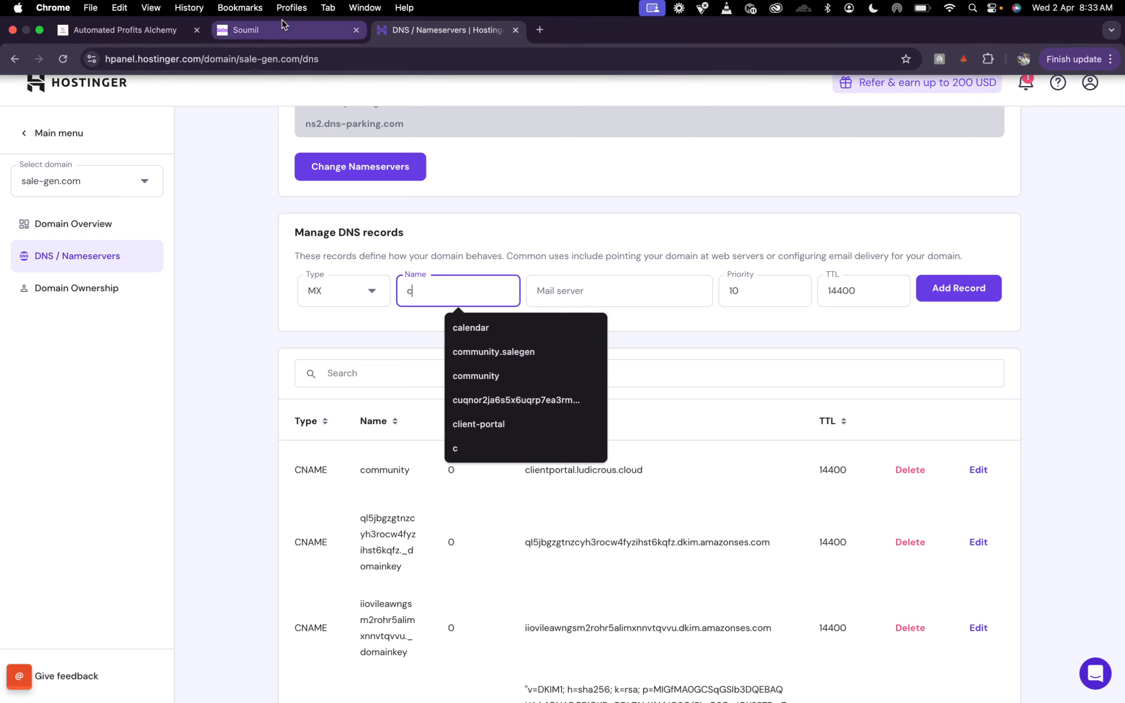
Step: Paste mxa.mailgun.org as the mail server at priority 10 and add the record
click(276, 13)
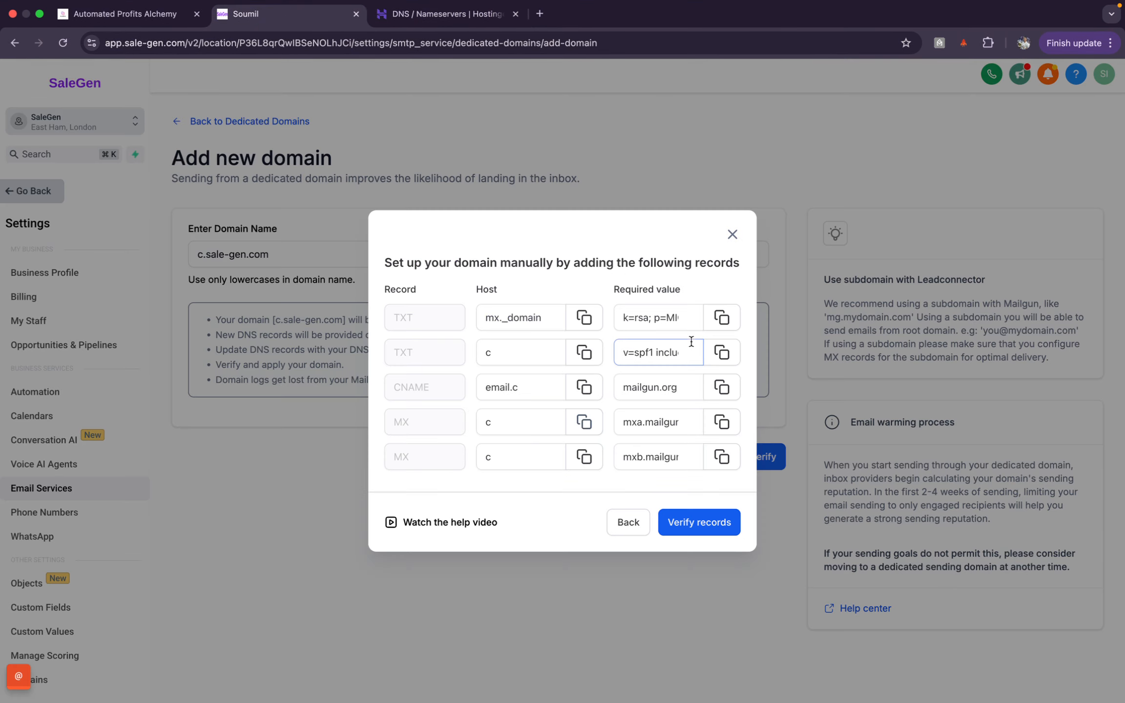
click(725, 425)
click(442, 14)
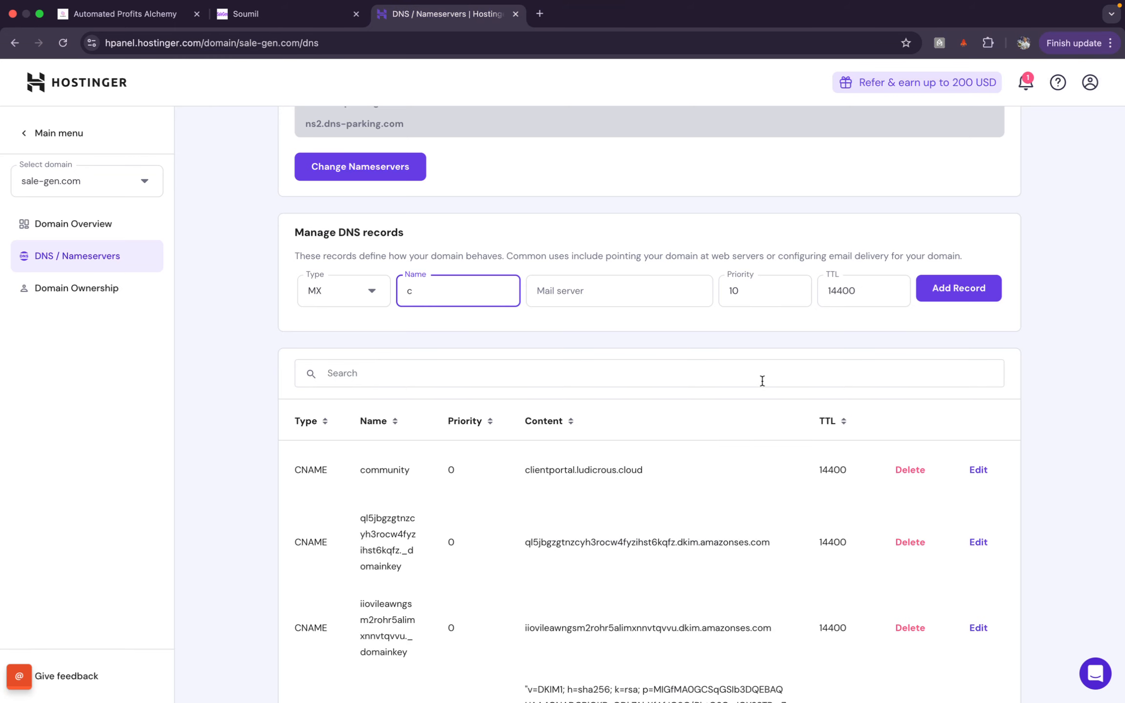
click(614, 288)
key(super+v)
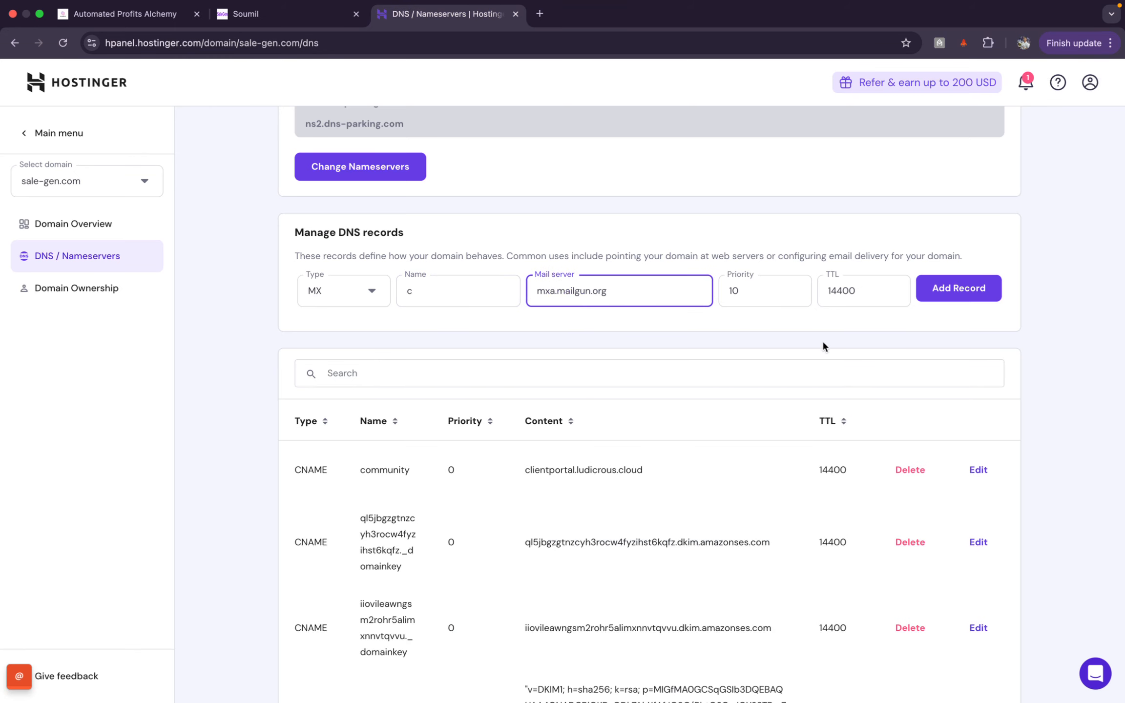
click(944, 289)
click(273, 14)
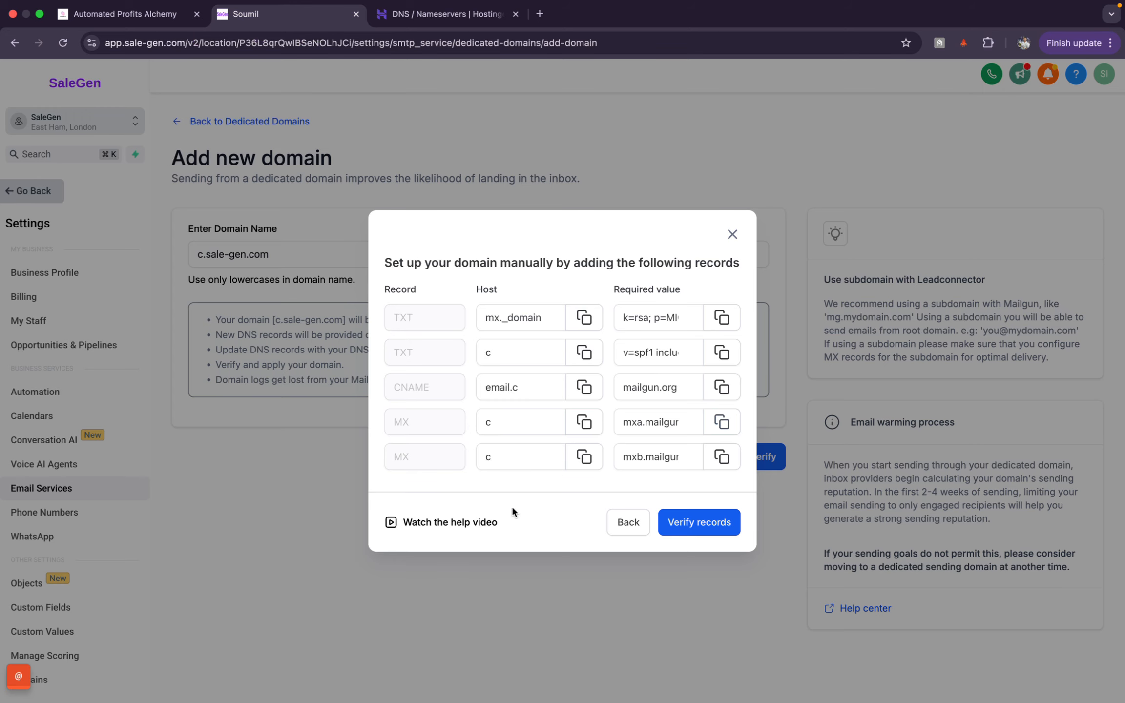
click(585, 457)
click(424, 14)
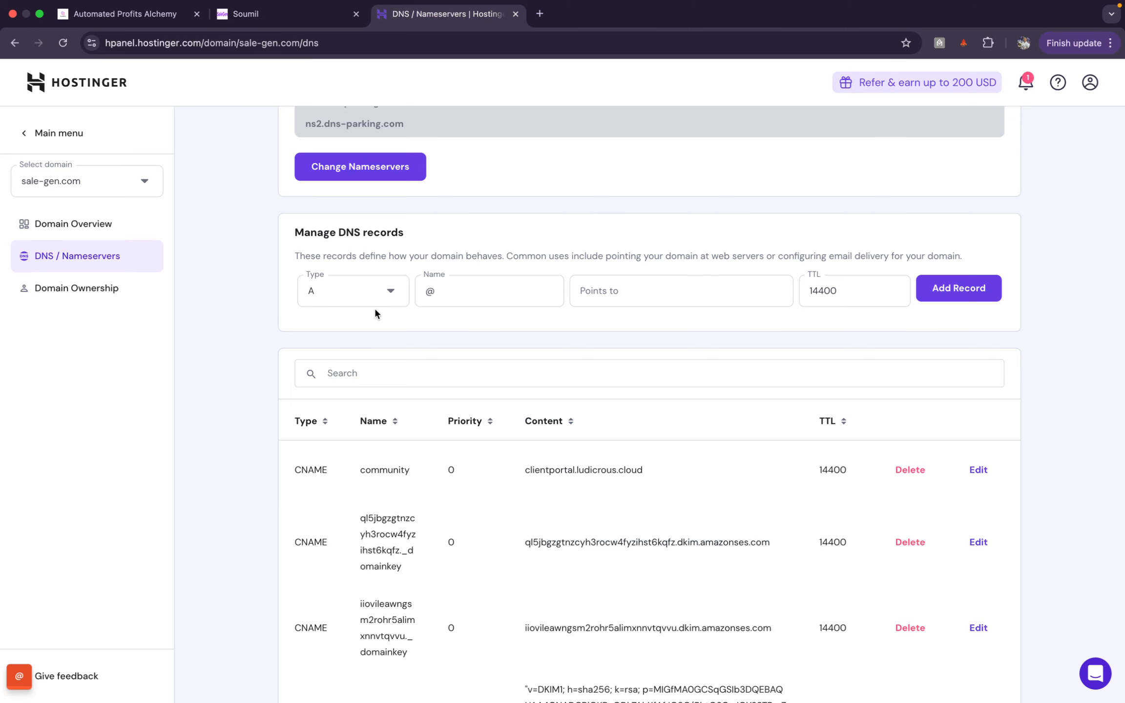
Step: Add a second MX record named 'c' with mail server mxb.mailgun.org at priority 10
click(376, 293)
click(334, 364)
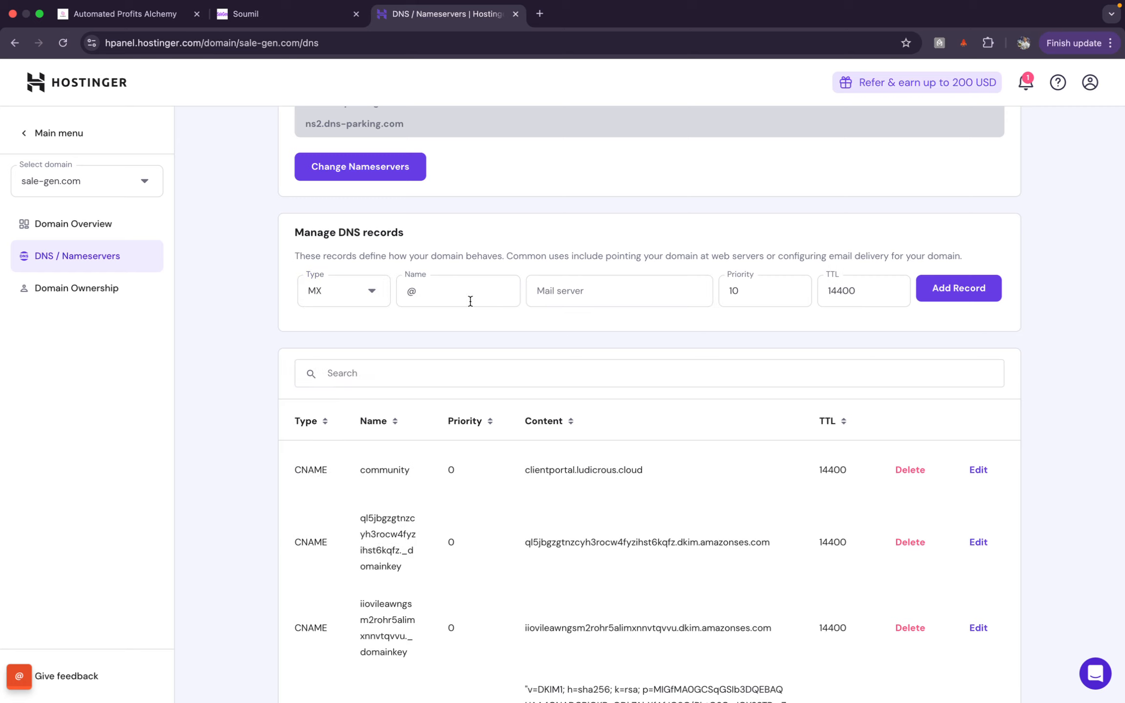
click(471, 301)
key(BackSpace)
text(c)
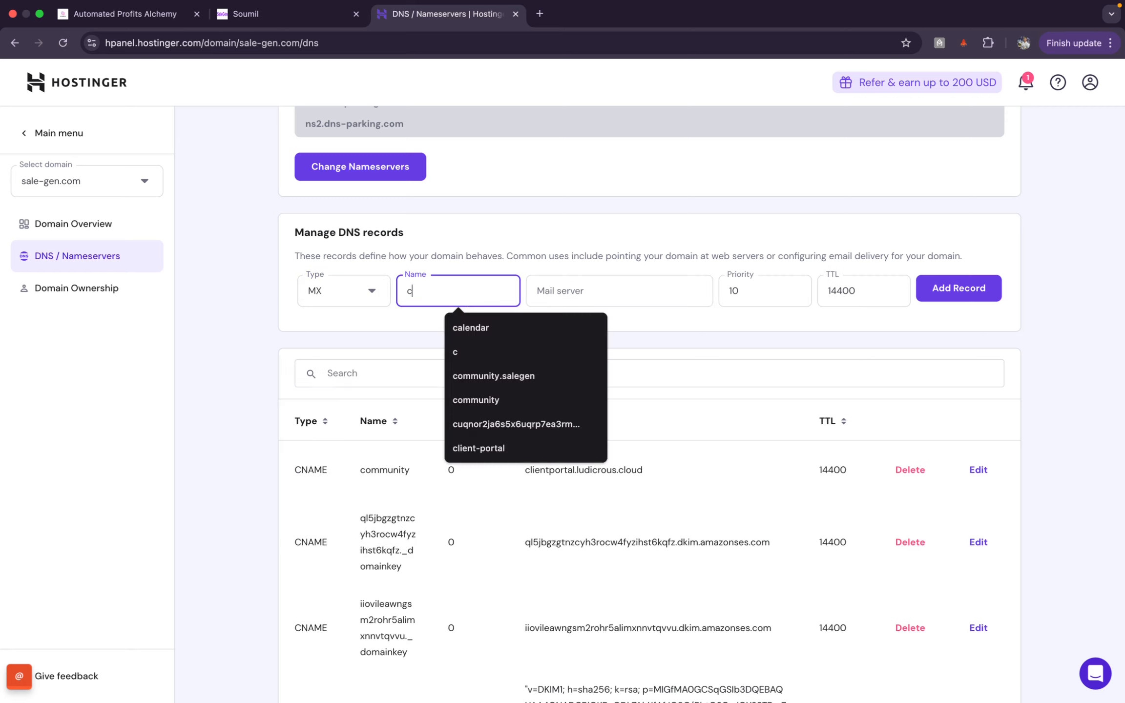
click(285, 13)
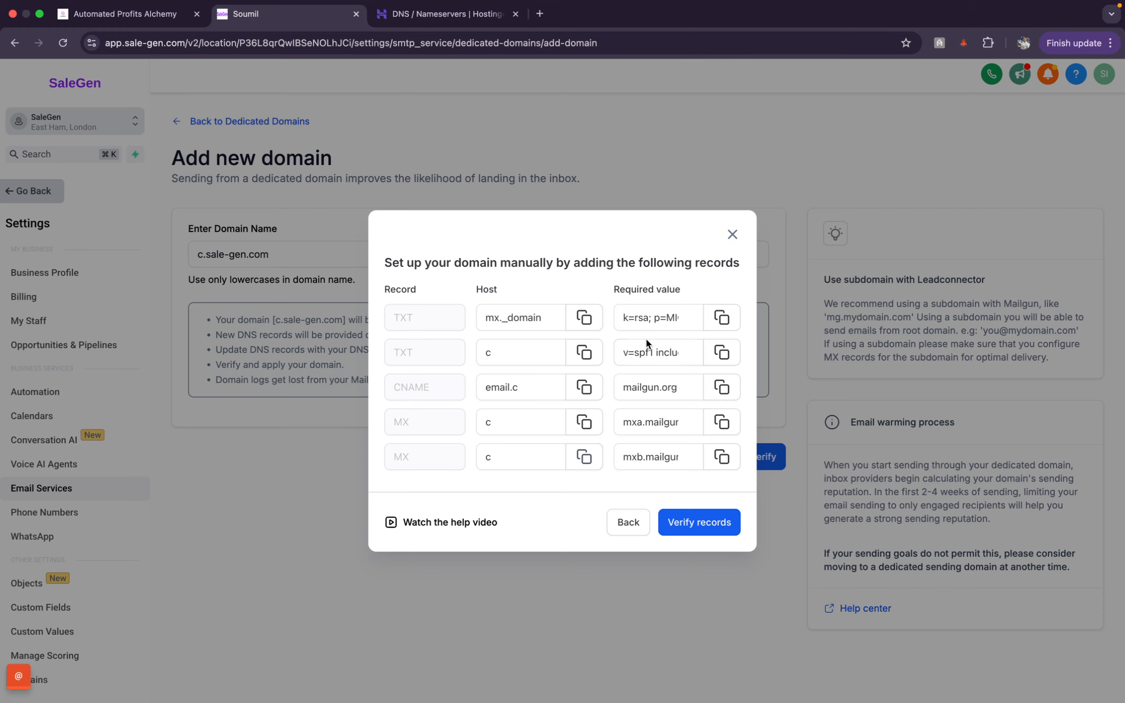
click(722, 457)
click(447, 14)
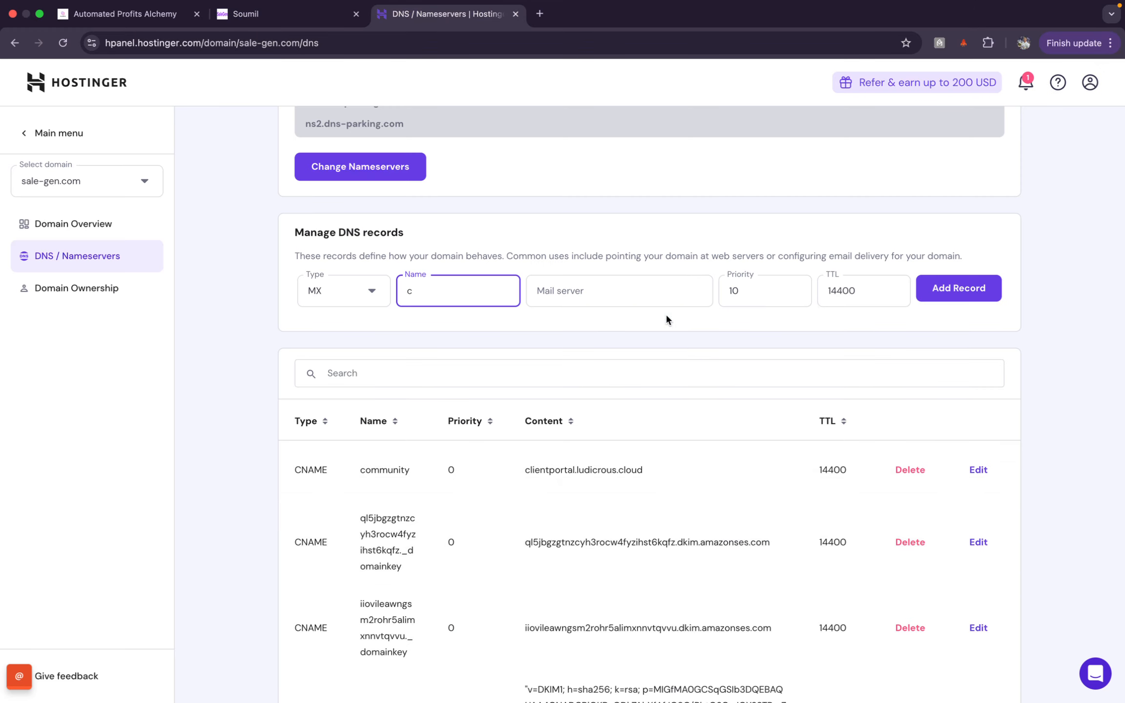
click(665, 296)
key(super+v)
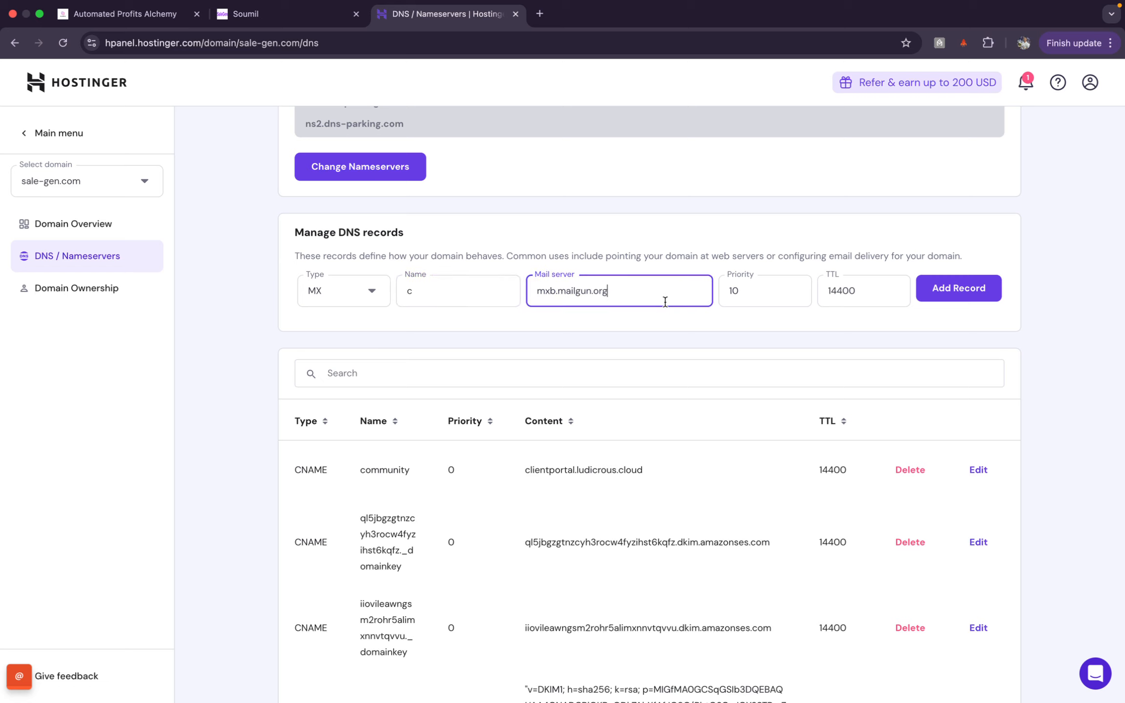
click(953, 304)
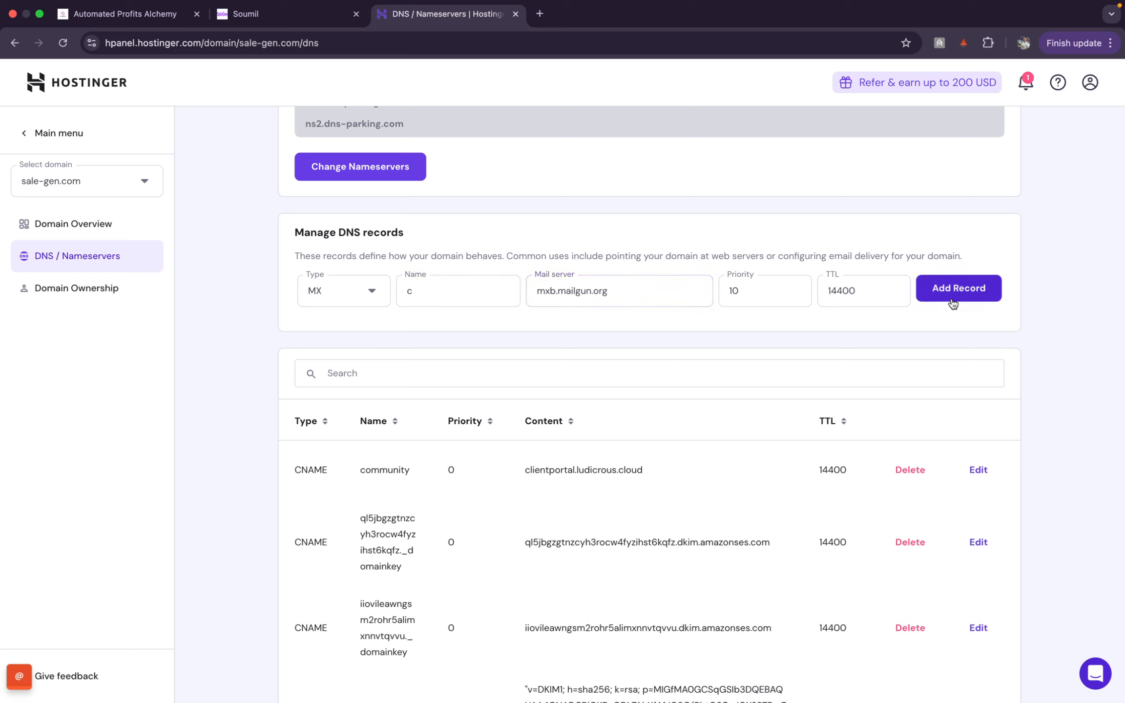
click(300, 30)
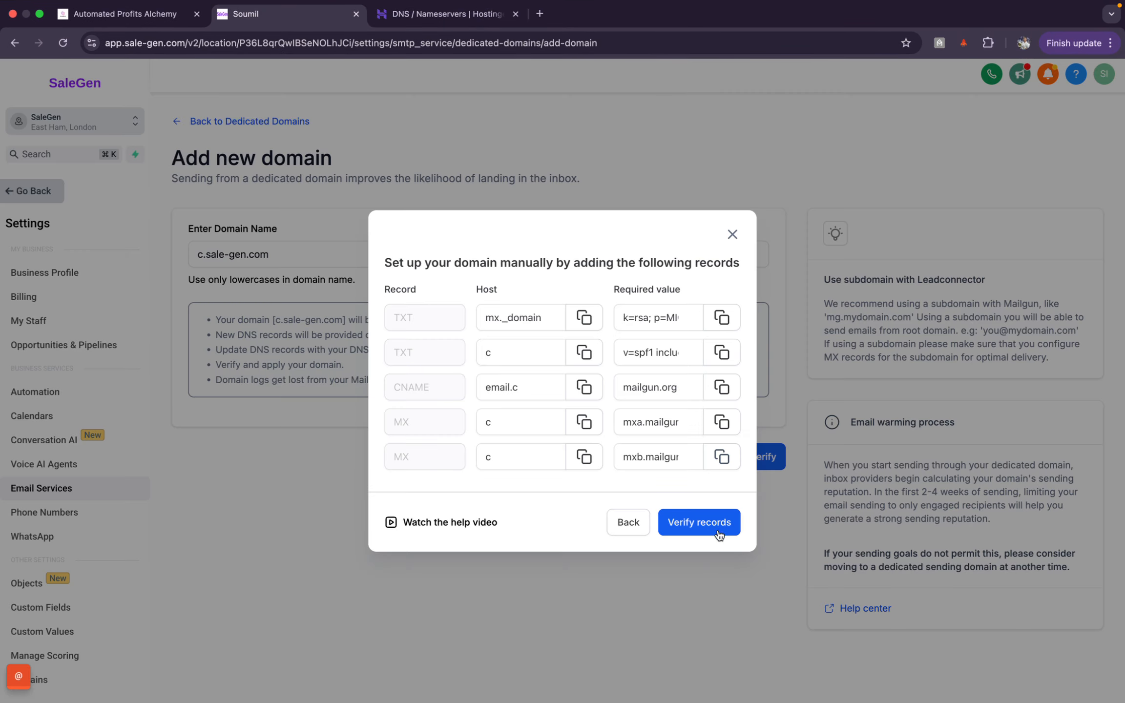
Step: Verify the records and confirm TXT, CNAME and both MX show Verified, with only DMARC pending
click(699, 522)
click(416, 19)
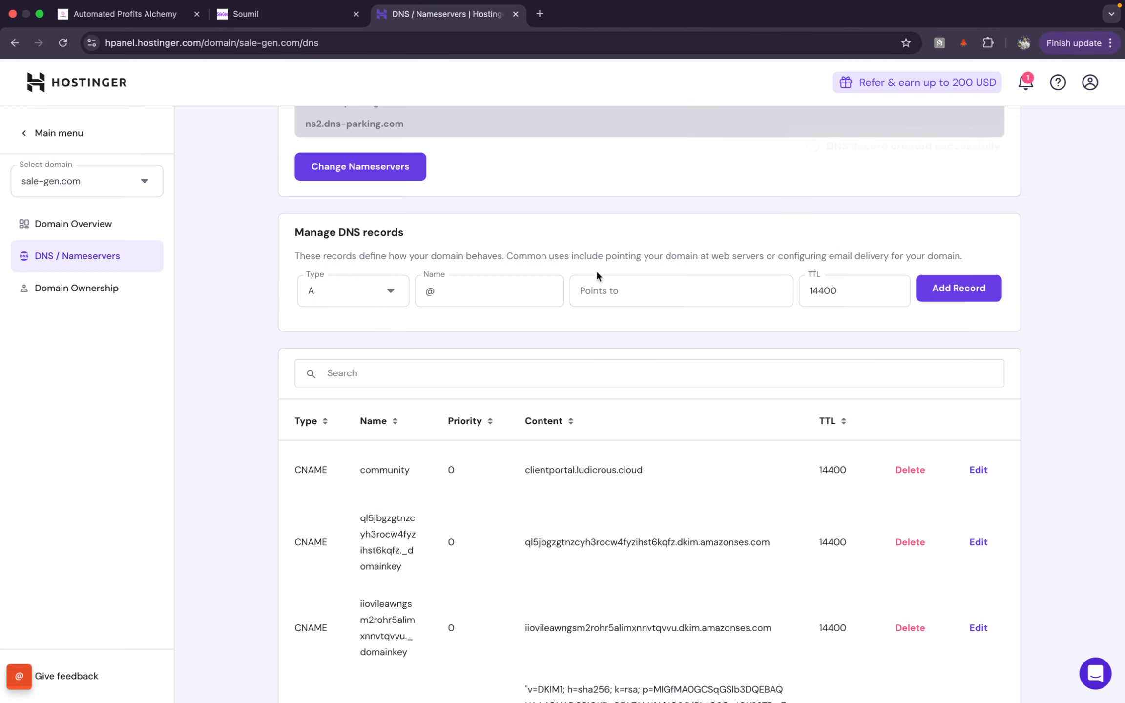
click(306, 18)
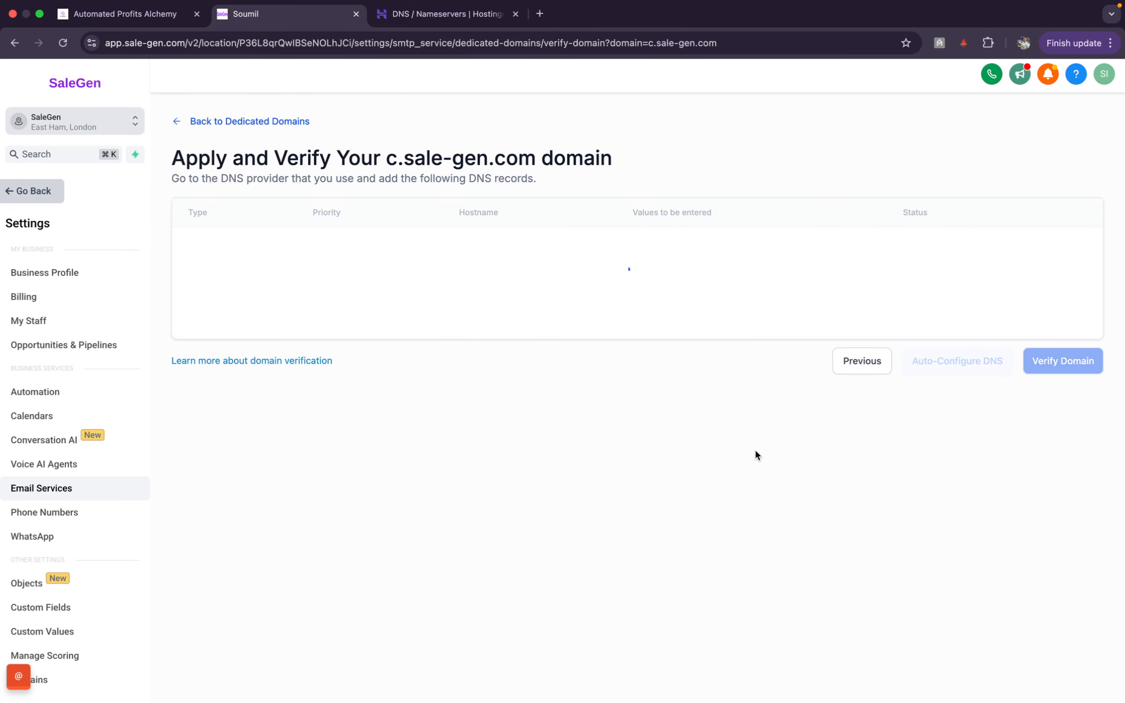
scroll(754, 455, down, 1)
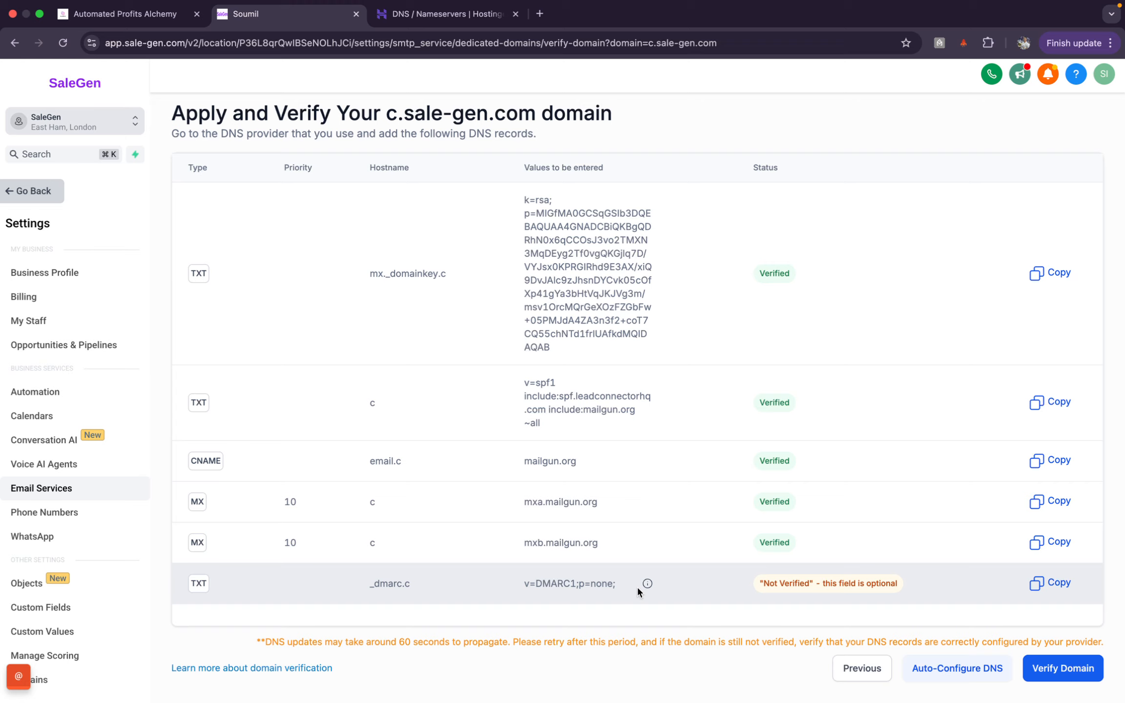
Step: Open ChatGPT in a new tab and select the GPT-4o model
click(540, 15)
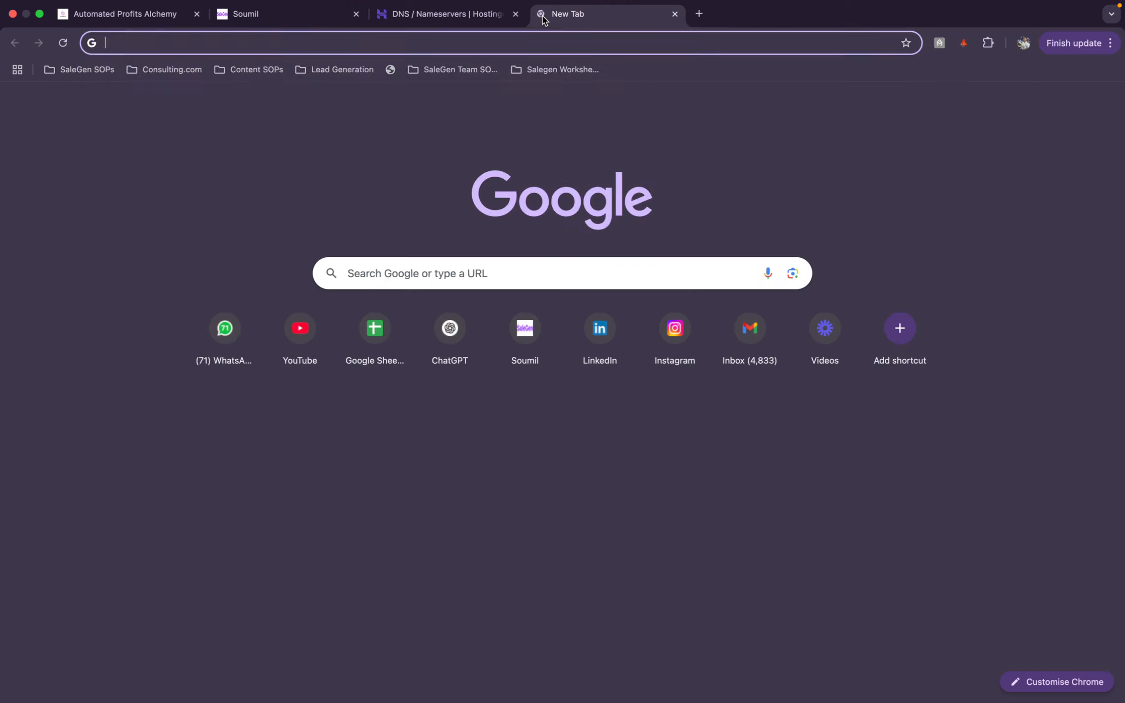
text(ch)
key(Return)
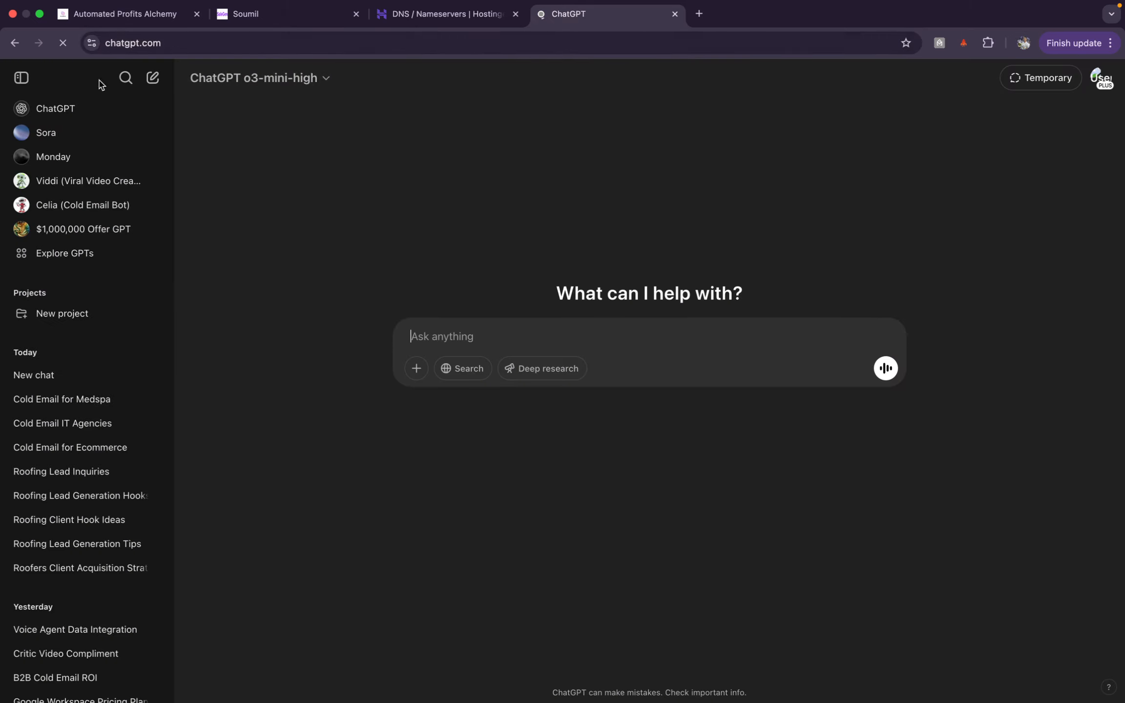
click(21, 77)
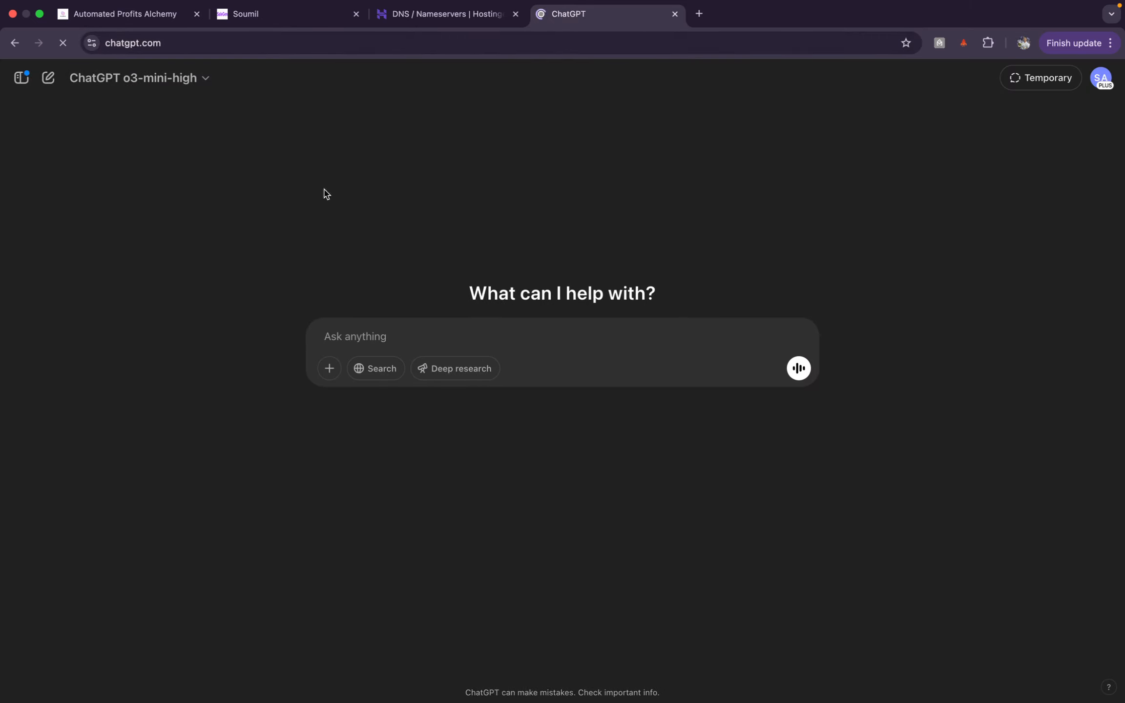
click(187, 80)
click(156, 146)
Step: Ask ChatGPT to explain DMARC in the simplest language, read it, then close the tab
click(416, 344)
text(e)
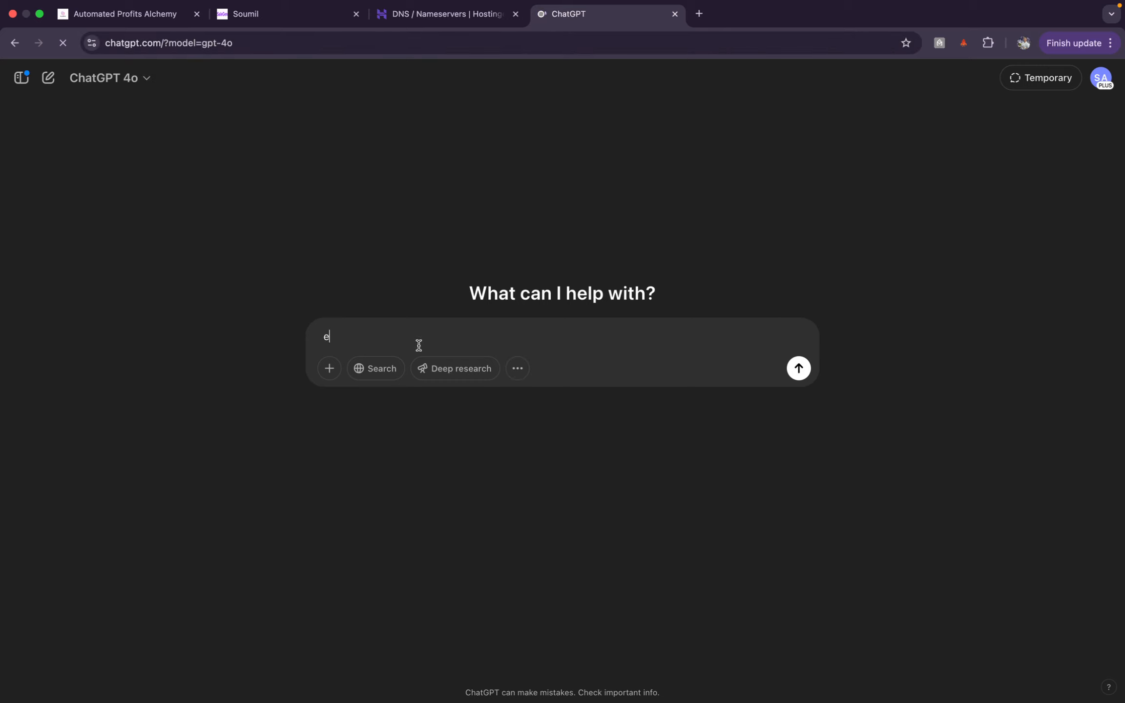
text(xplain dmar)
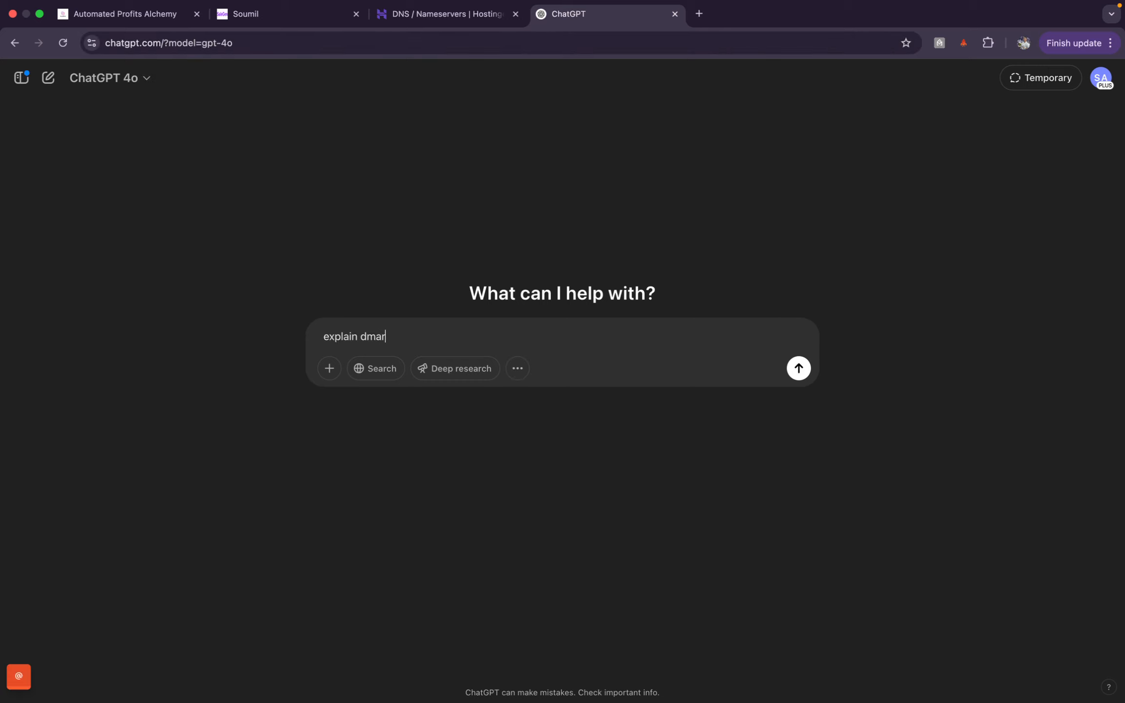
text(c to someone who doesn't unders)
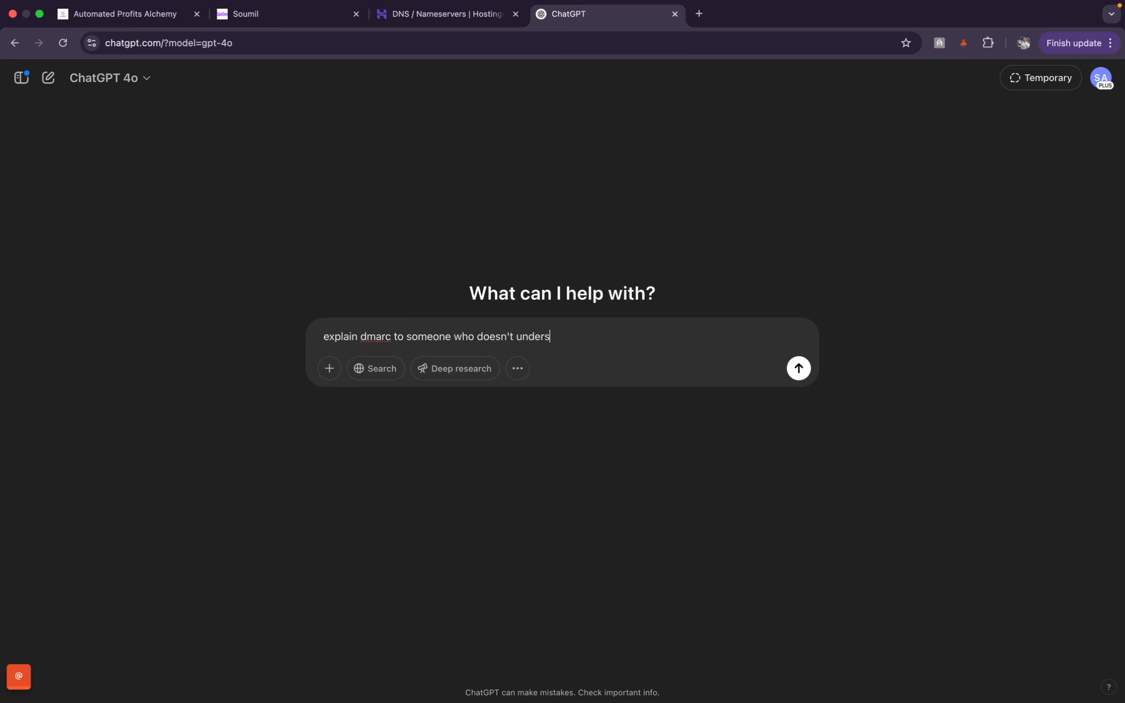
text(tand it in the simplest lan)
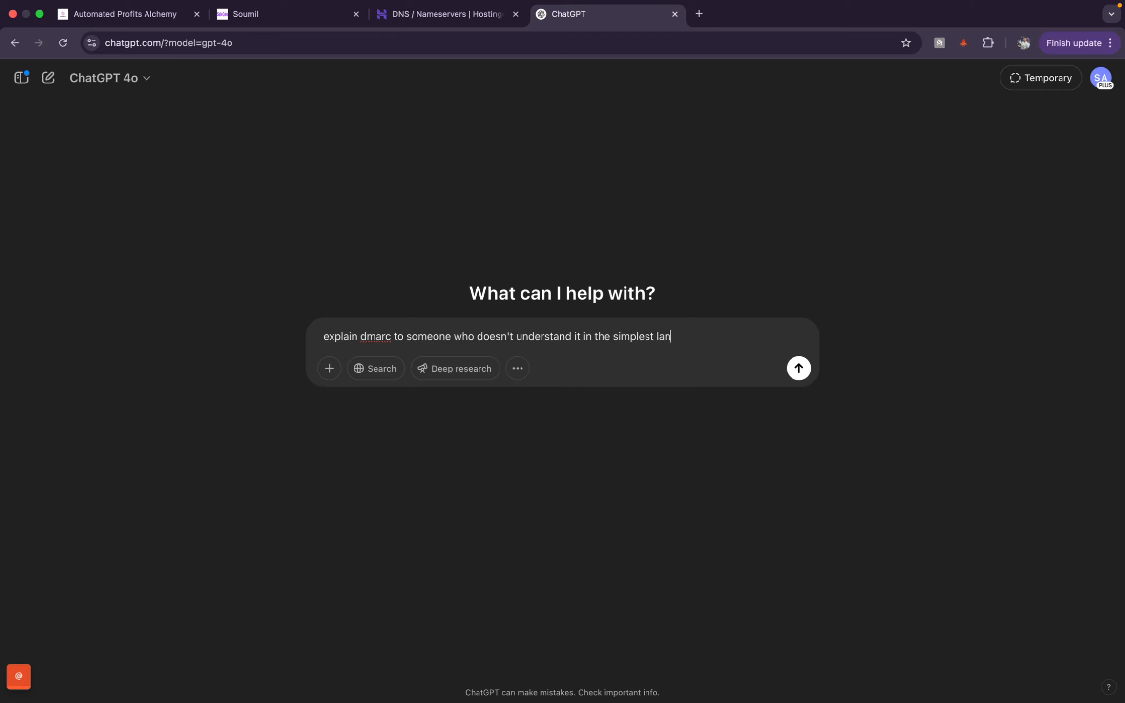
text(guage\)
key(Return)
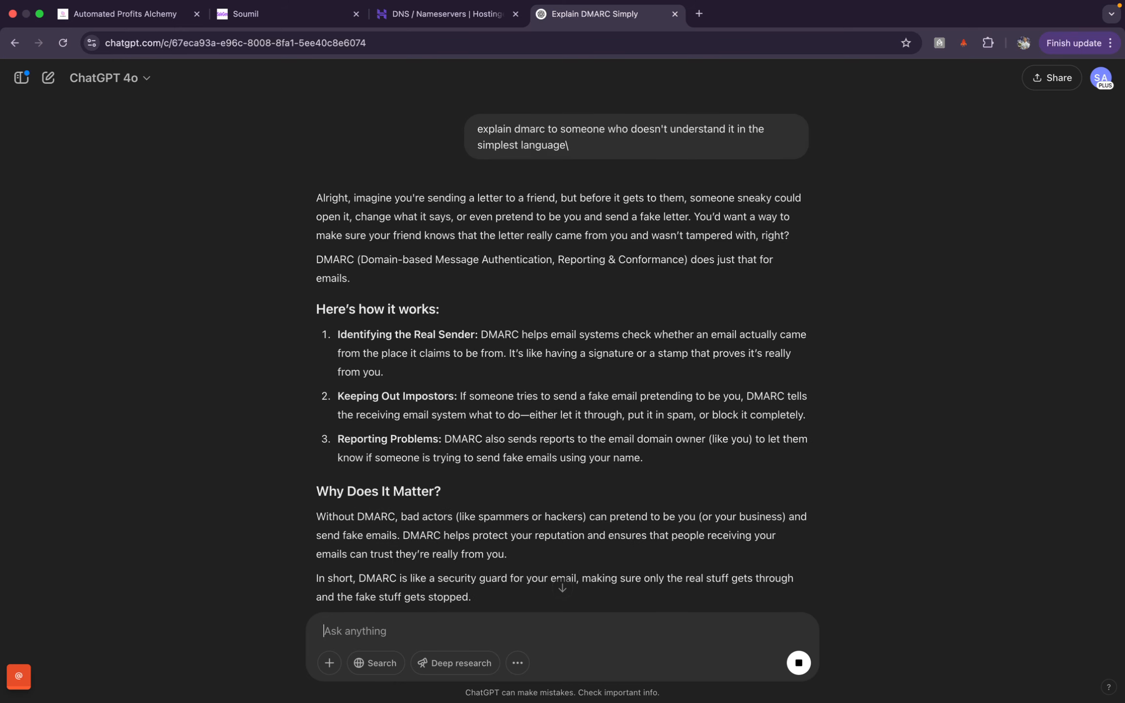
scroll(562, 352, down, 2)
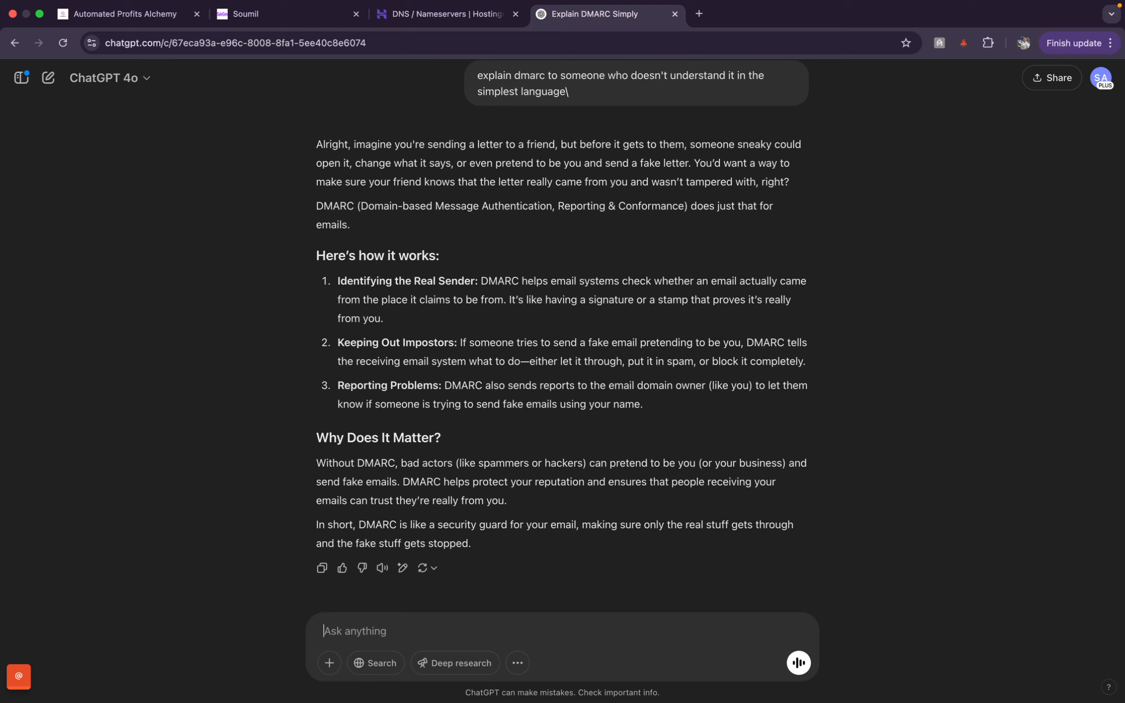
key(super+w)
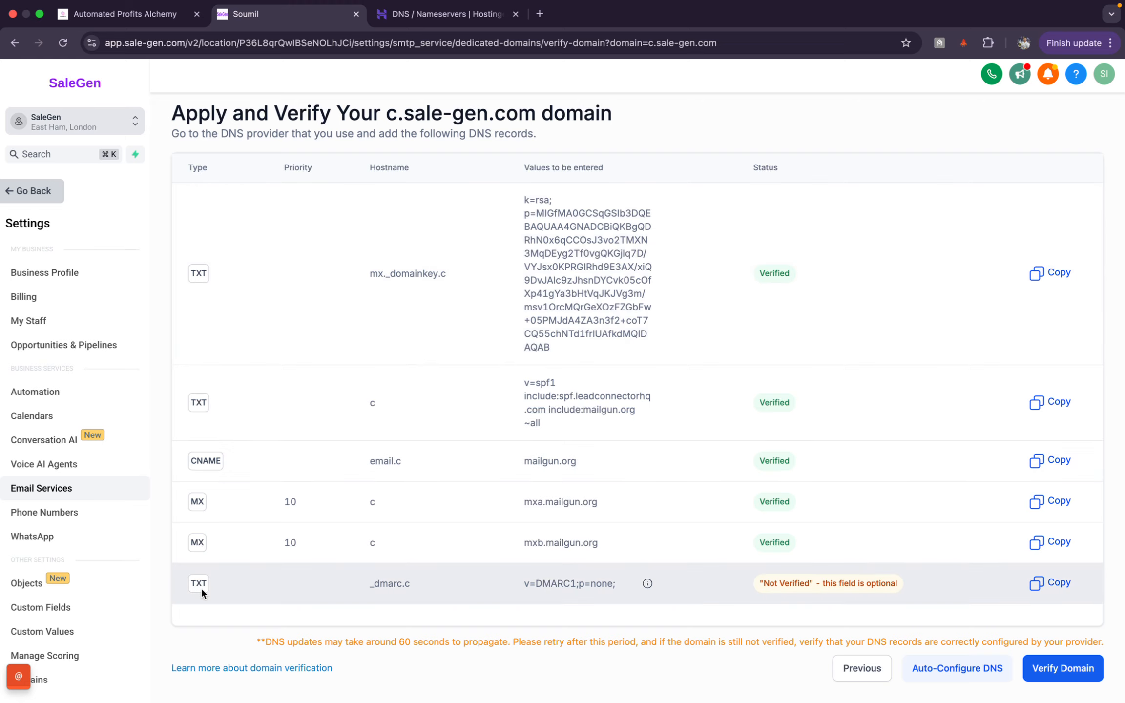
Step: Set the new Hostinger DNS record's type to TXT
click(442, 14)
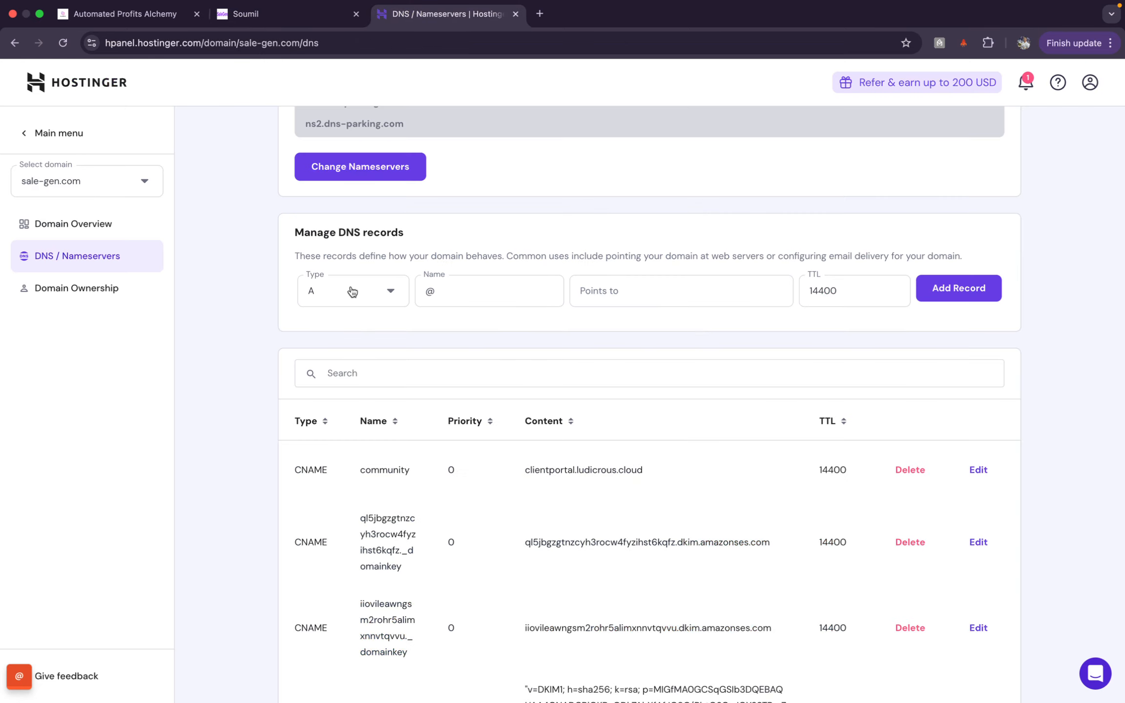
click(382, 290)
click(354, 488)
click(305, 14)
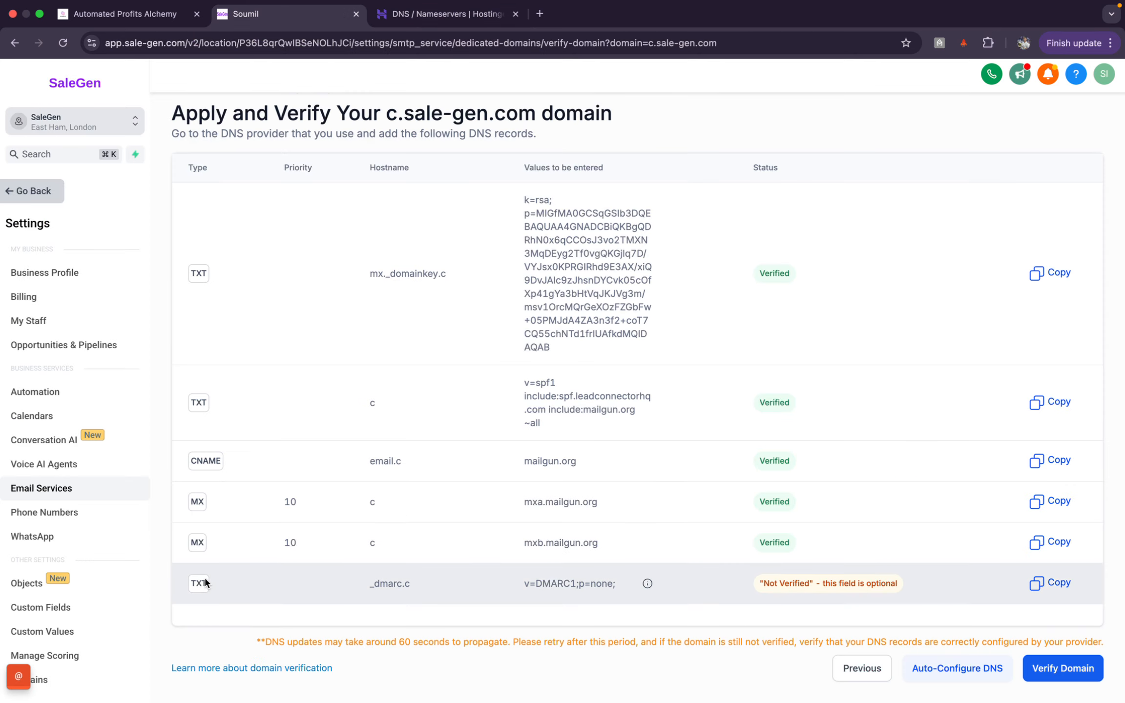
Step: Copy _dmarc.c from SaleGen into the TXT record's Name field in place of @
mouse_move(205, 579)
mouse_down()
mouse_move(154, 585)
mouse_move(212, 589)
mouse_up()
drag(370, 583, 396, 587)
right_click(414, 581)
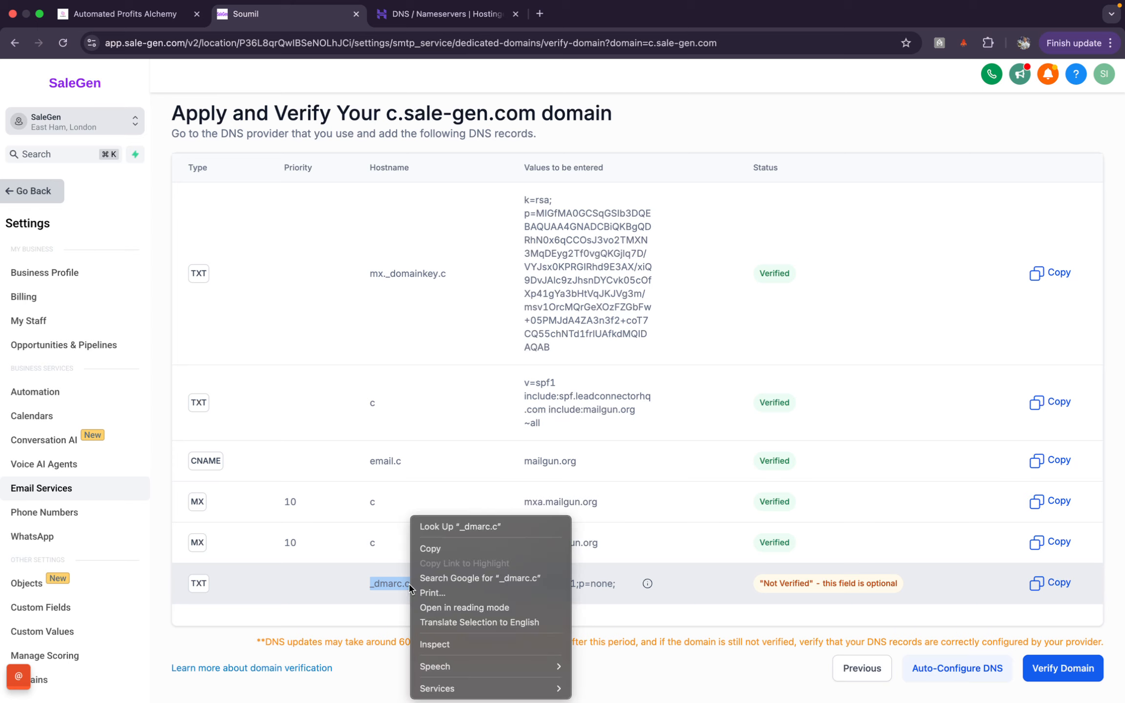
click(452, 548)
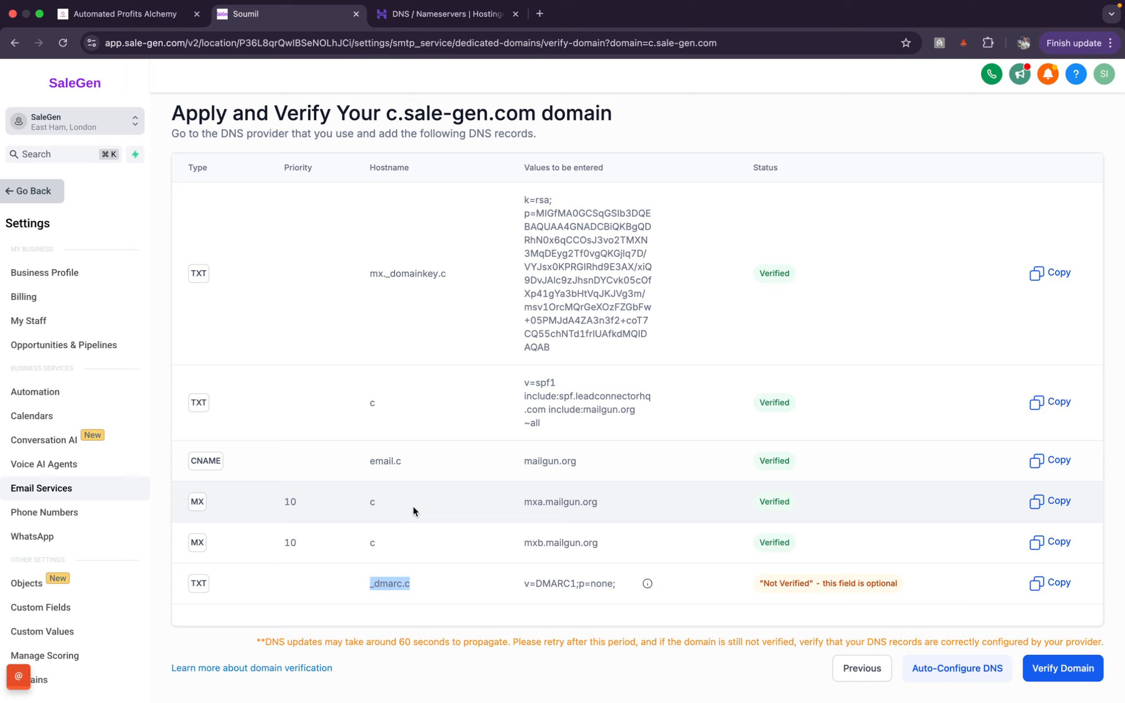
click(454, 14)
click(489, 292)
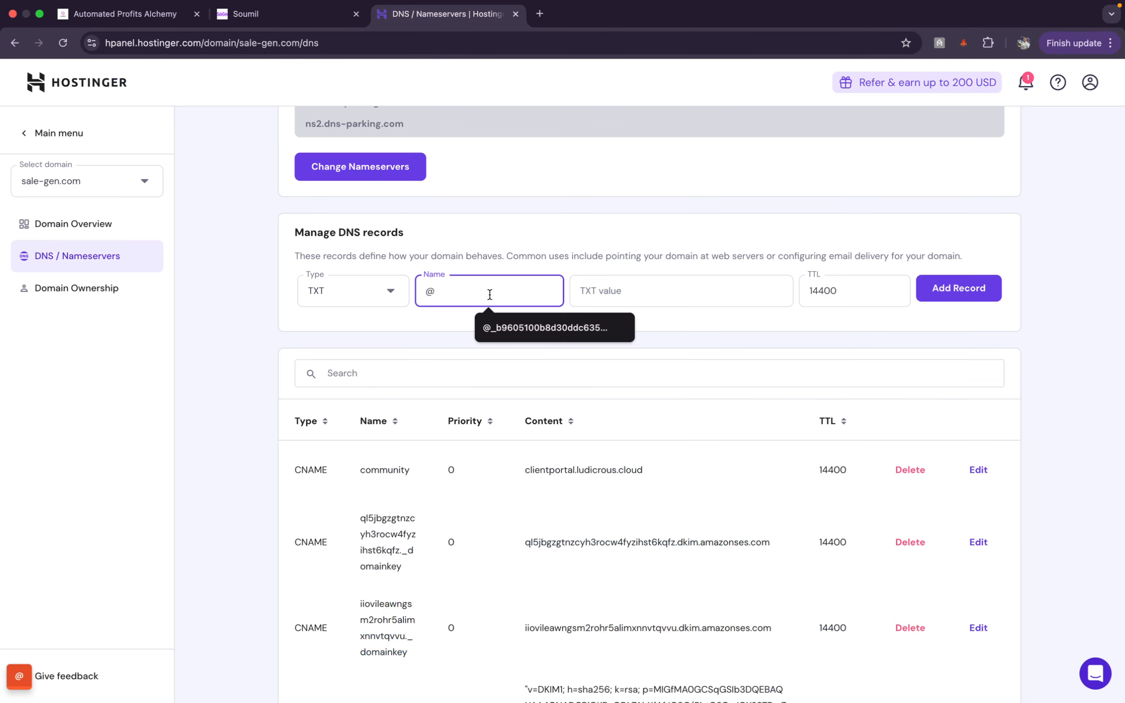
key(BackSpace)
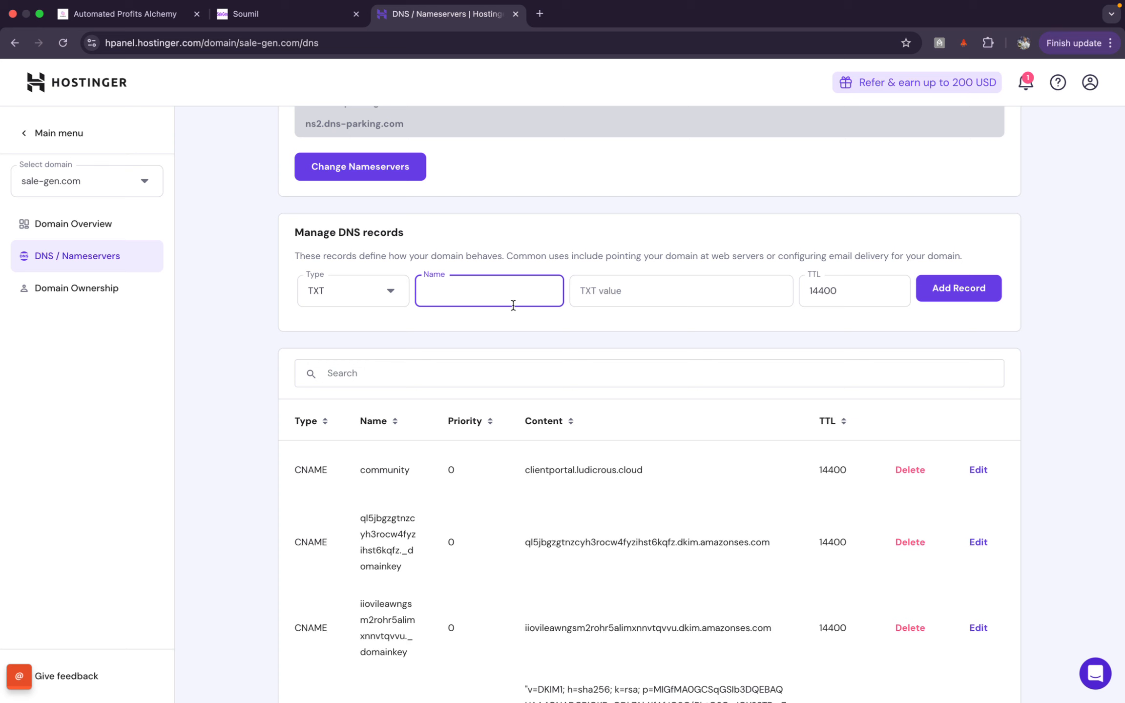
key(super+v)
click(299, 19)
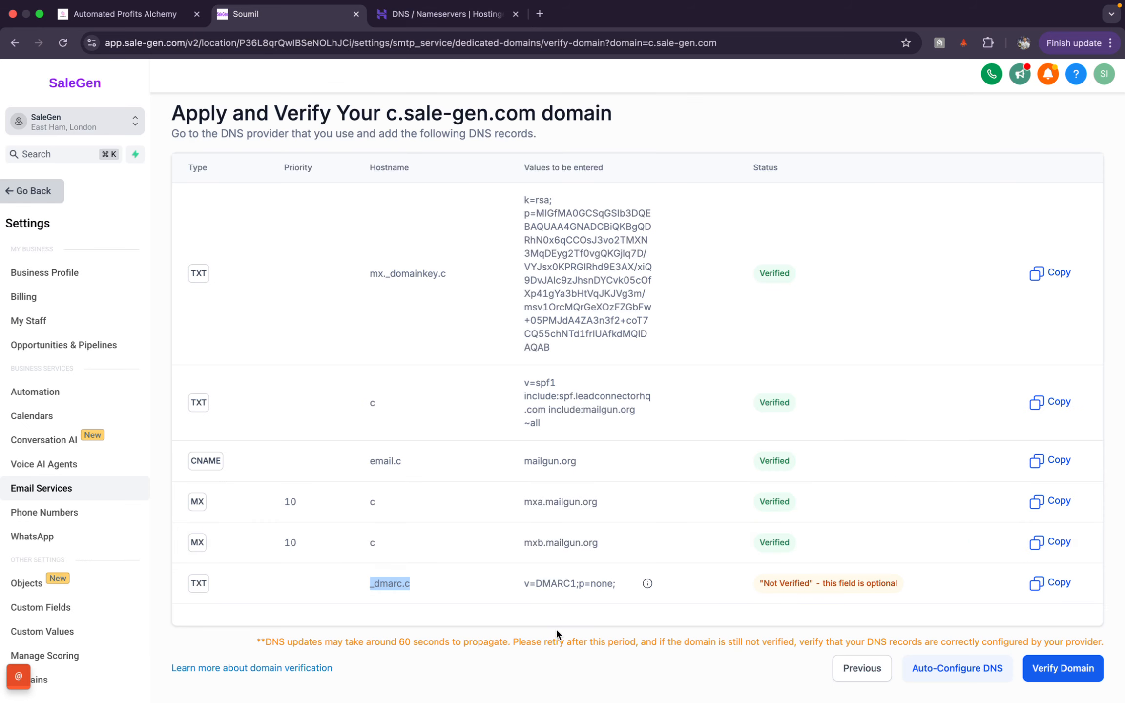
drag(524, 583, 615, 588)
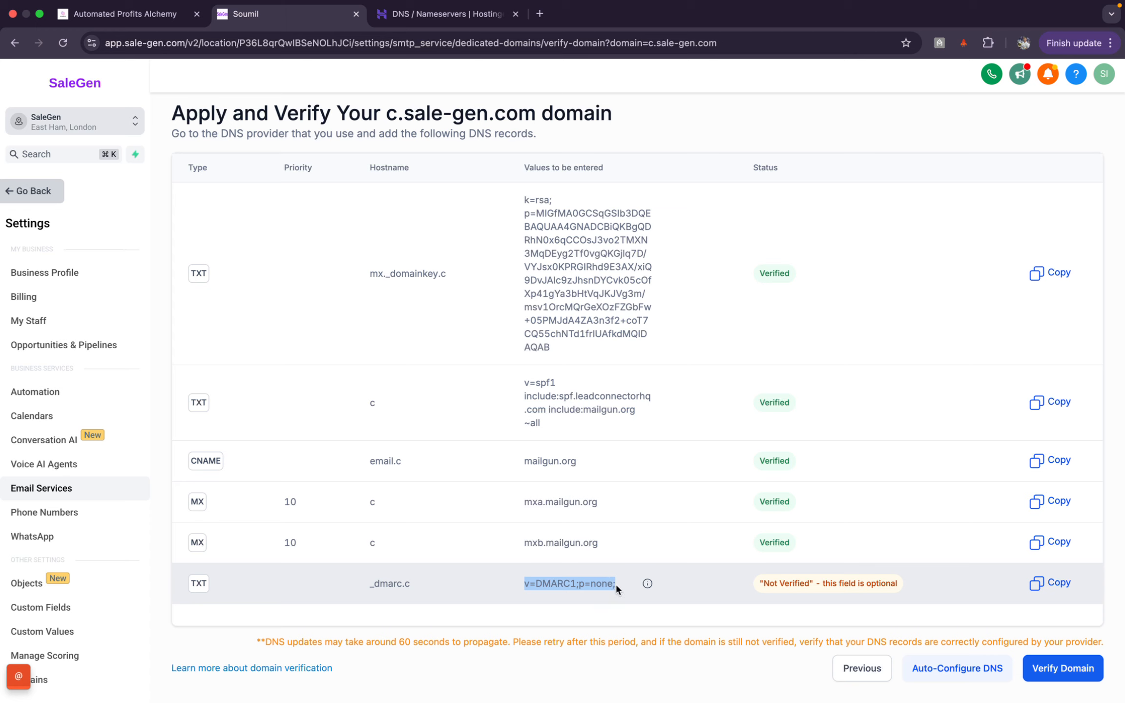
Step: Paste v=DMARC1;p=none; as the TXT value and add the _dmarc.c record
click(430, 14)
click(674, 284)
key(super+v)
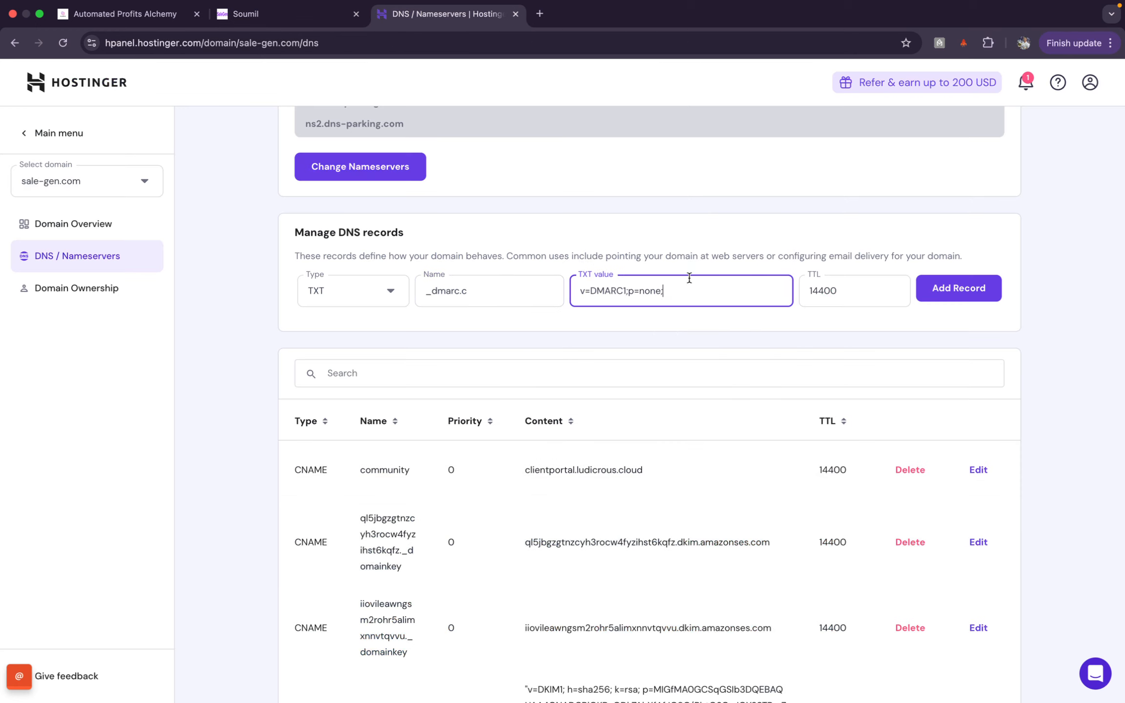
click(964, 299)
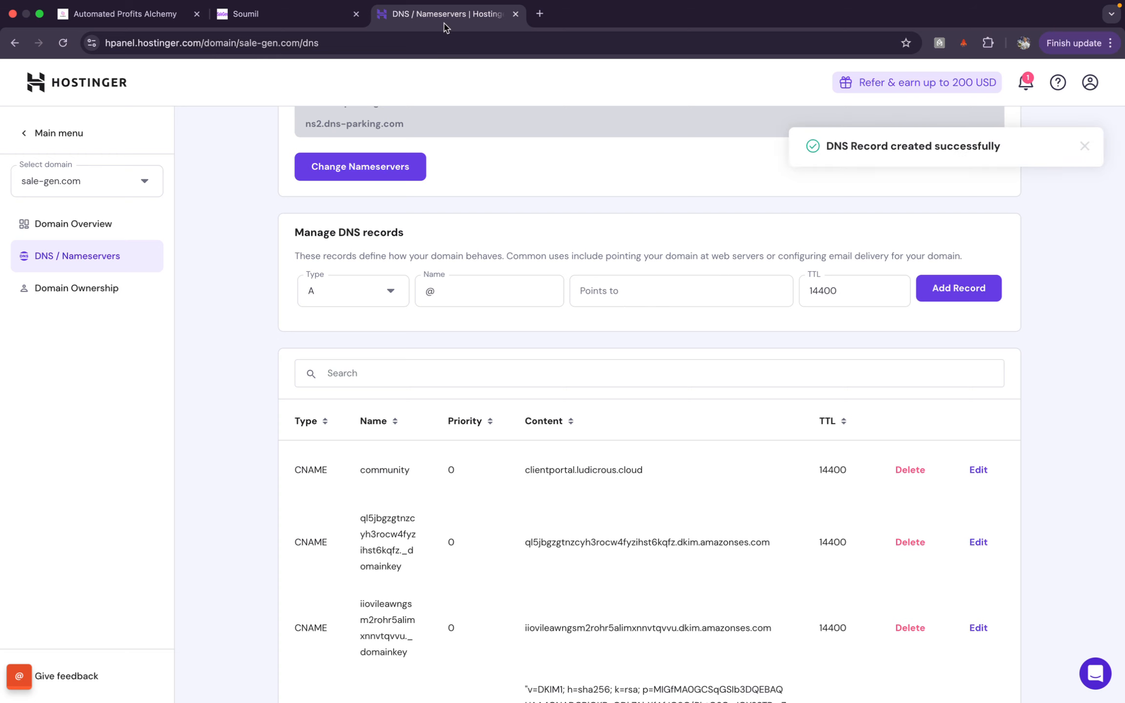
click(282, 11)
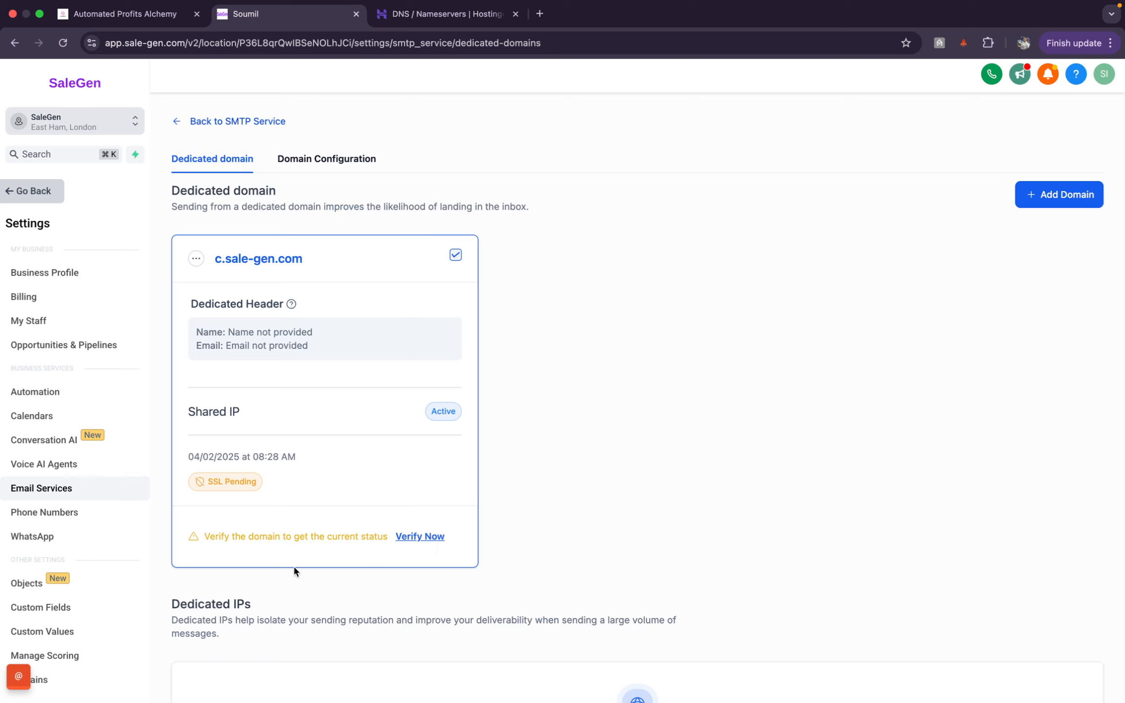
Step: Open c.sale-gen.com's verification page, re-verify all DNS records, and confirm SSL Issued
click(435, 537)
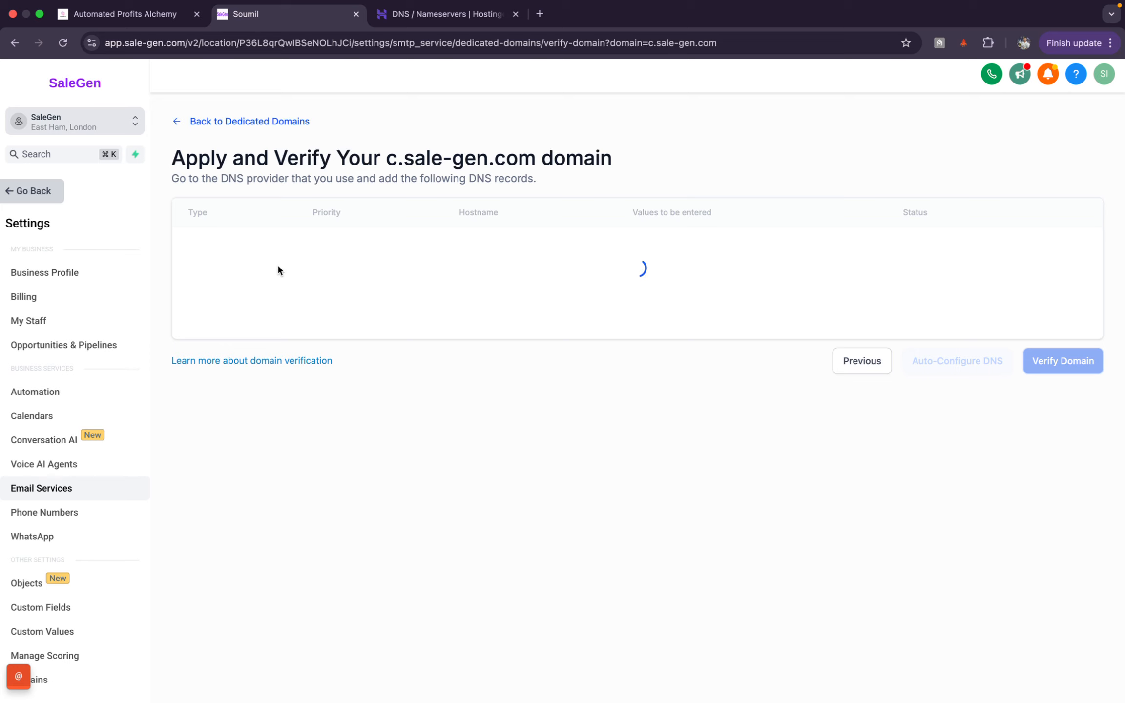
scroll(276, 269, down, 1)
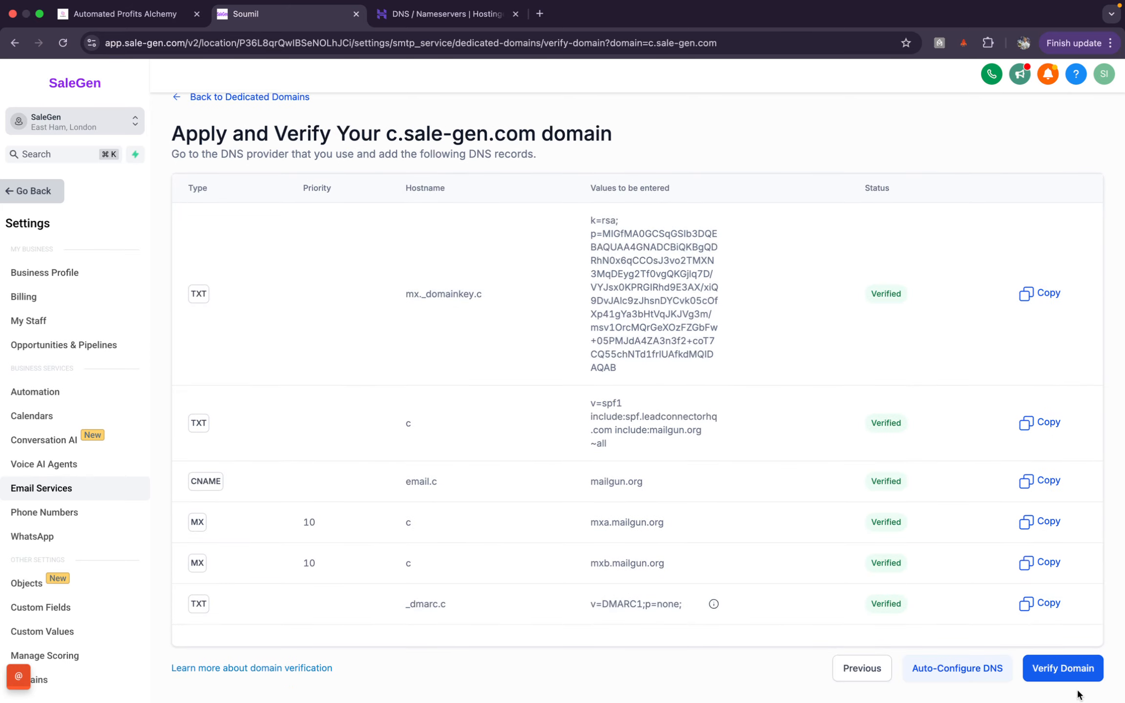
click(1064, 668)
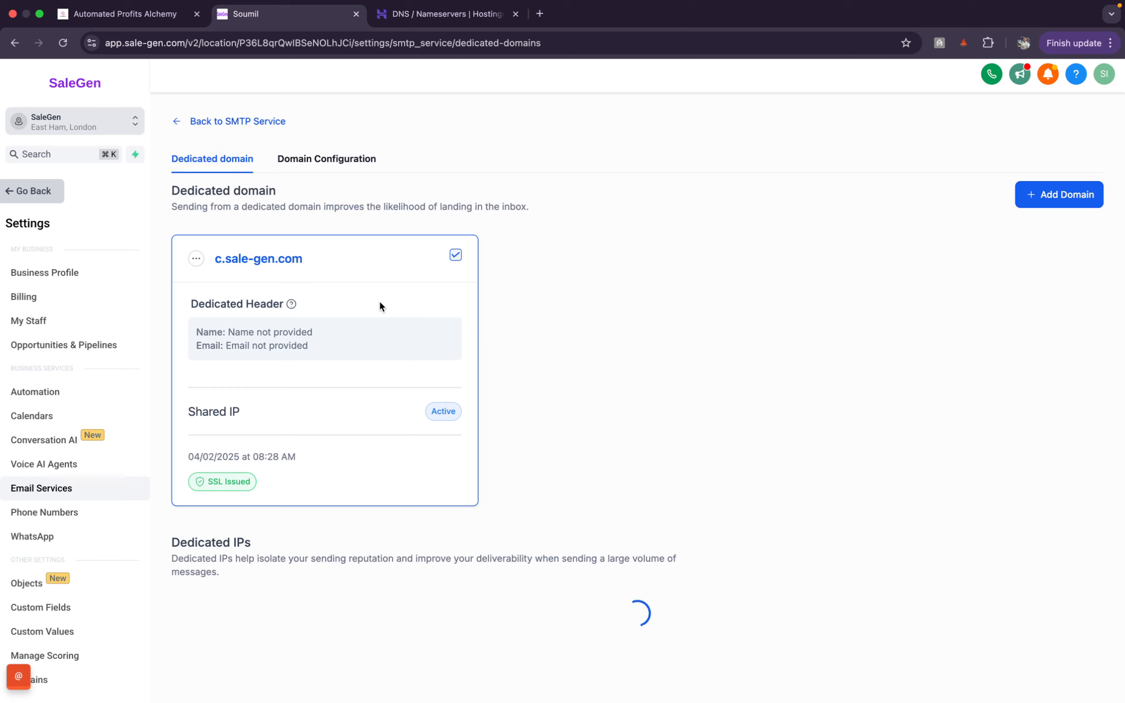
drag(256, 485, 200, 468)
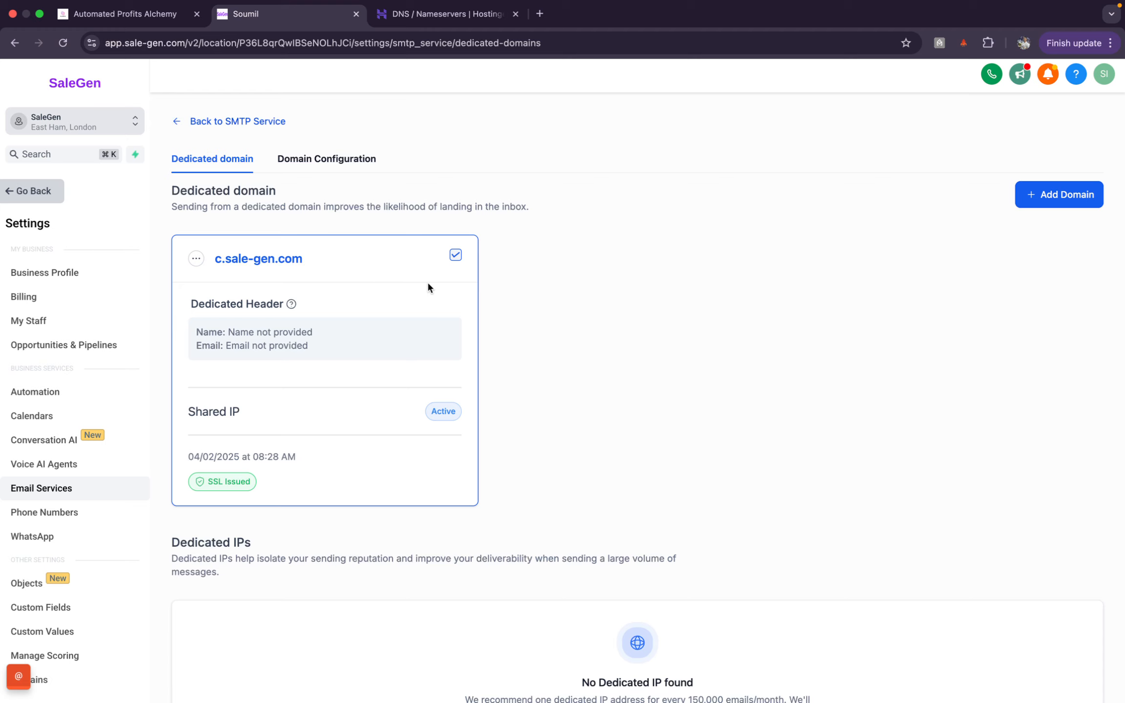
Step: Review Hostinger's DNS records, then return to the community setup guide post
click(440, 17)
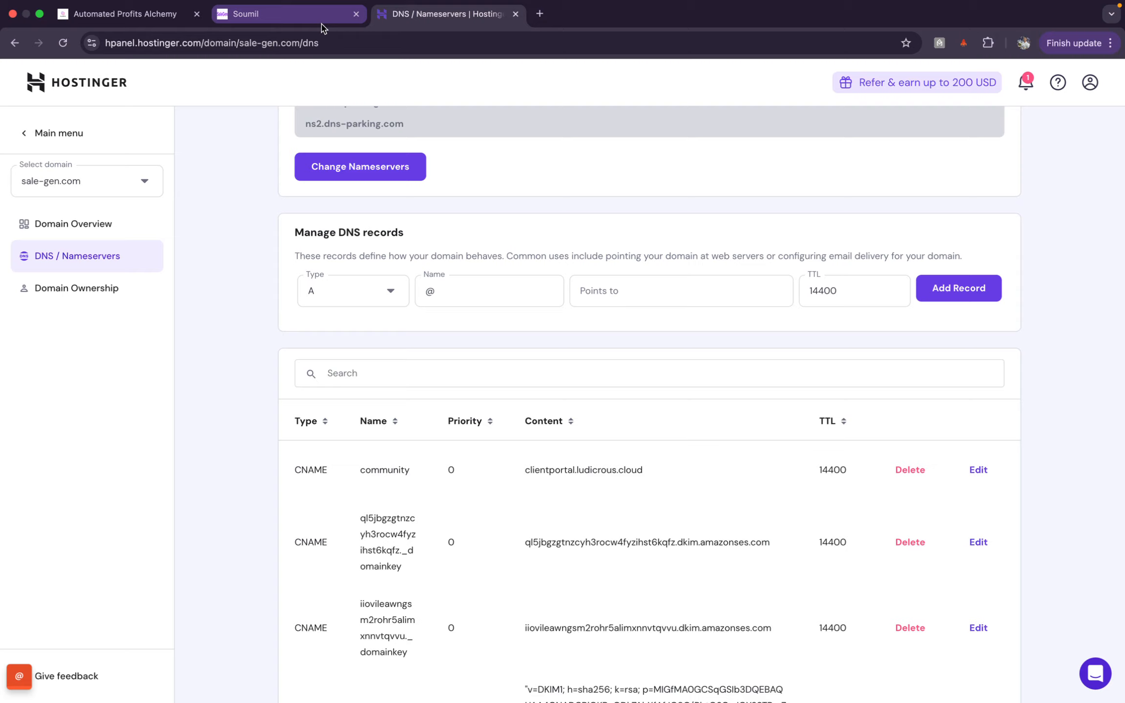
click(288, 13)
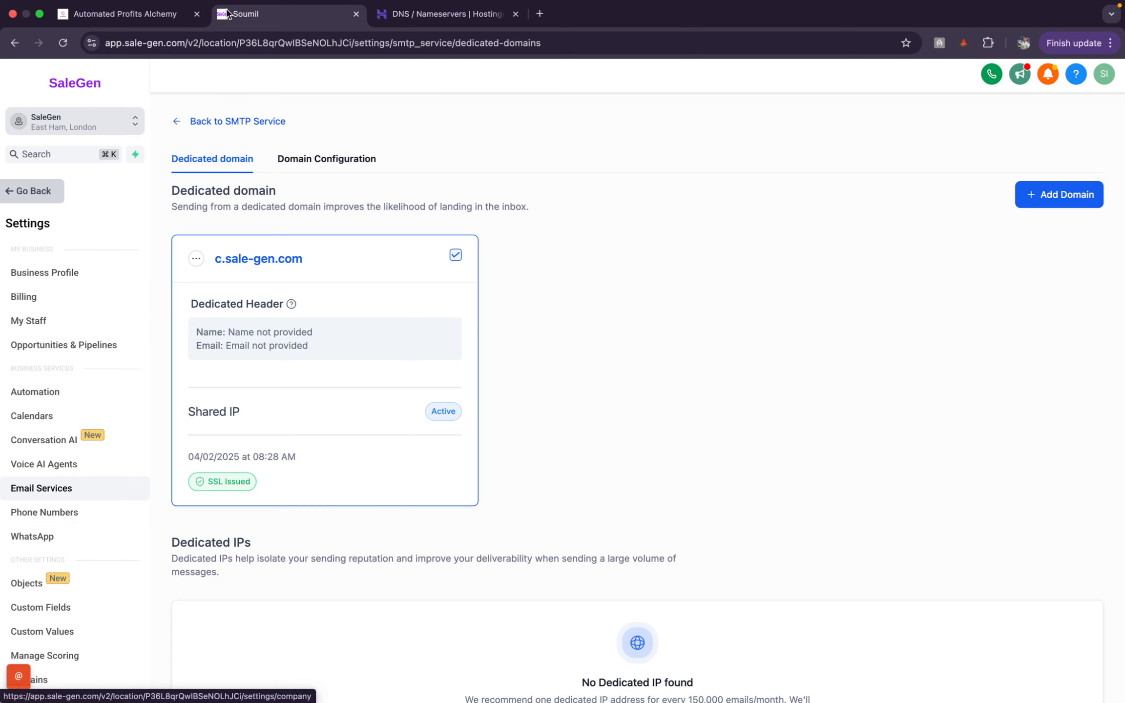
click(124, 14)
Step: Read guide steps 6–8 on headers, then go to SaleGen's Settings > Email Services
scroll(497, 446, down, 2)
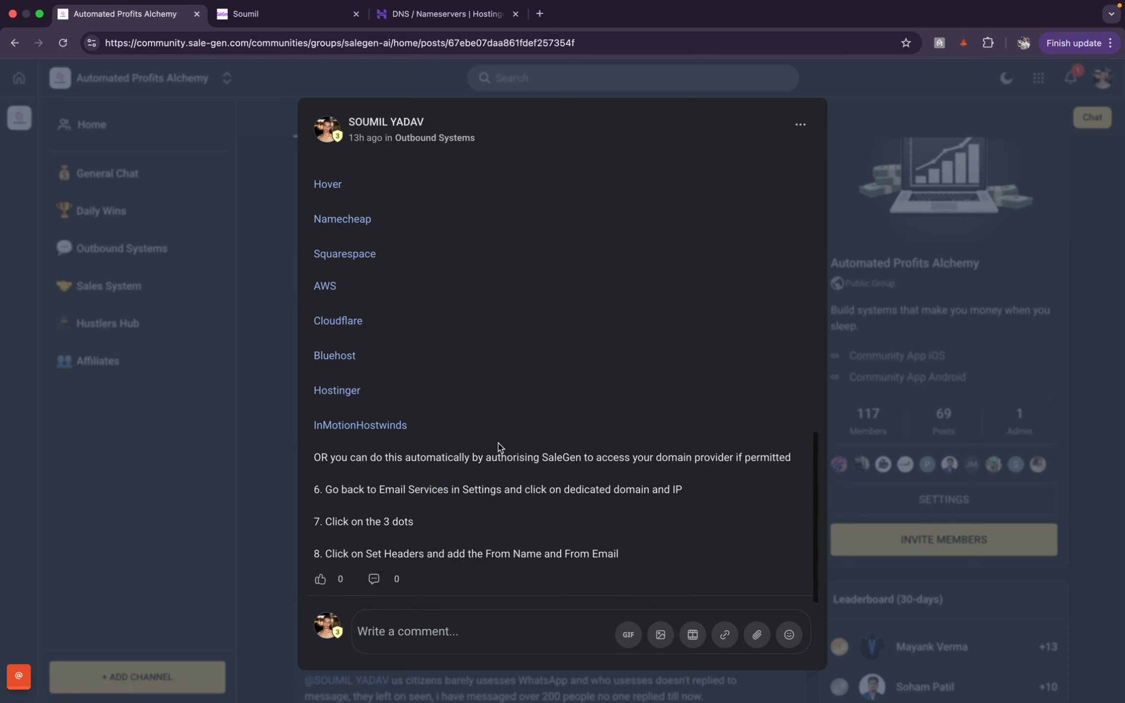
drag(386, 489, 589, 505)
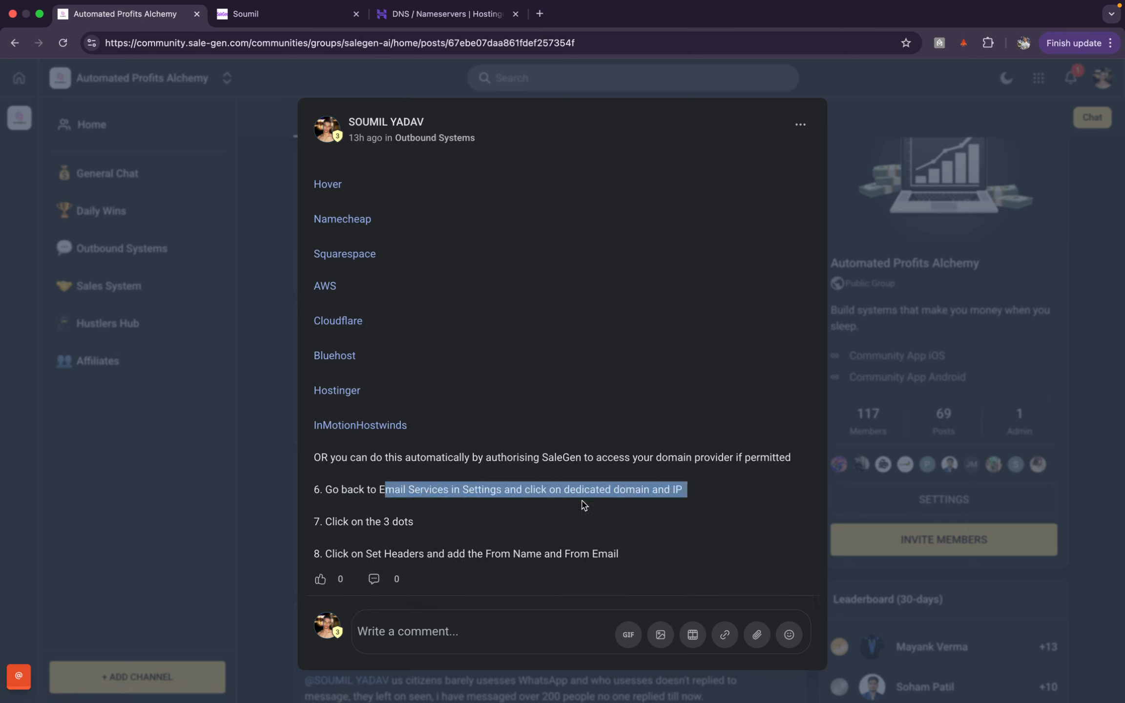
click(286, 12)
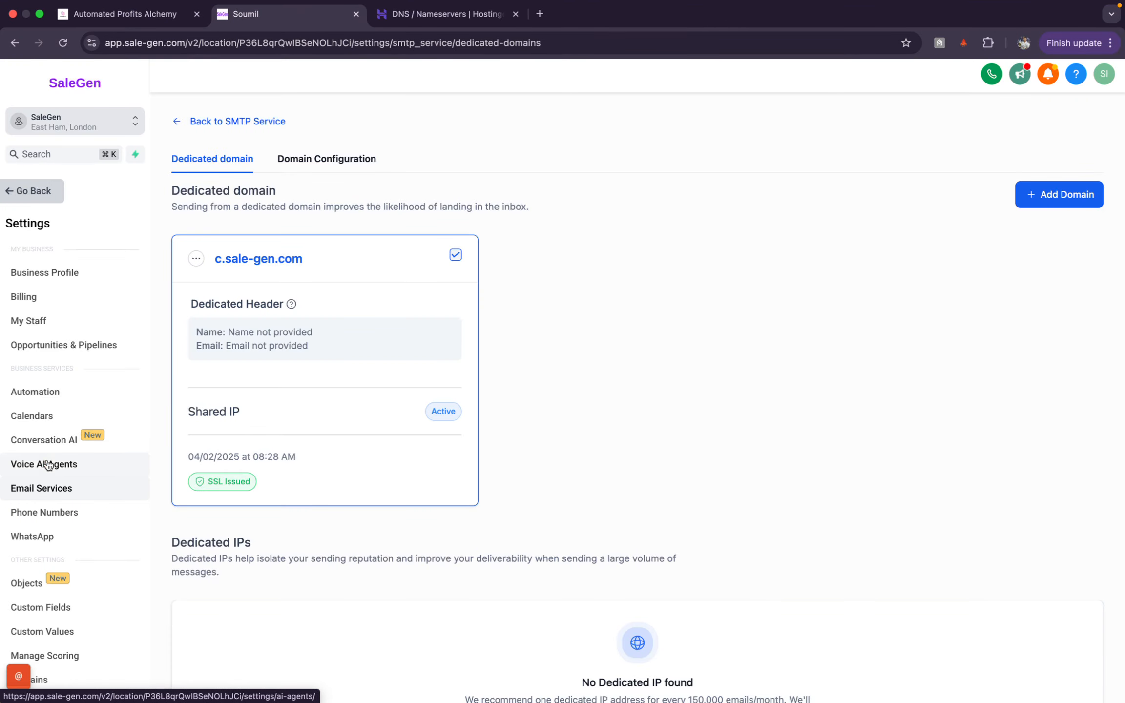
click(49, 465)
click(55, 191)
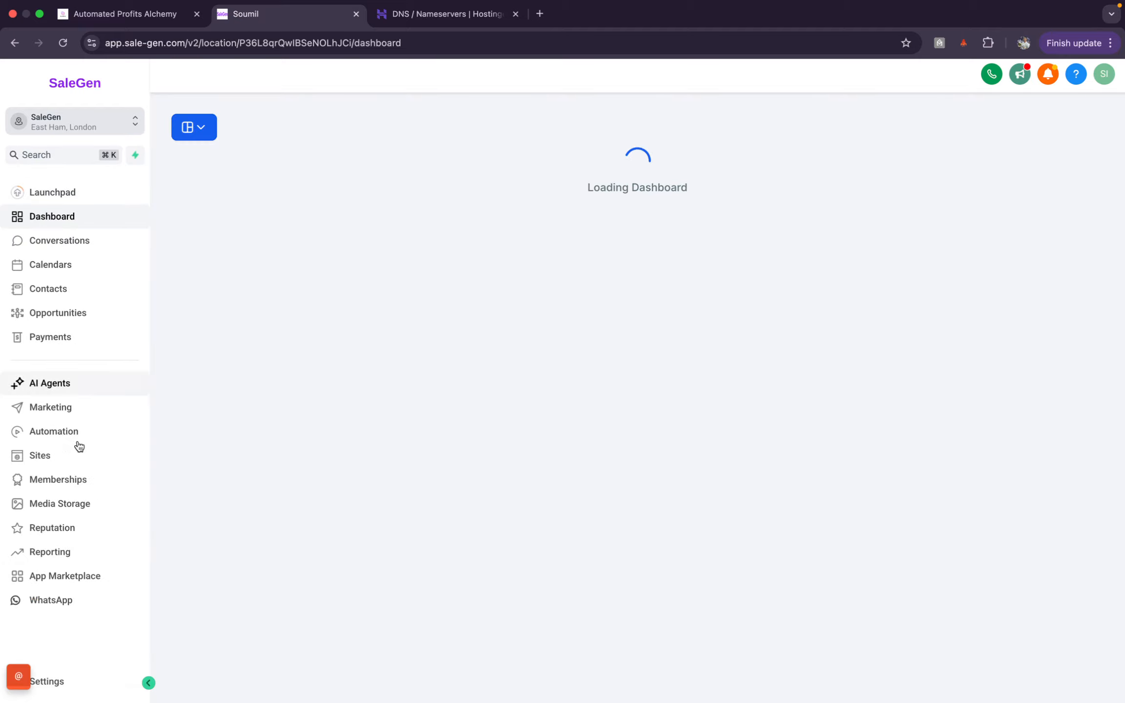
click(74, 689)
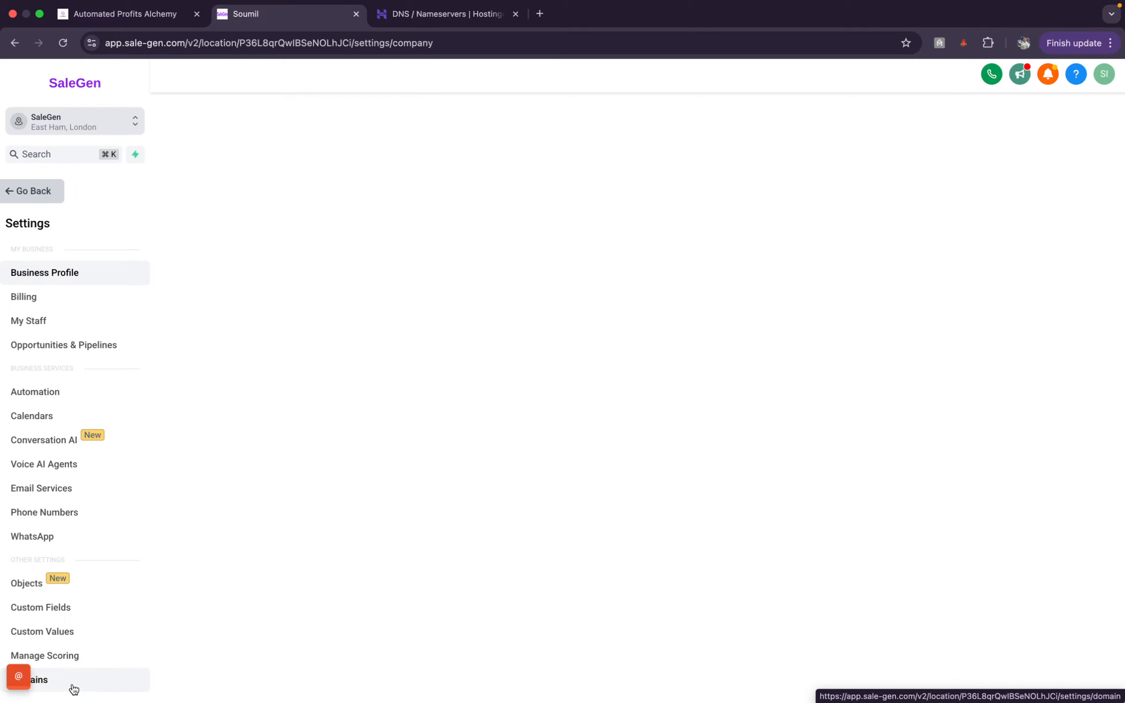
click(60, 495)
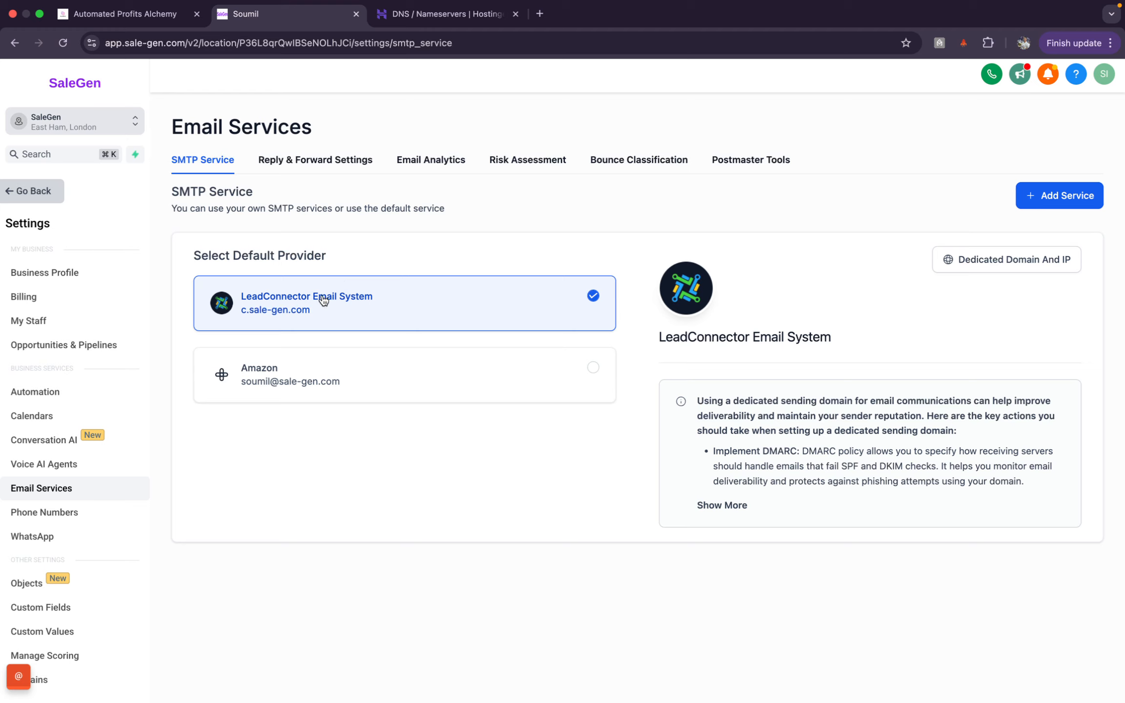
Step: Open Dedicated domain settings, recheck guide step 7, then open c.sale-gen.com's actions menu
drag(316, 315, 241, 317)
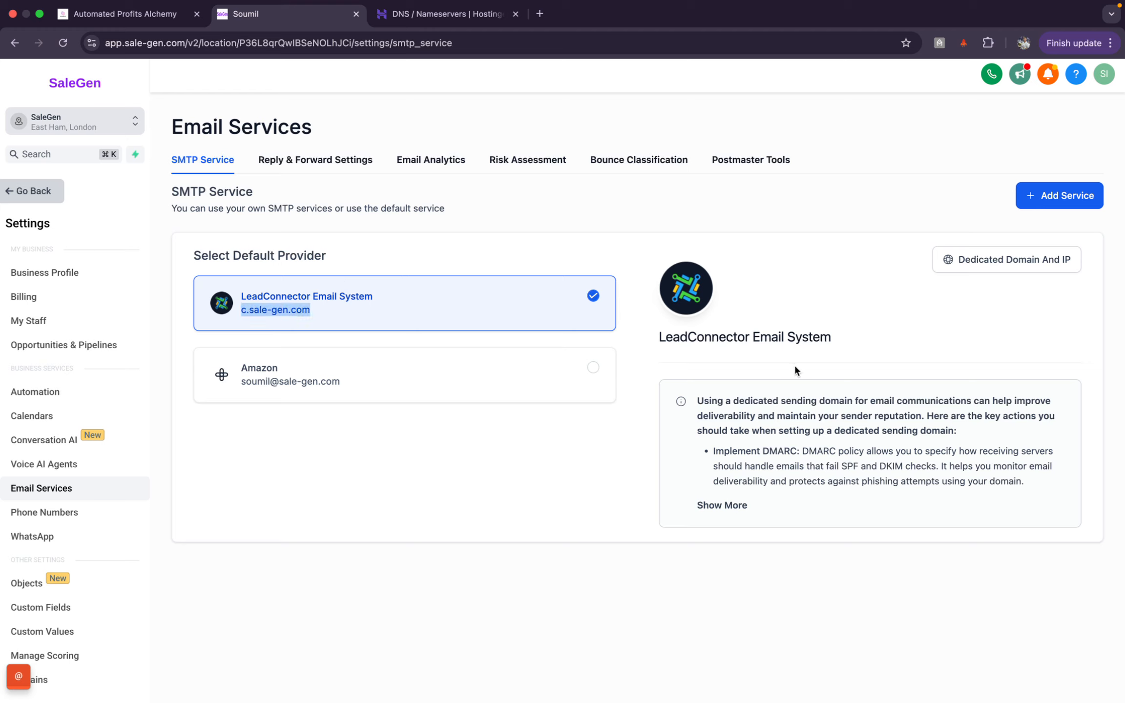
click(996, 268)
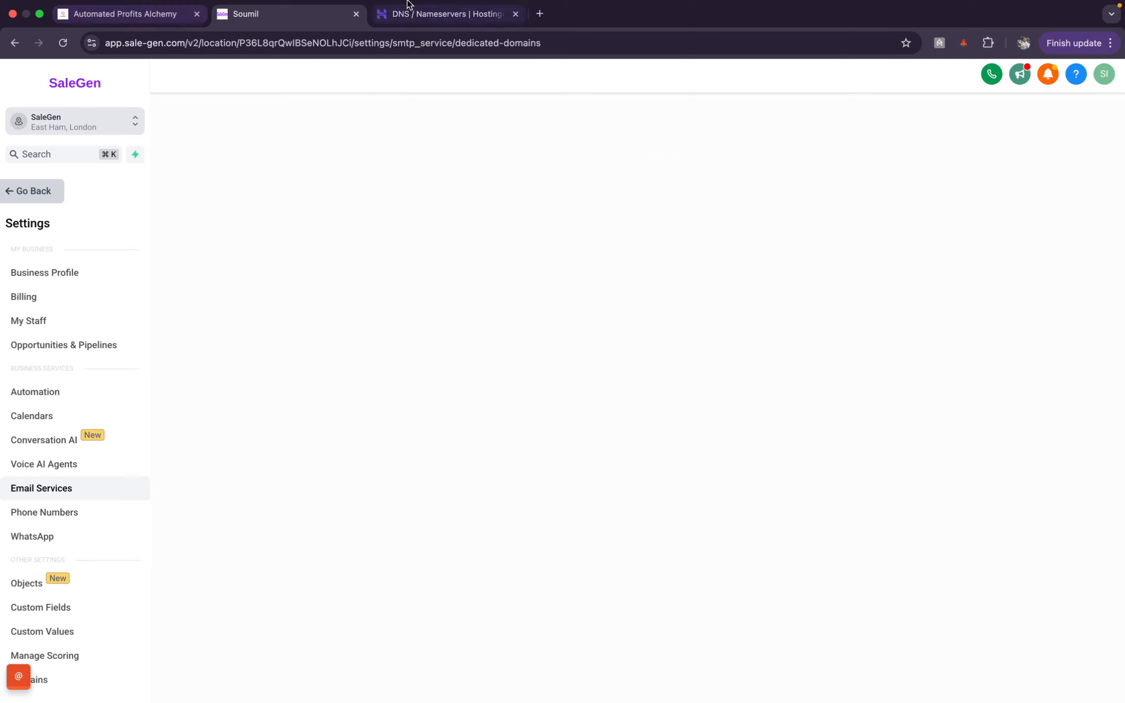
click(515, 30)
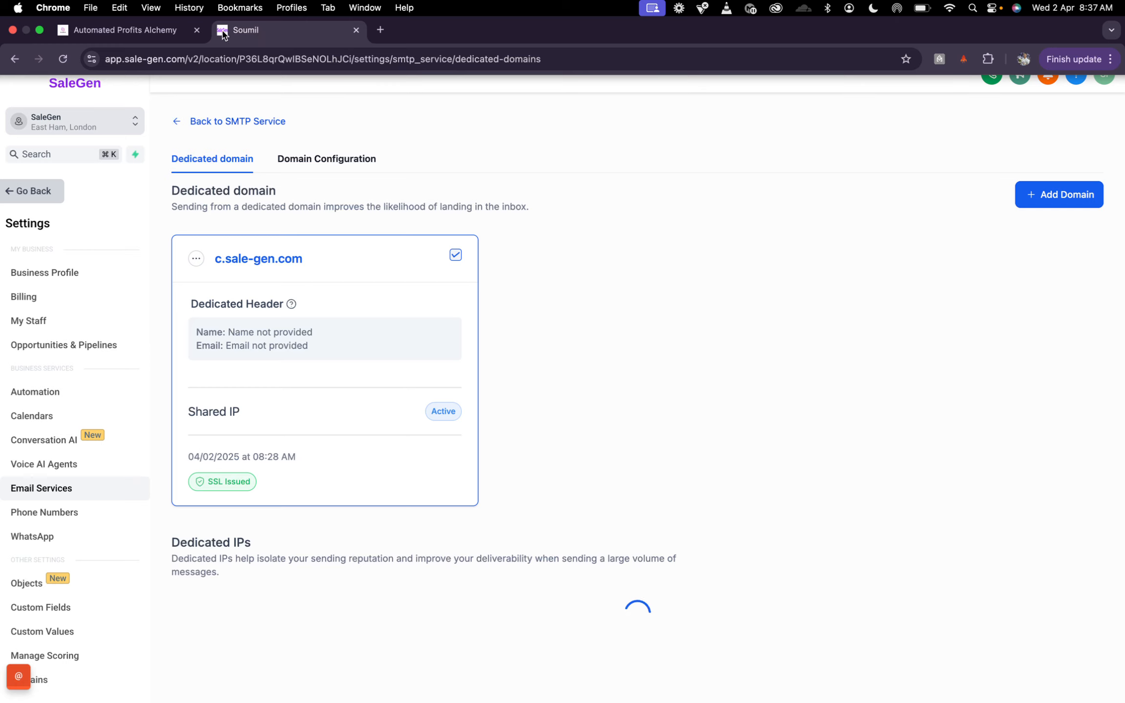
click(141, 30)
click(441, 311)
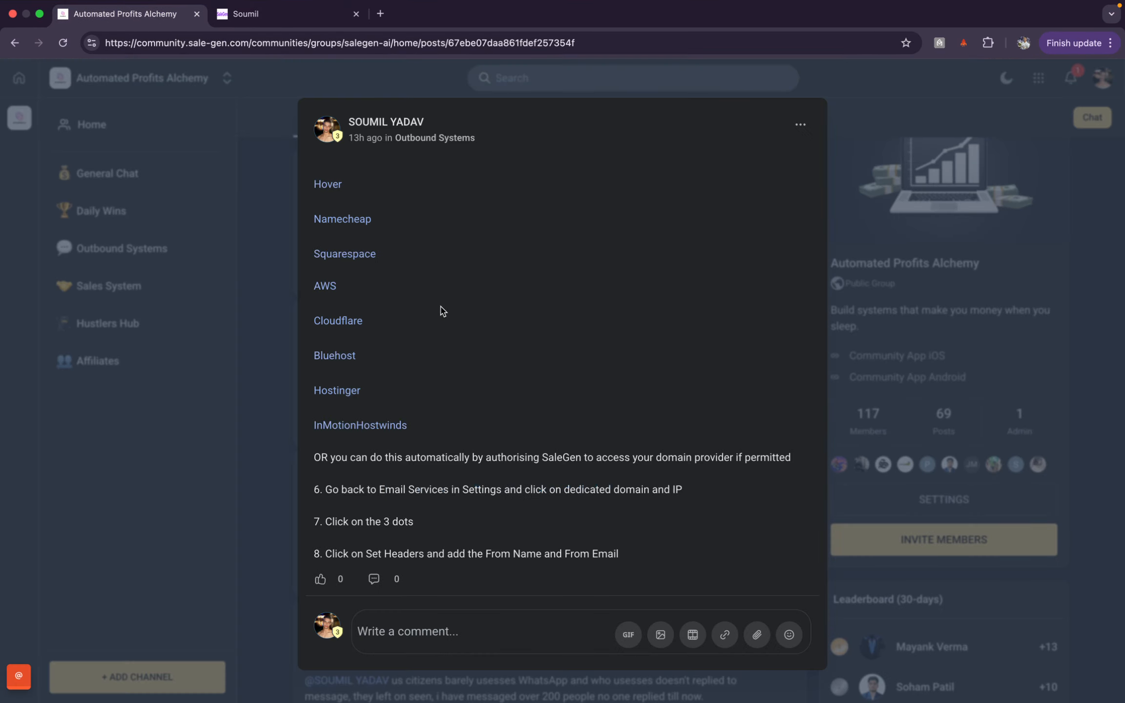
drag(413, 521, 314, 521)
click(283, 14)
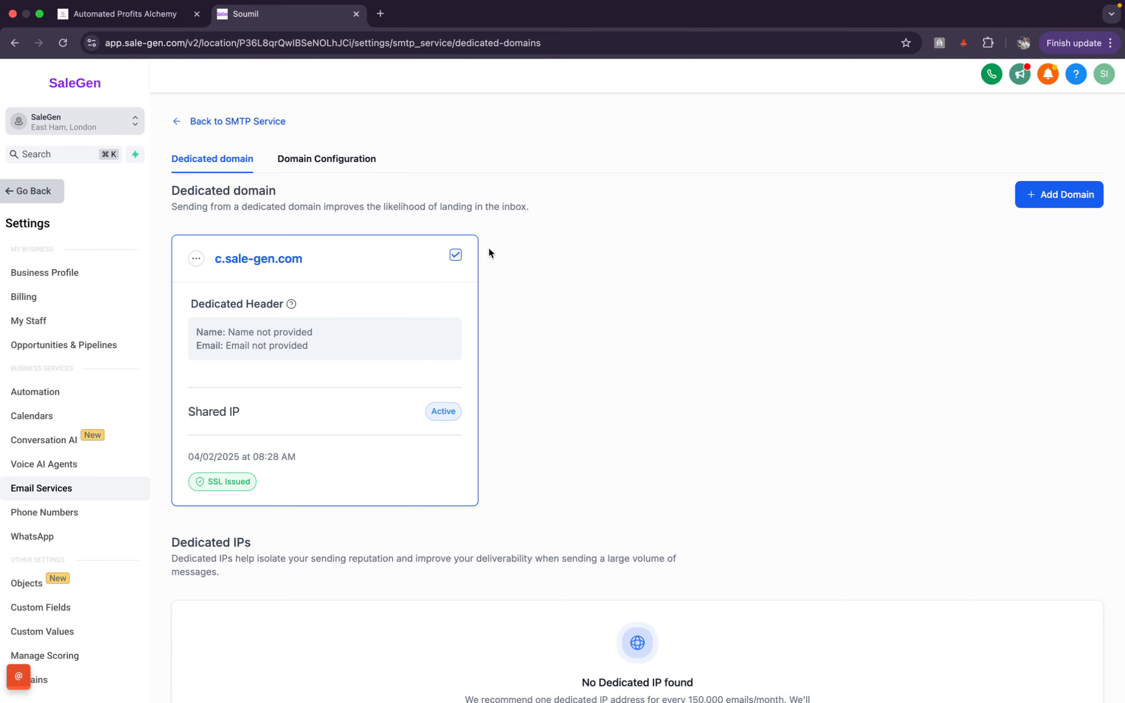
click(195, 259)
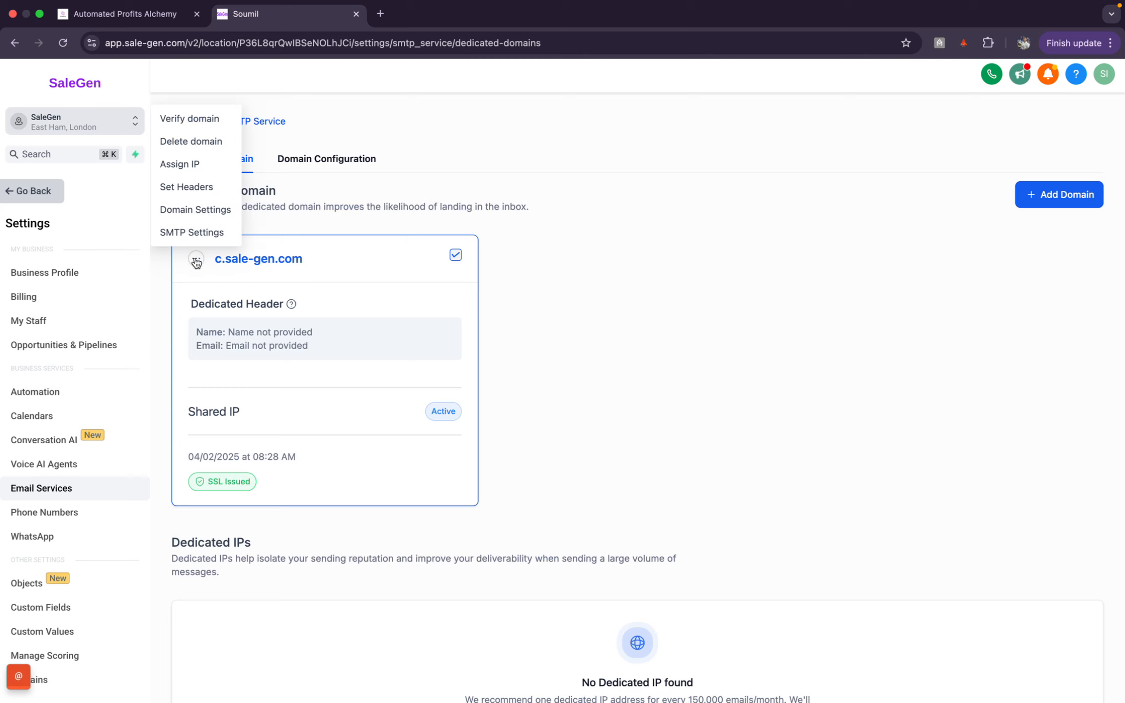
Step: Open Set Headers for c.sale-gen.com and enter the sender's first name as From Name
click(194, 188)
click(550, 408)
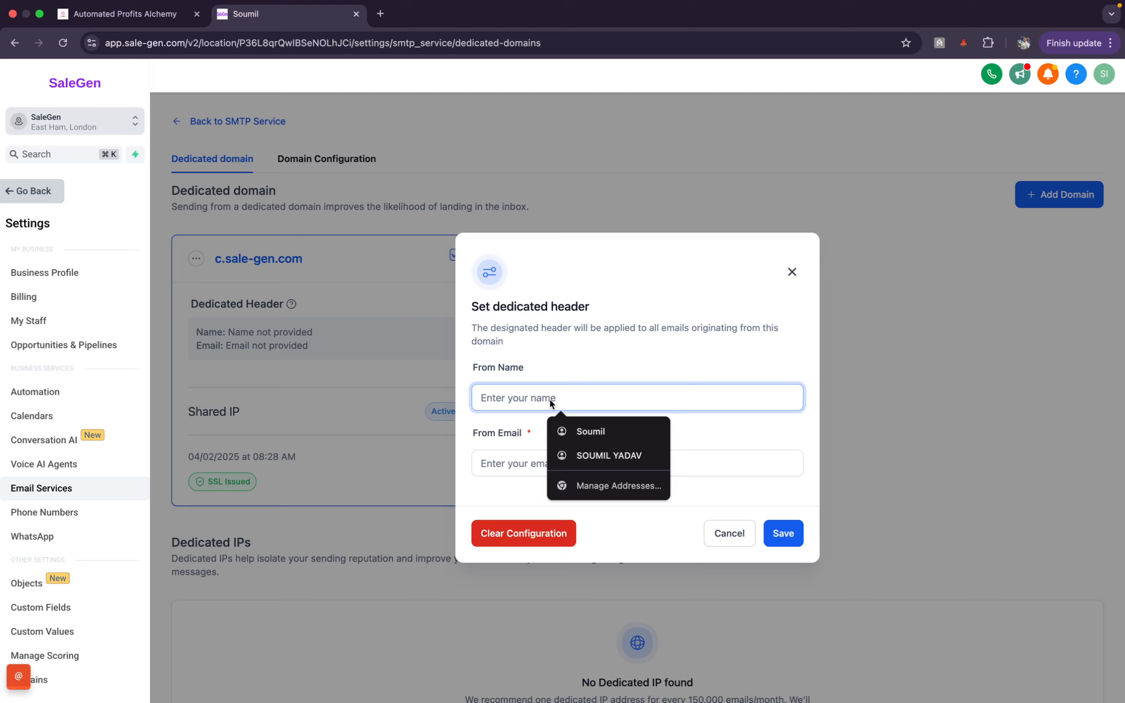
text(Soumil)
click(501, 463)
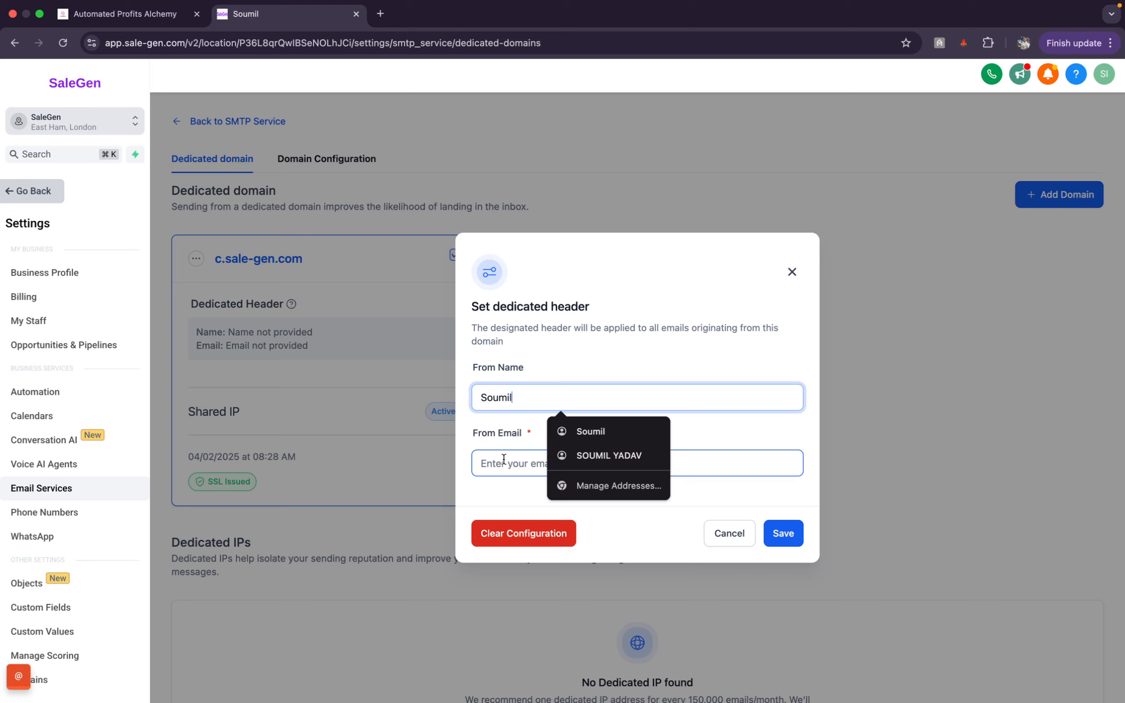
click(503, 462)
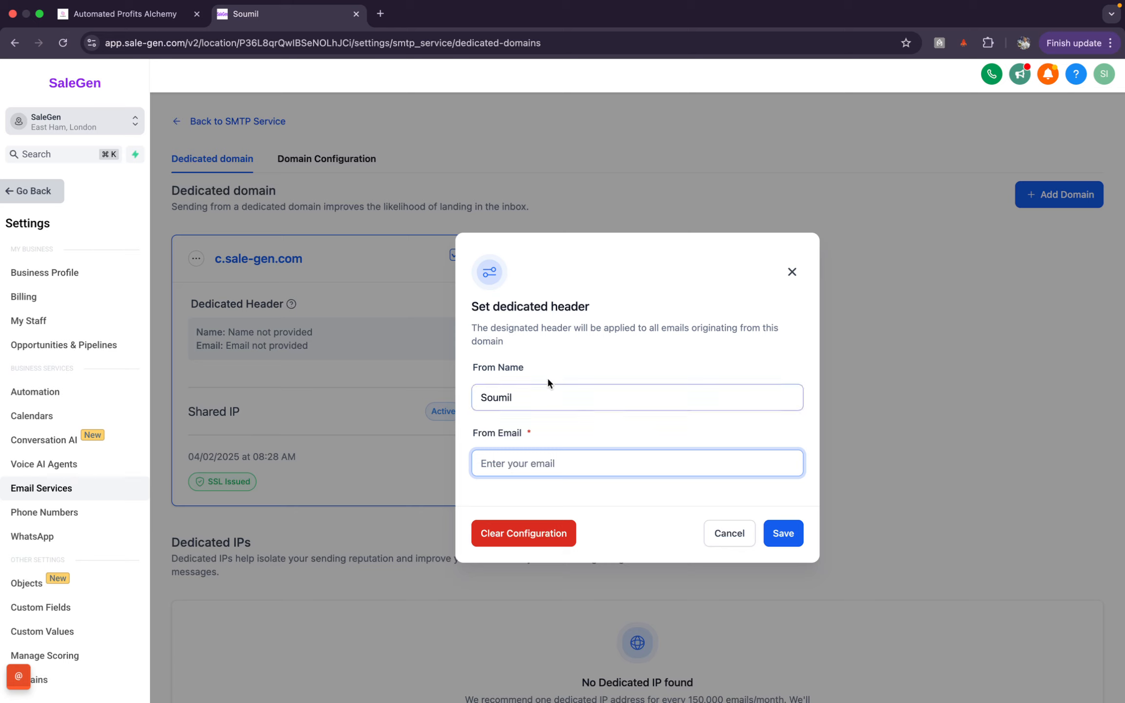
click(542, 396)
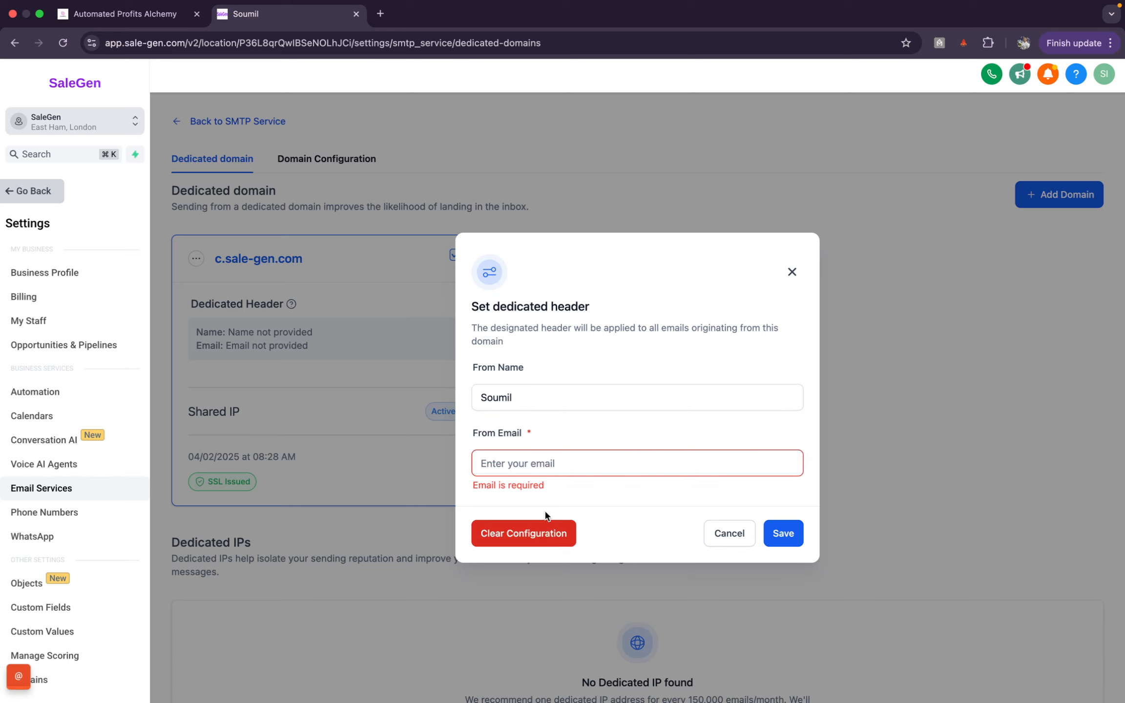
click(584, 459)
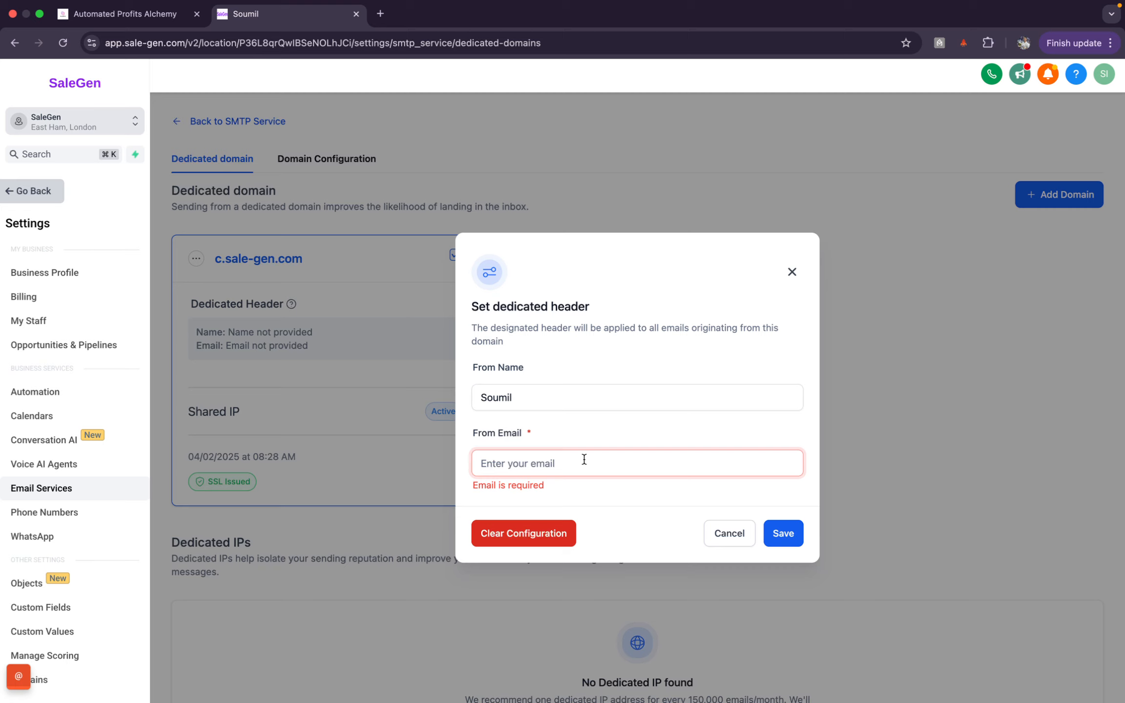
click(526, 397)
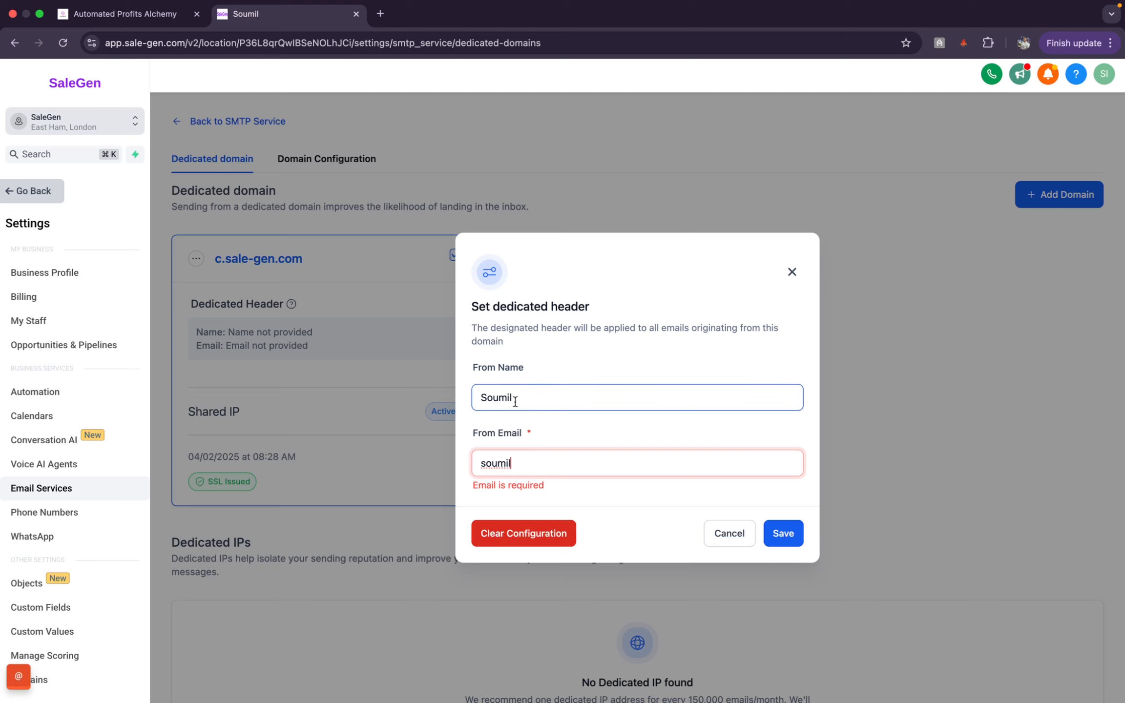
click(551, 463)
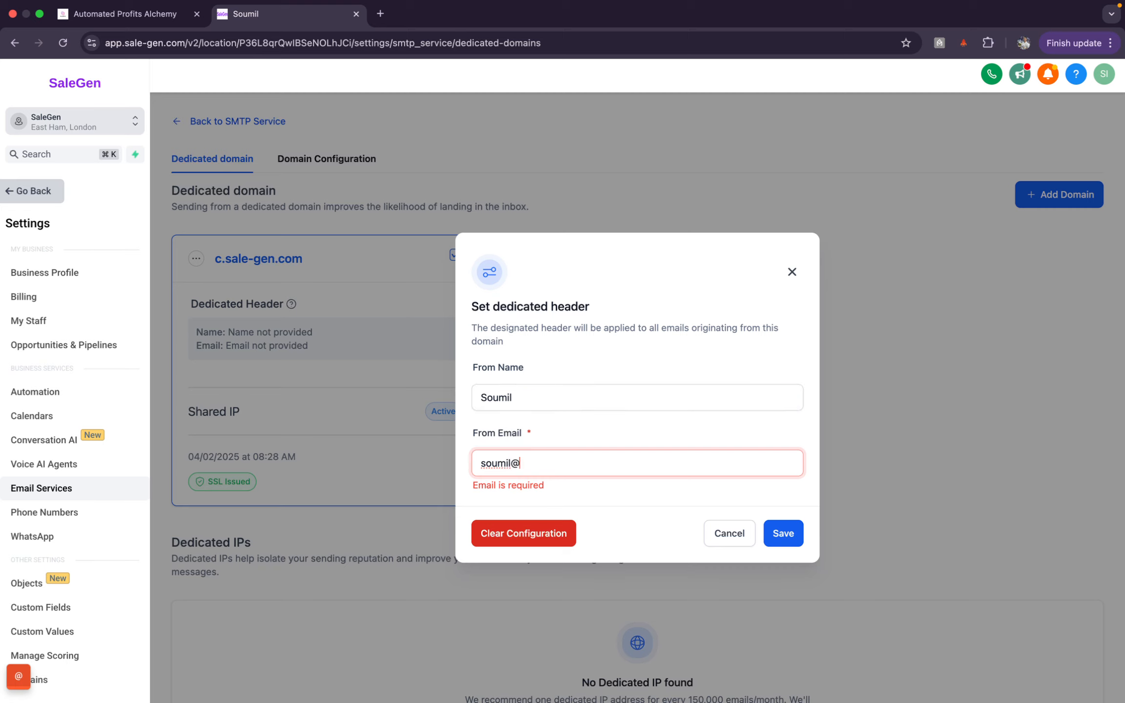
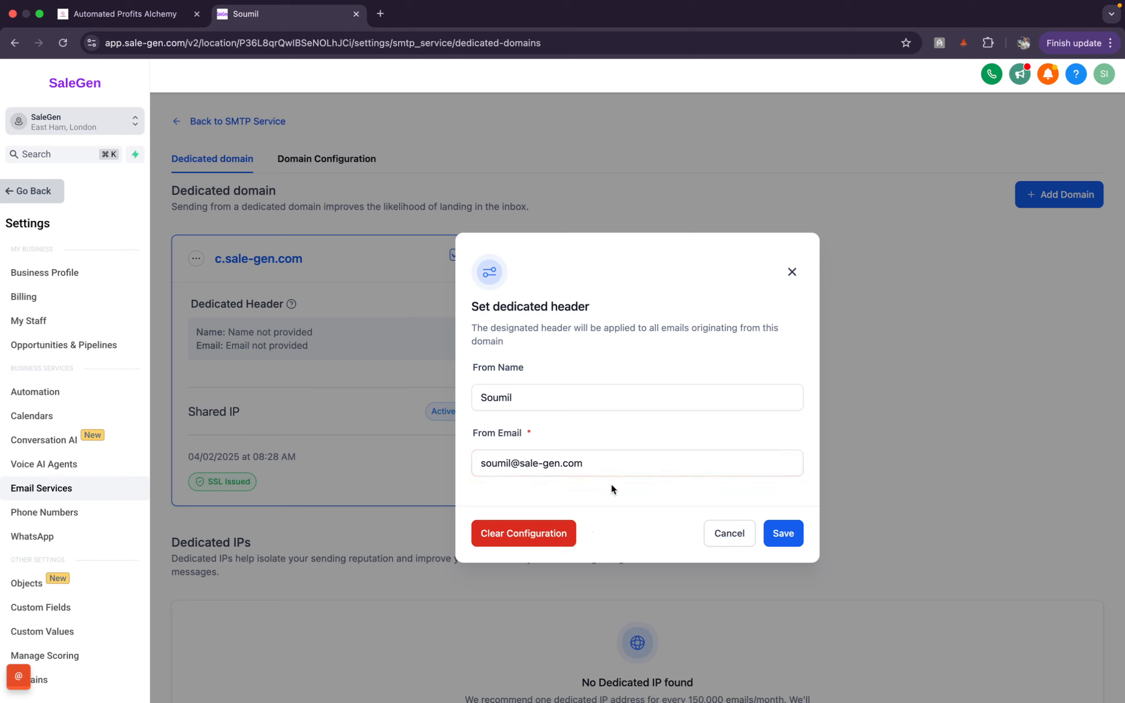
Step: Append the sender's surname to the From Name
click(484, 402)
click(544, 402)
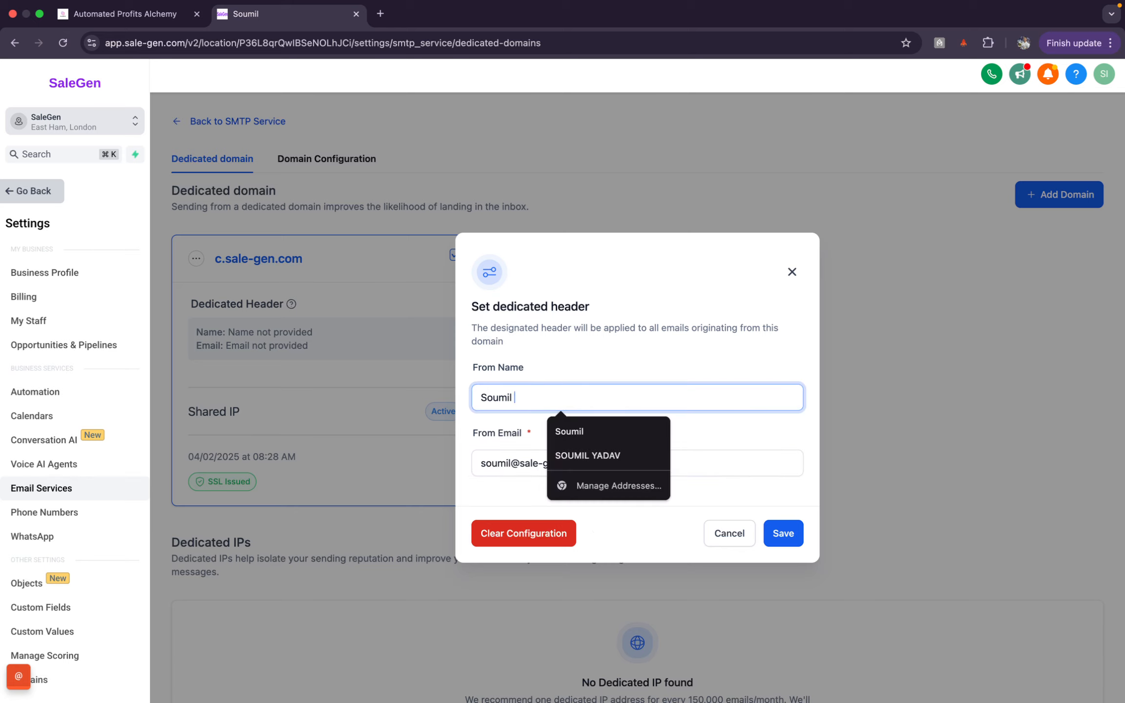
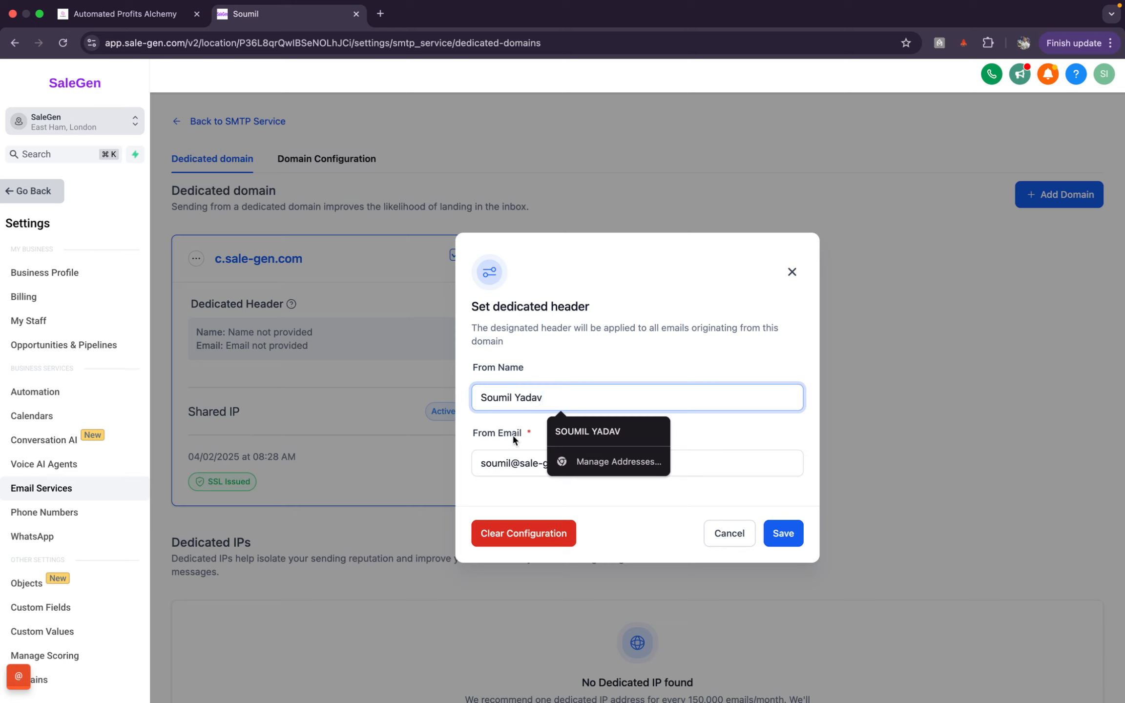
click(504, 401)
double_click(504, 401)
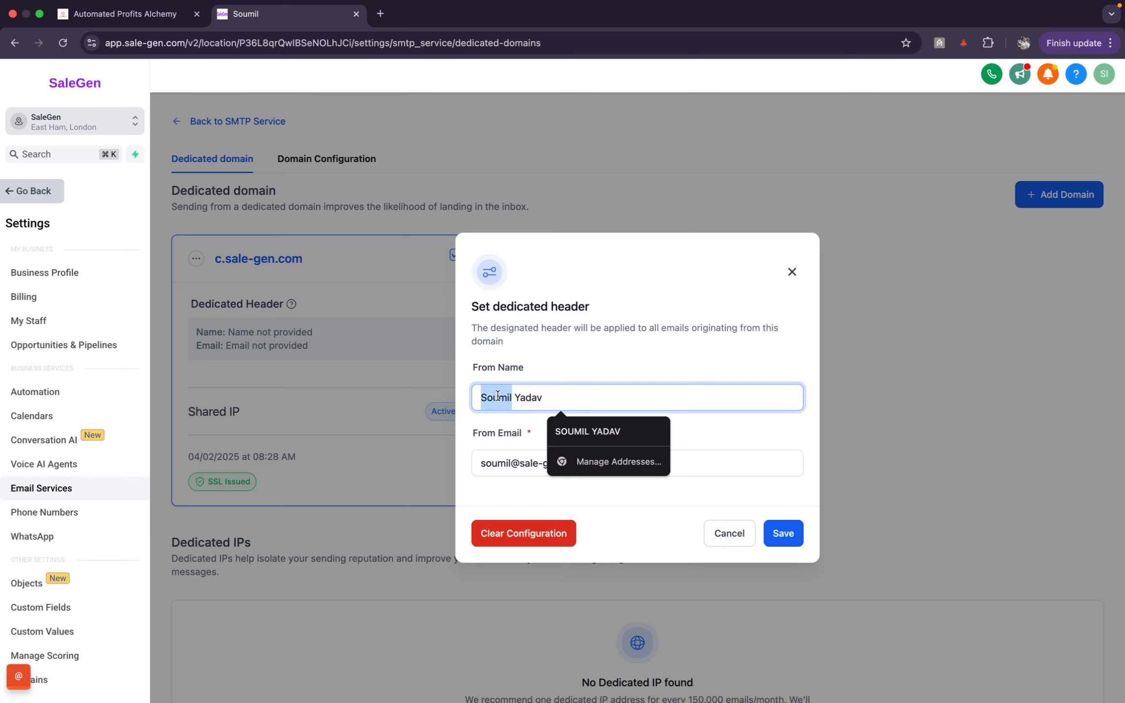
Step: Capitalise the first name in the From Email address
double_click(505, 467)
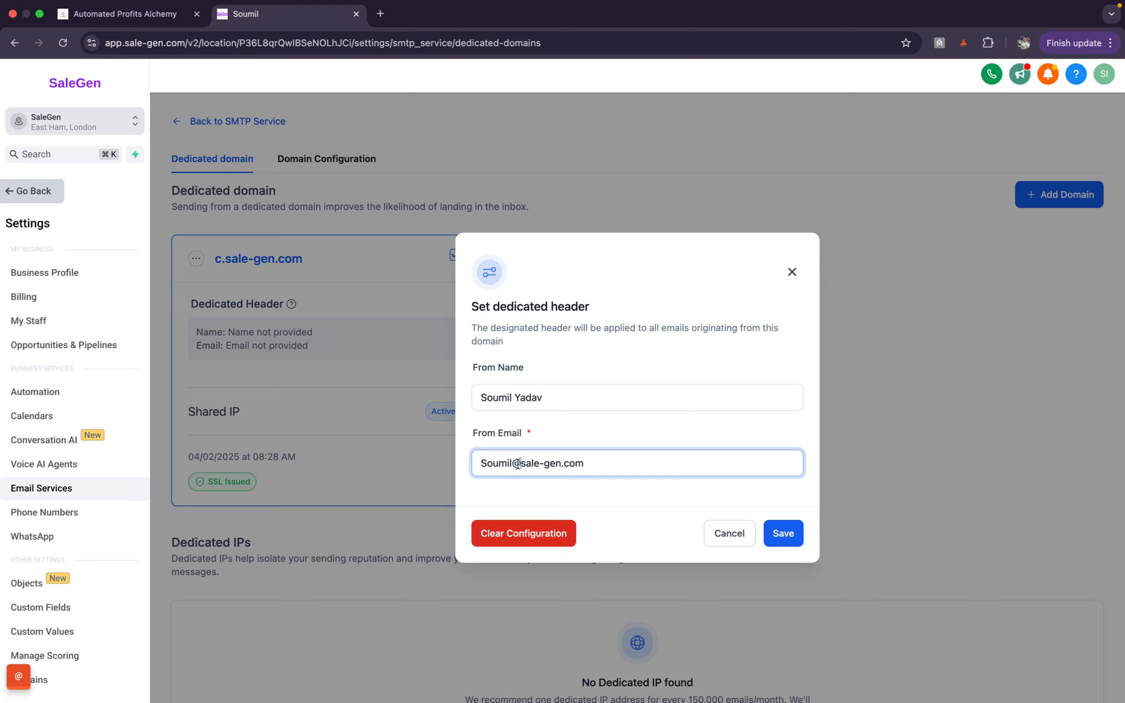
double_click(530, 464)
drag(530, 464, 602, 456)
Step: Remove the surname so From Name holds only the sender's first name
click(557, 399)
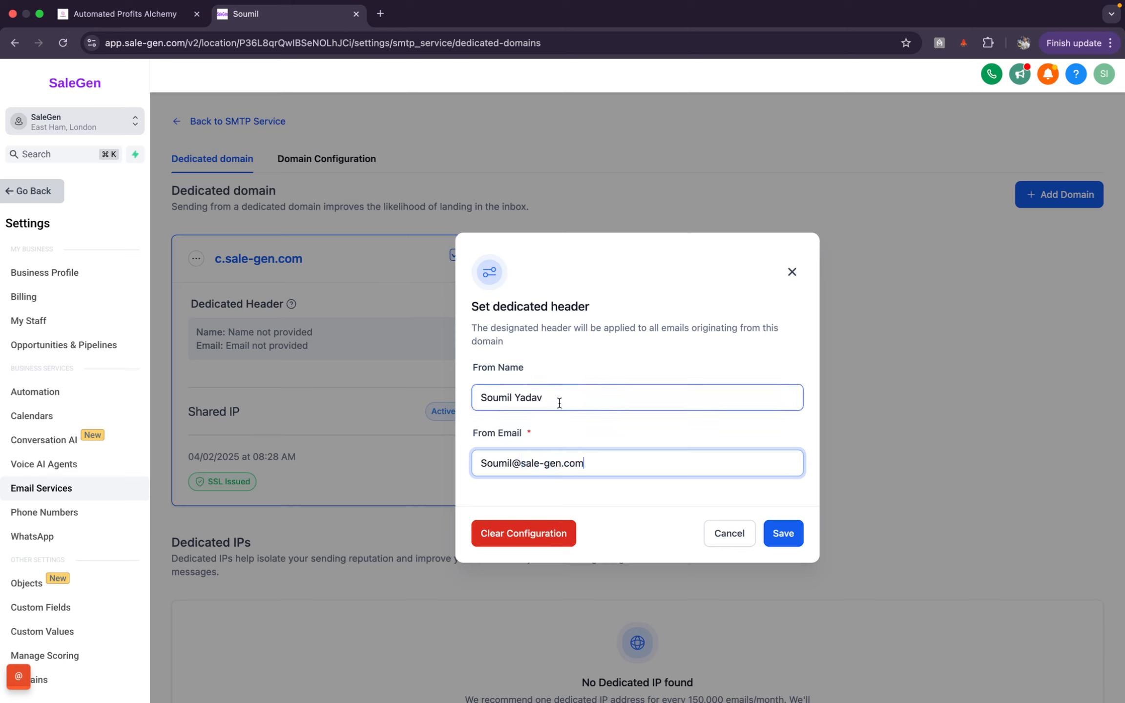
double_click(559, 400)
key(BackSpace)
key(BackSpace)
key(BackSpace)
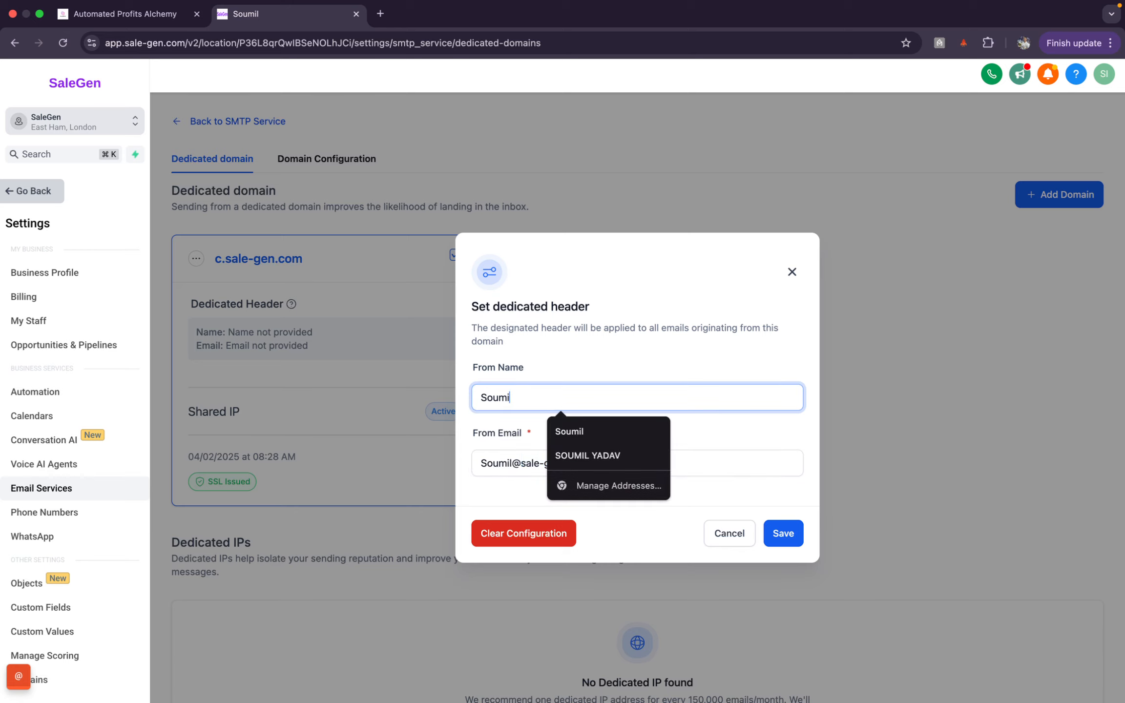
text(l)
click(652, 365)
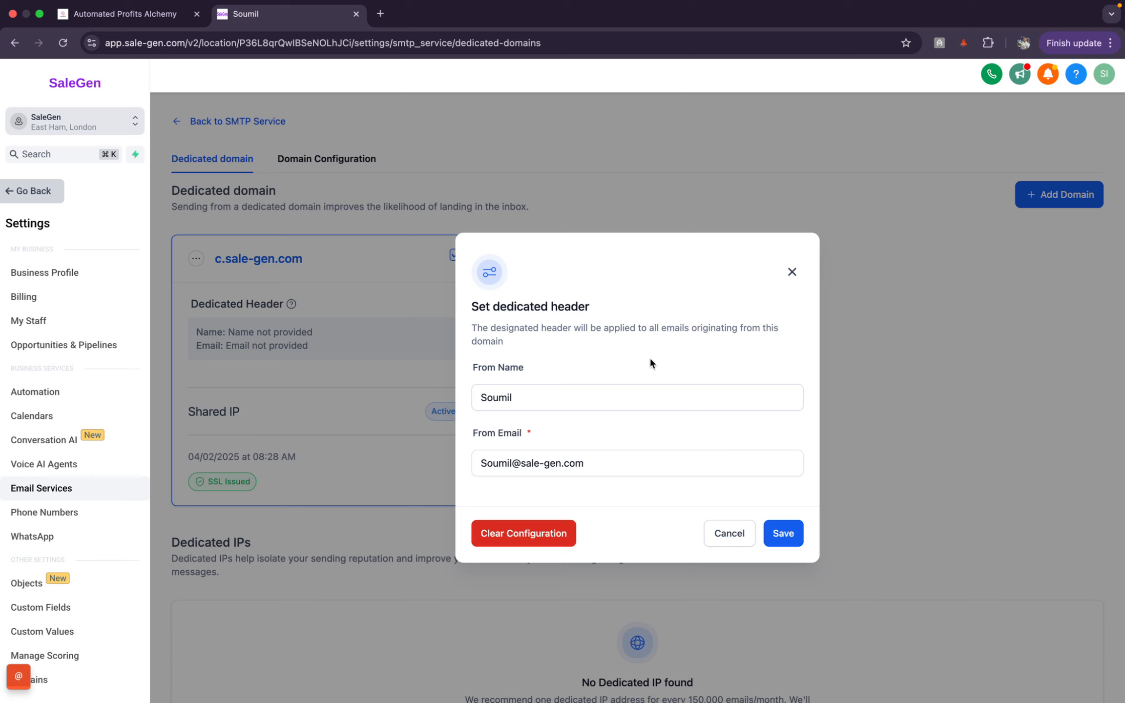
Step: Save the header, check the card's sender name and email, then return to the Automated Profits Alchemy guide
click(781, 534)
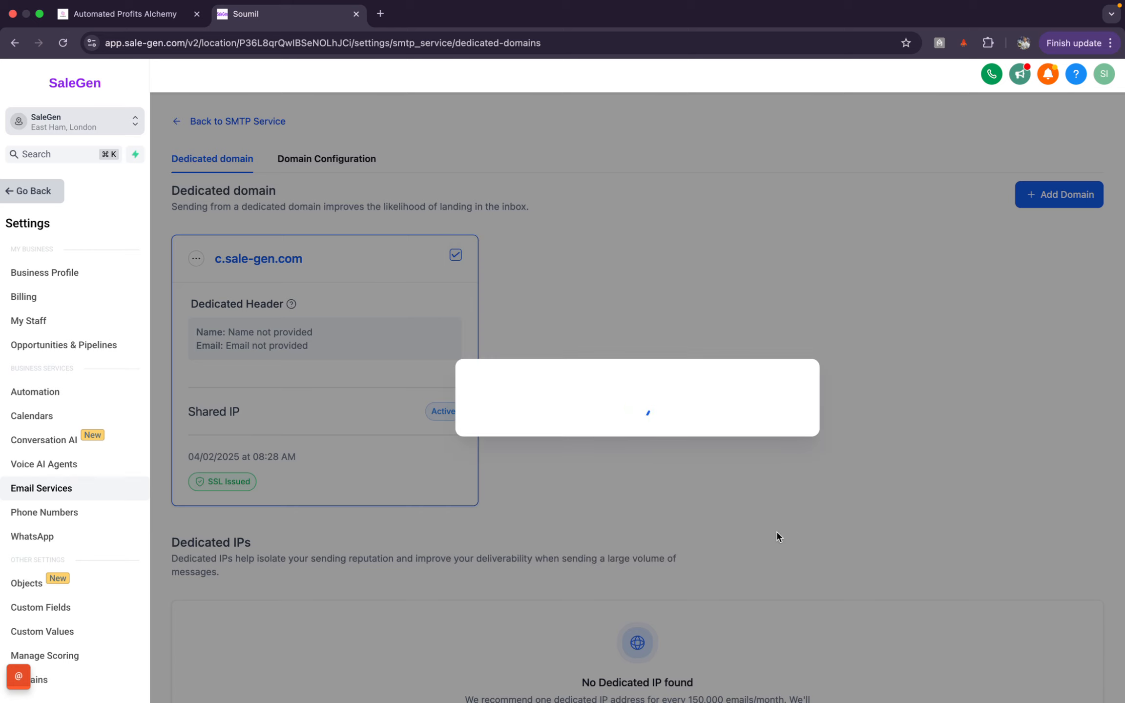
scroll(464, 301, down, 4)
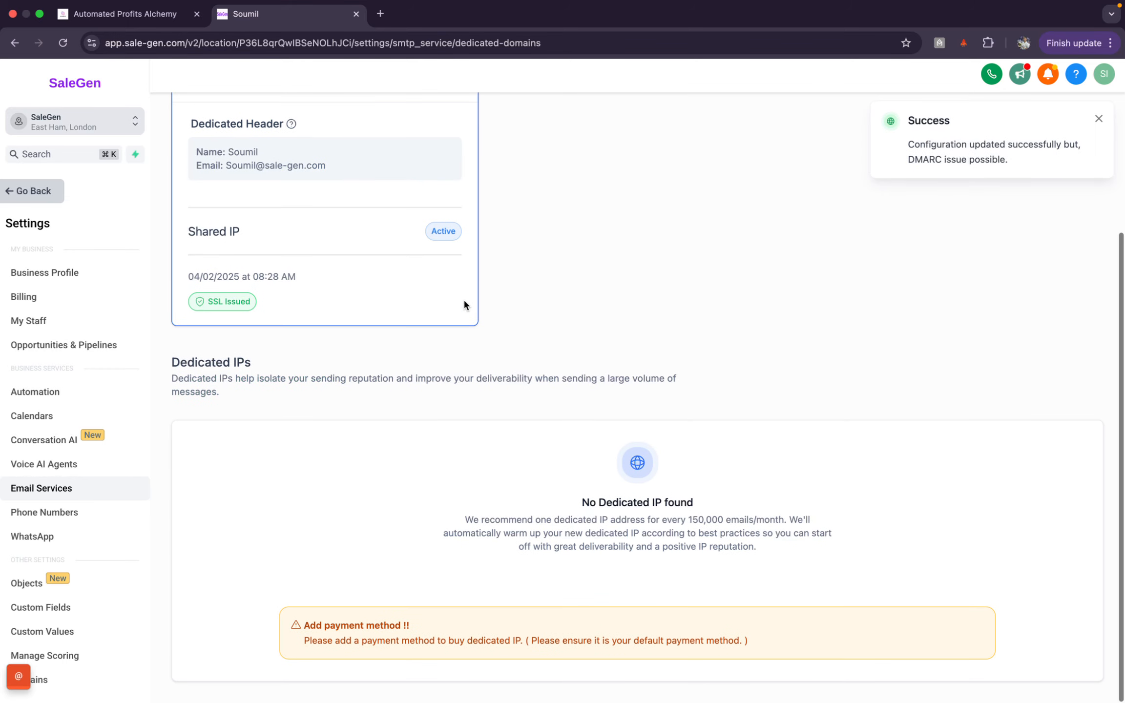
scroll(463, 301, up, 2)
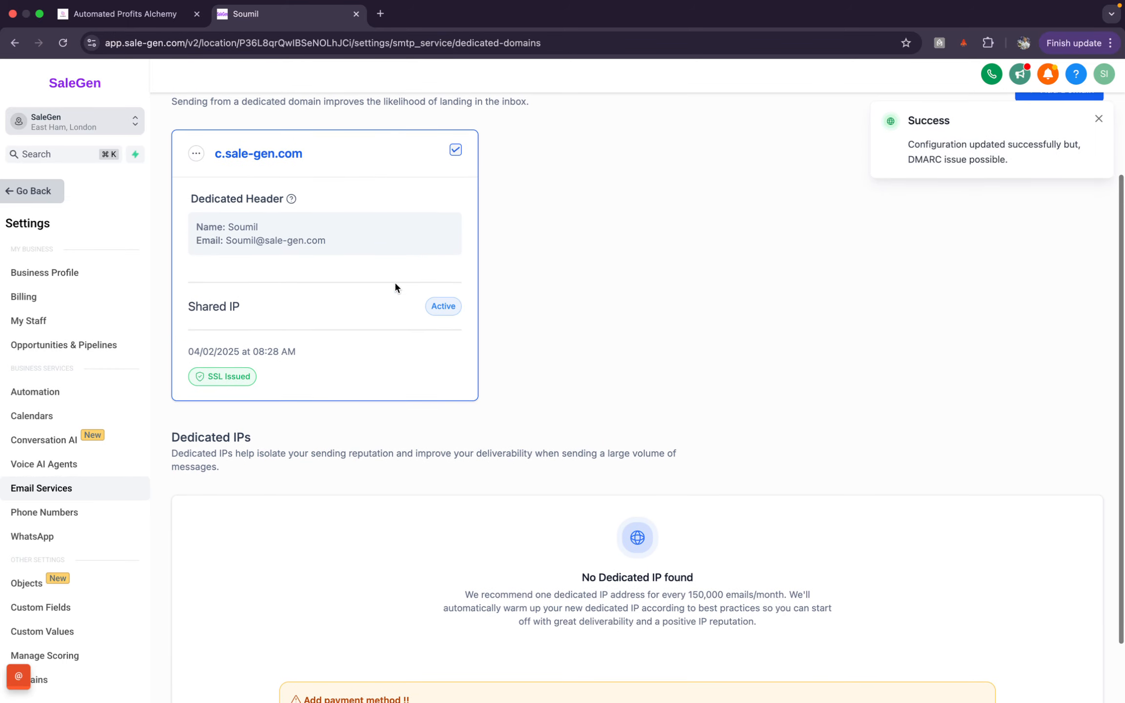
drag(224, 227, 425, 279)
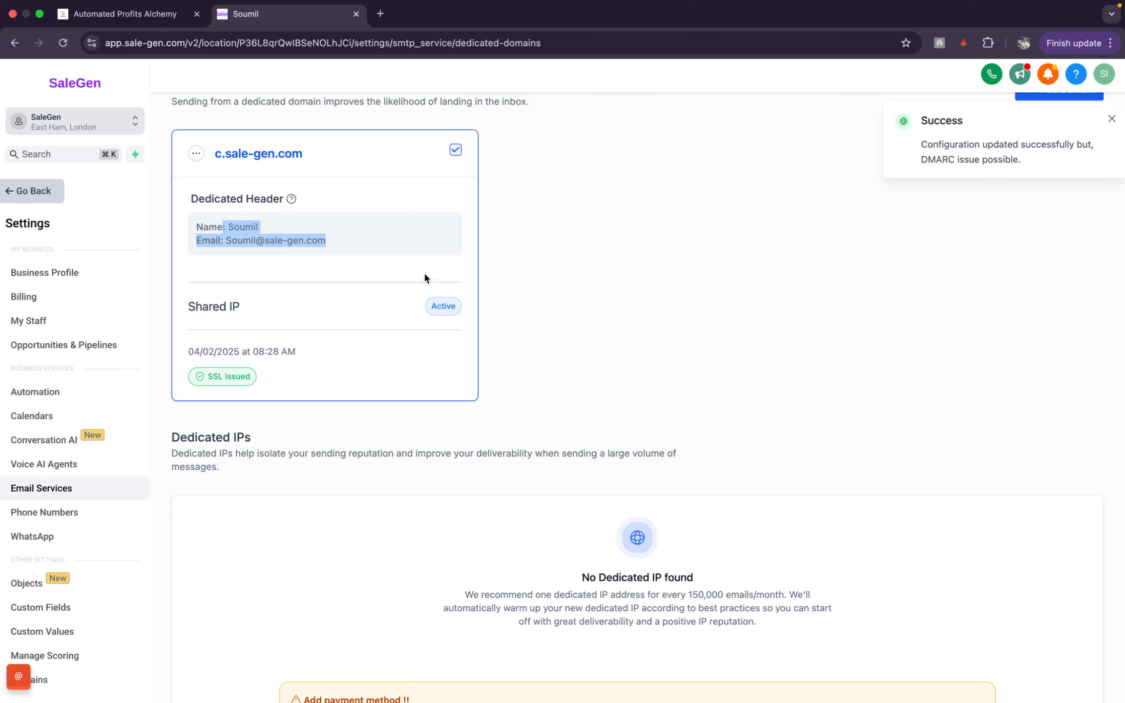
click(431, 241)
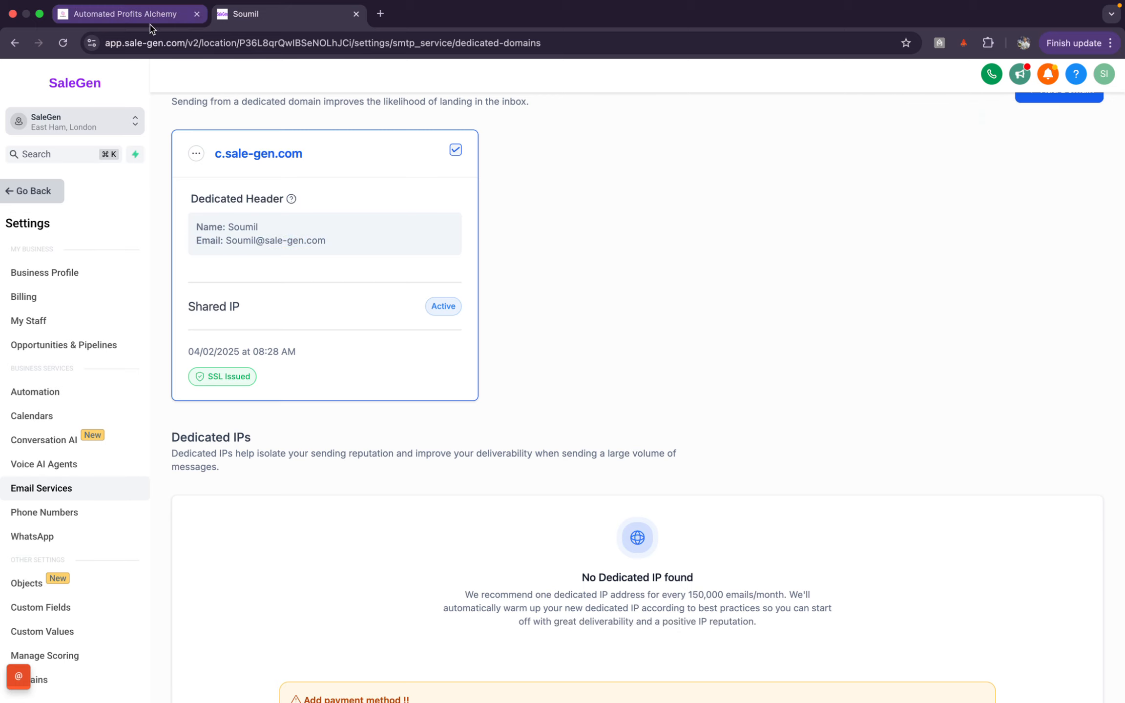
click(151, 21)
click(604, 415)
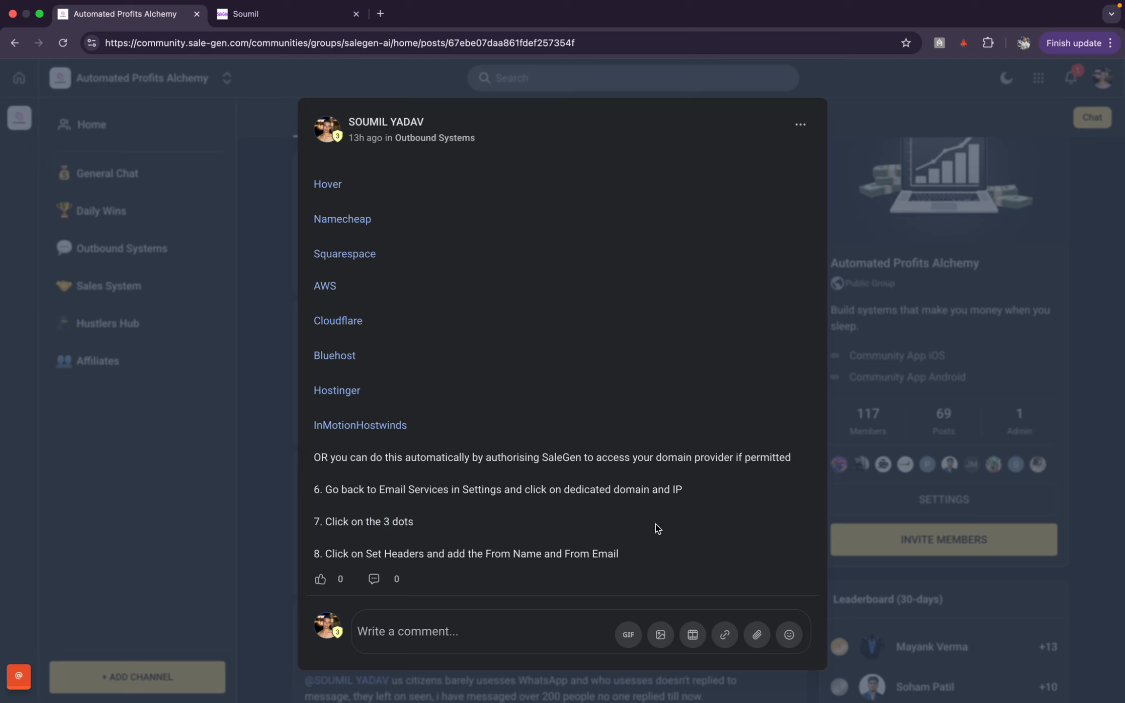
scroll(574, 384, up, 15)
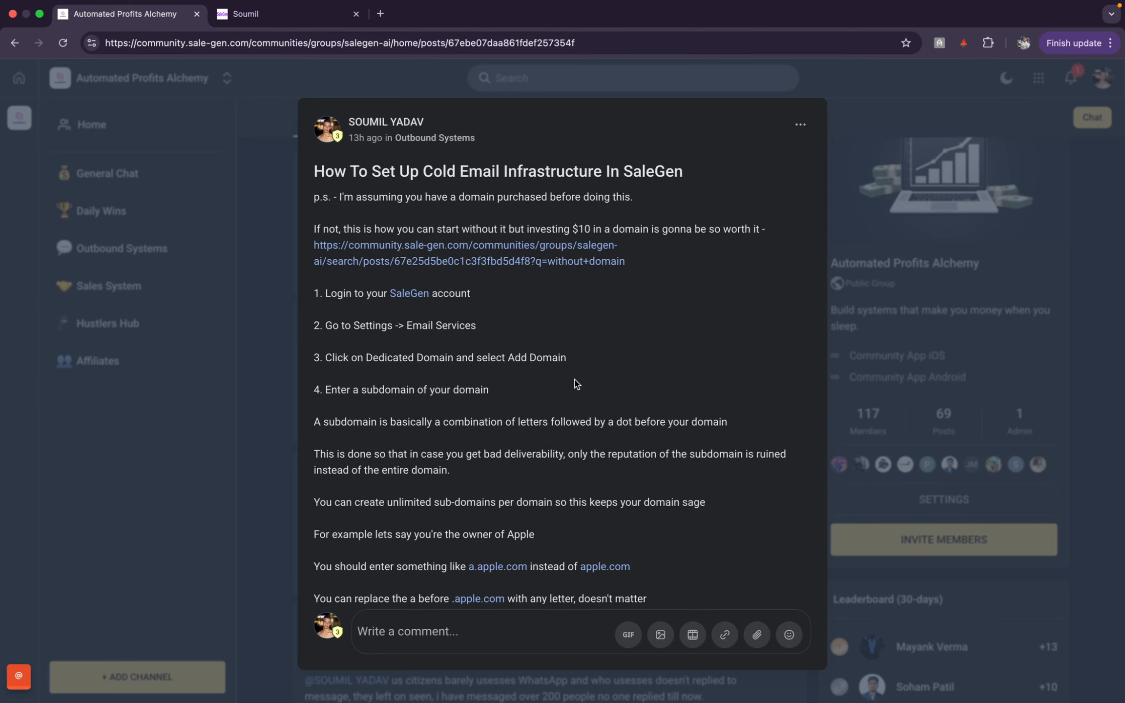
scroll(574, 384, down, 15)
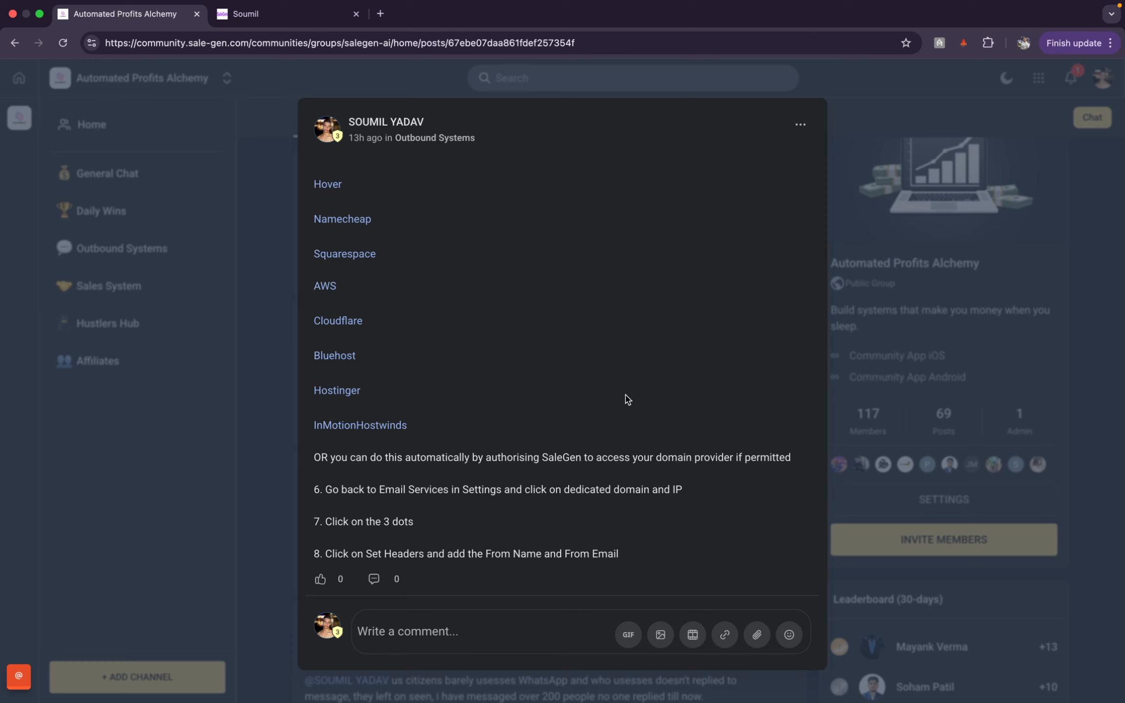
scroll(579, 434, up, 10)
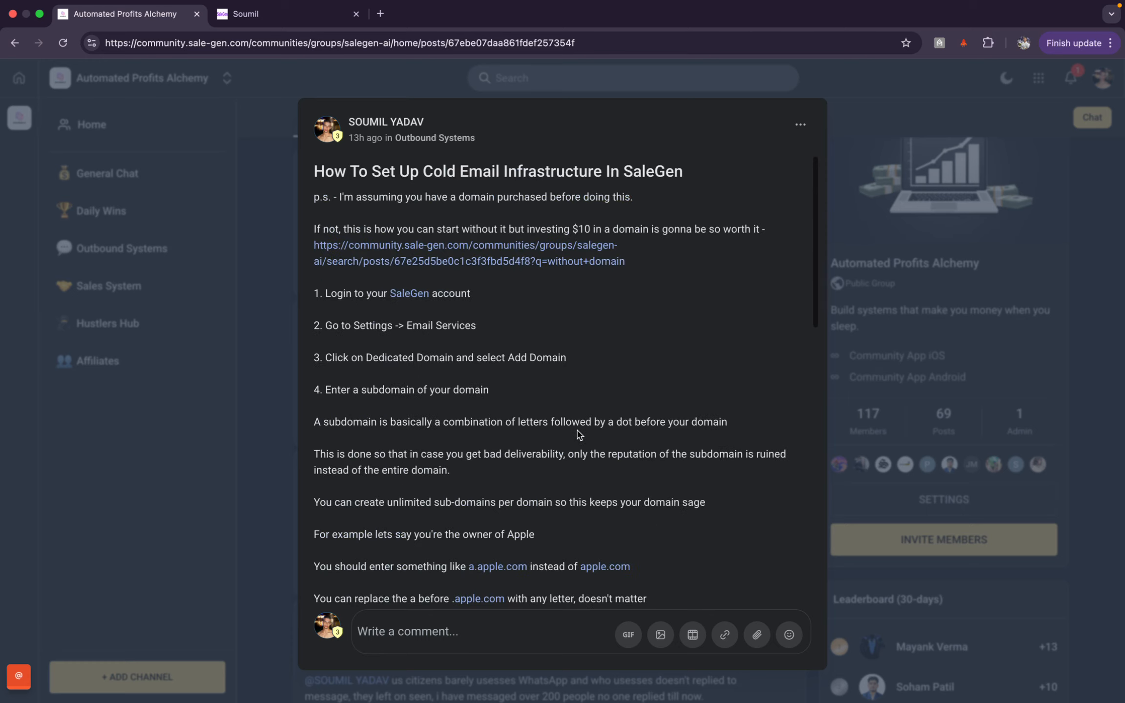